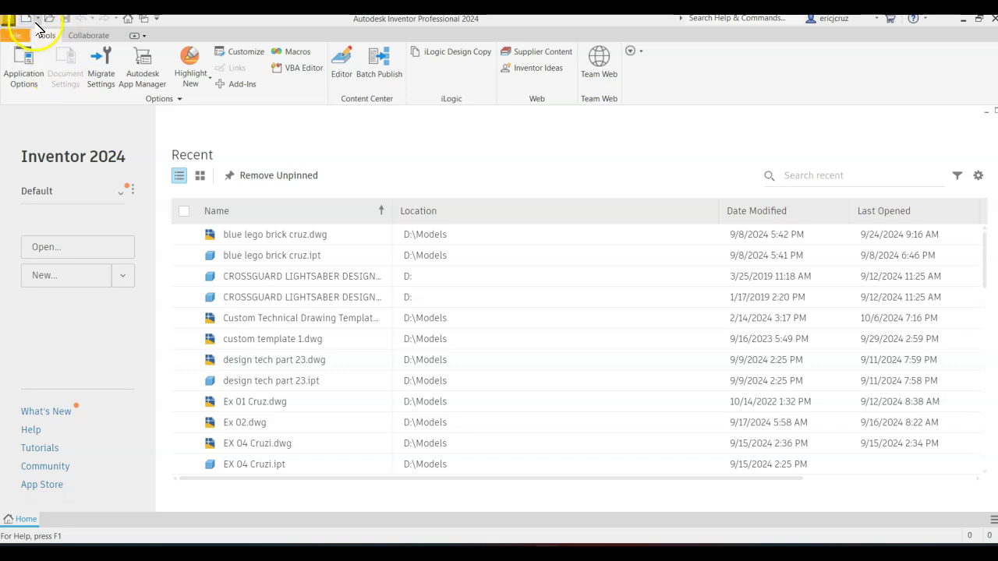
# Create a new part, check the PROBLEM 1-10 drawing in Acrobat Reader, and return to Inventor
pyautogui.click(36, 19)
pyautogui.click(47, 92)
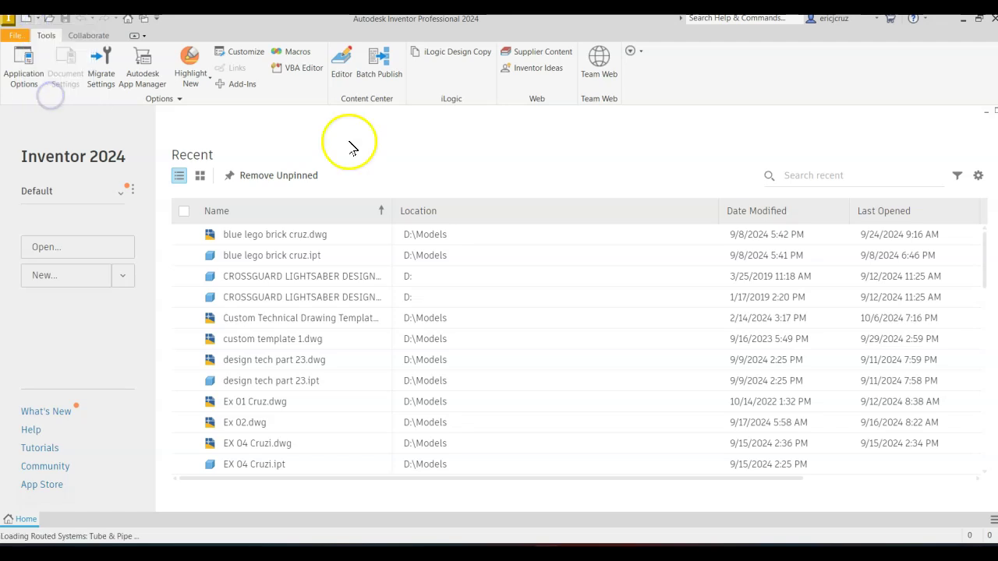
pyautogui.hotkey('alt', 'Tab')
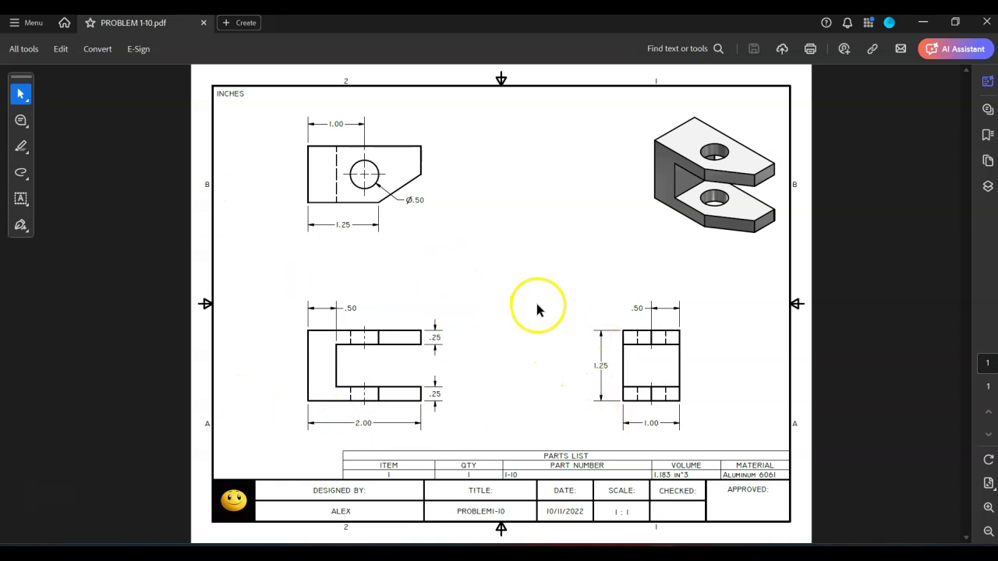
pyautogui.hotkey('alt', 'Tab')
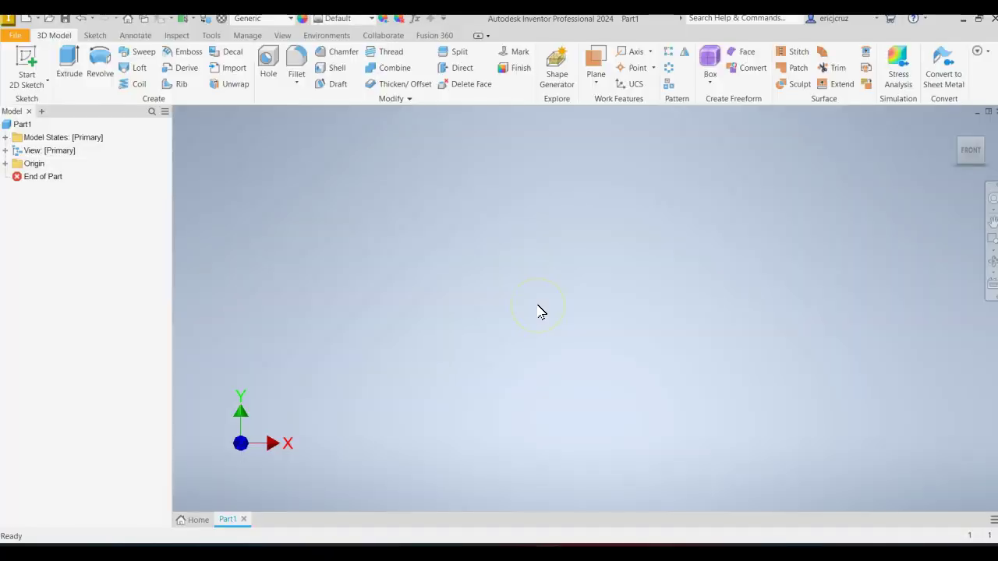
# Start a 2D sketch on the front (XY) origin plane
pyautogui.click(24, 62)
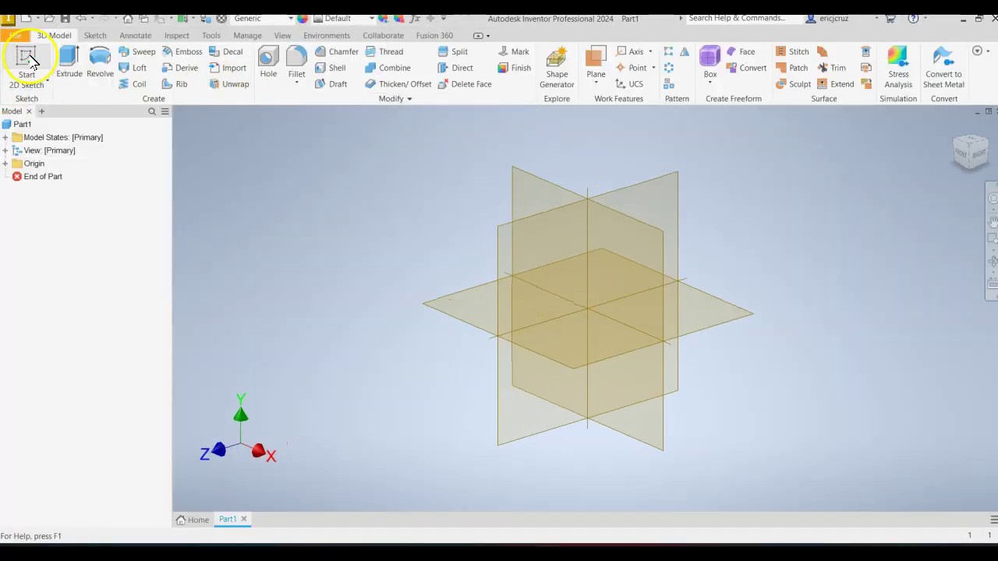
pyautogui.click(32, 62)
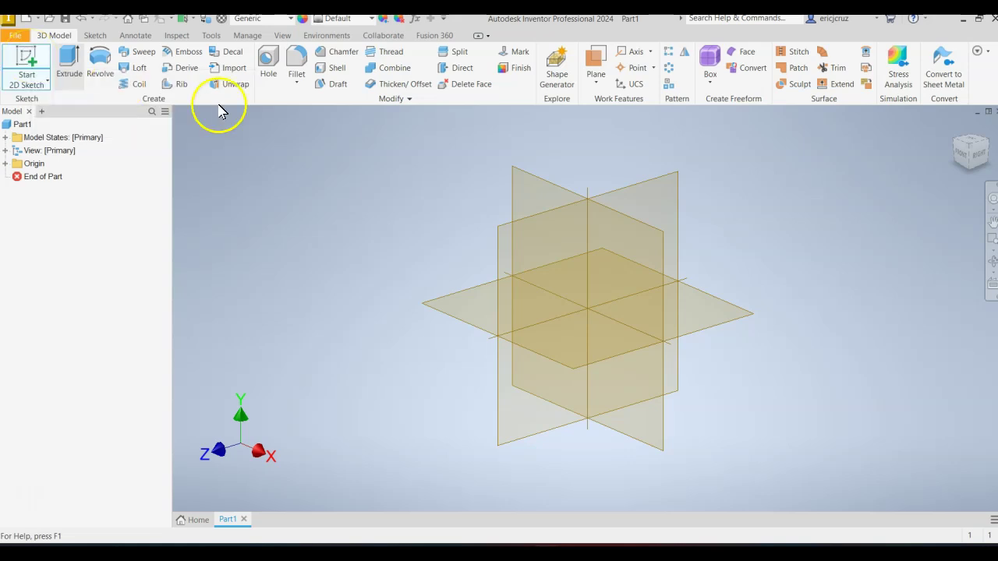
pyautogui.click(543, 191)
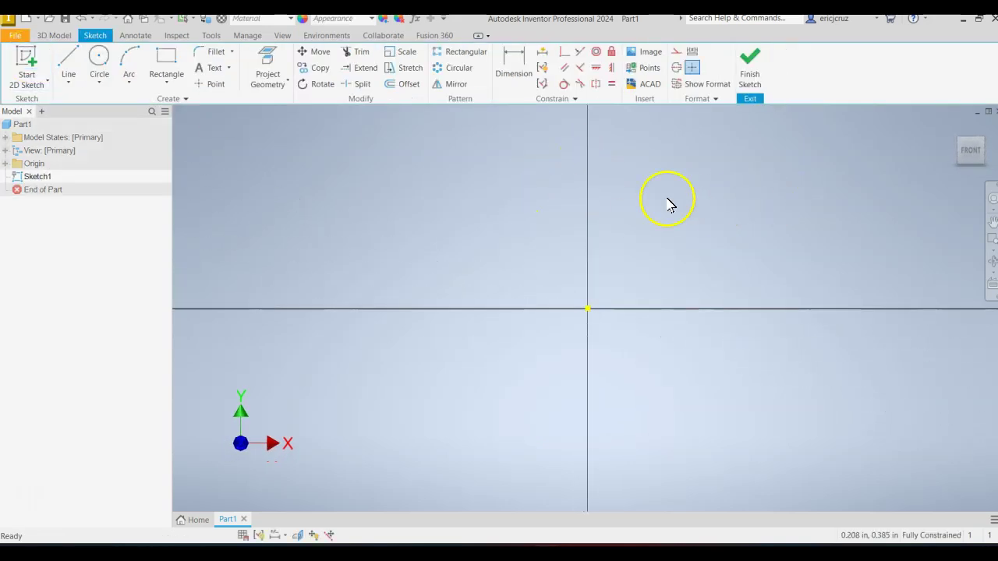
# Sketch a rectangle with its lower-left corner at the origin, about 0.69 in wide and 0.37 in high
pyautogui.click(167, 62)
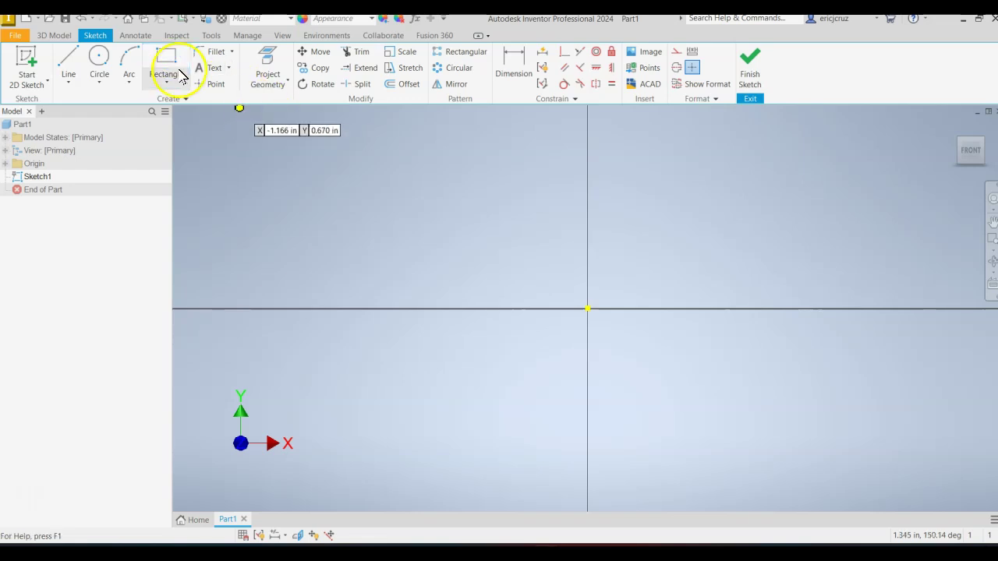
pyautogui.click(588, 308)
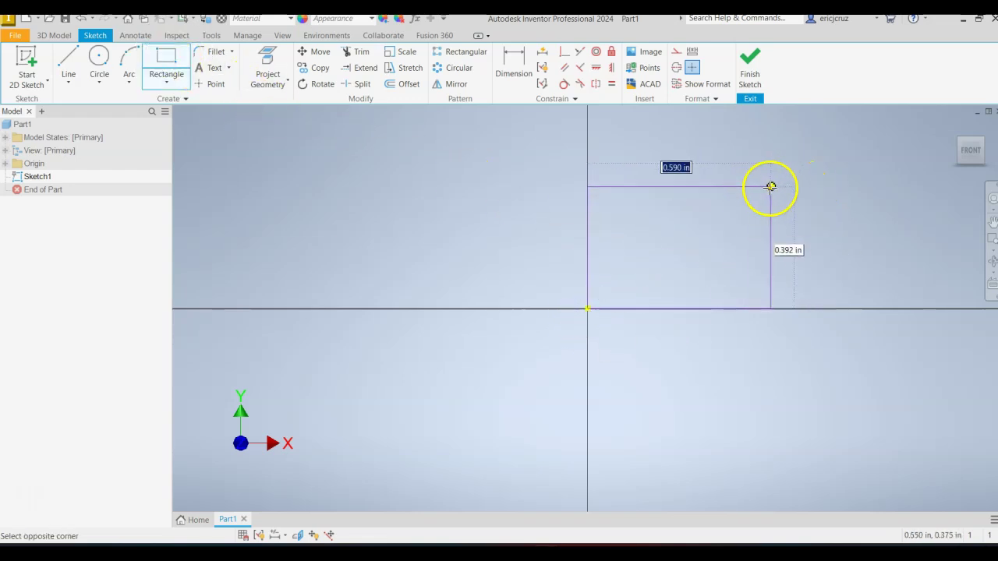
pyautogui.moveTo(808, 198); pyautogui.dragTo(629, 269, button='middle')
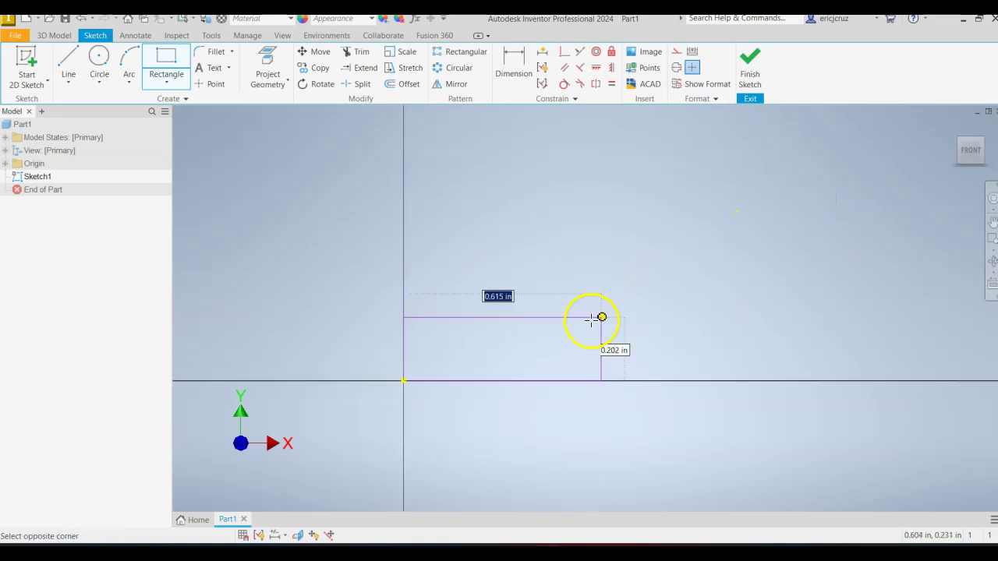
pyautogui.click(609, 270)
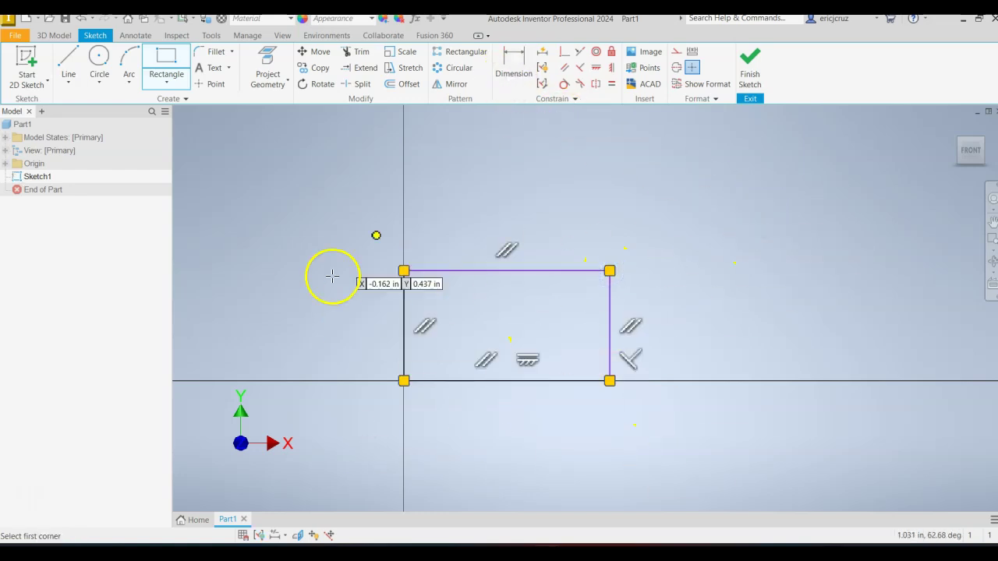
# Dimension the rectangle's bottom edge and set its length to 2 in
pyautogui.click(507, 81)
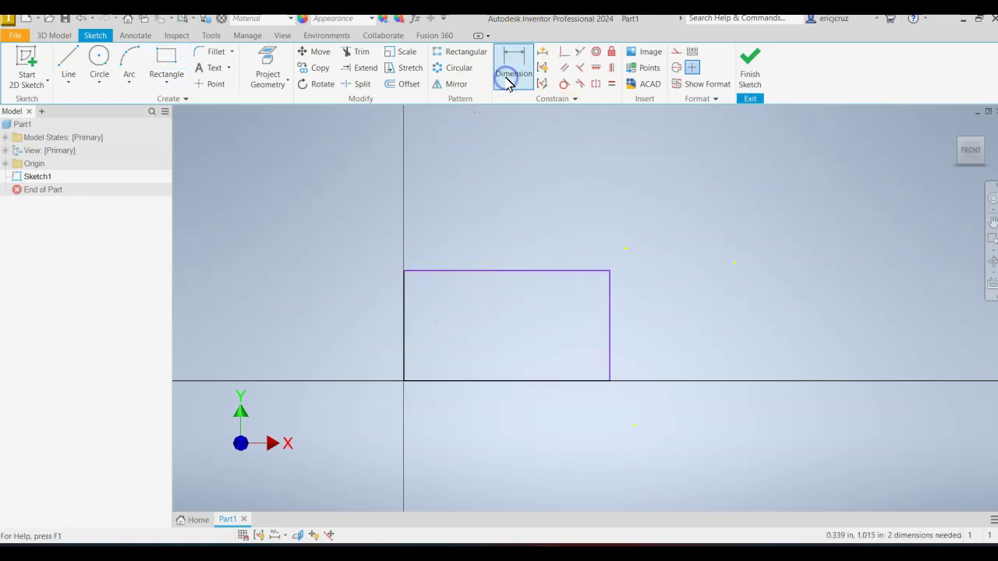
pyautogui.click(552, 382)
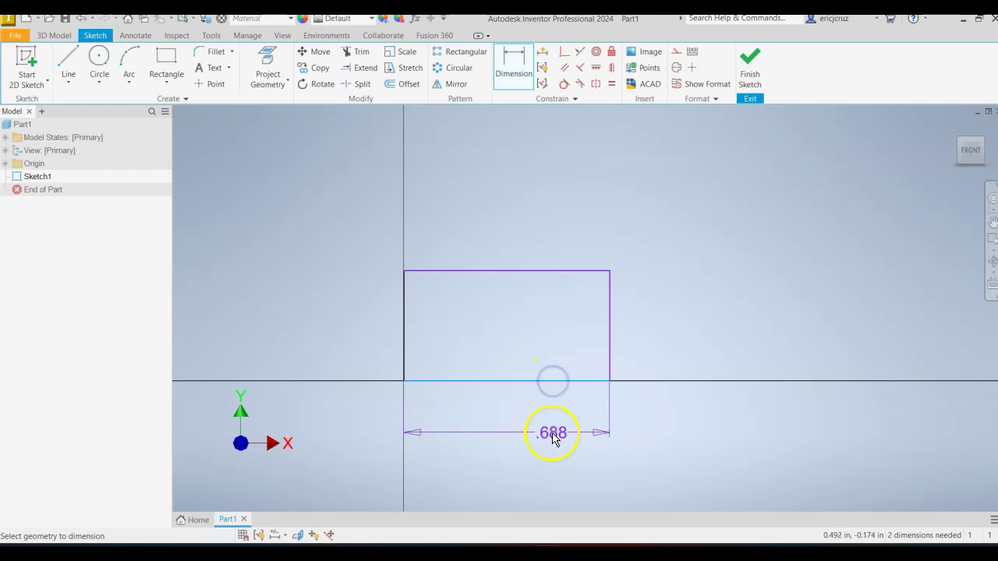
pyautogui.click(552, 434)
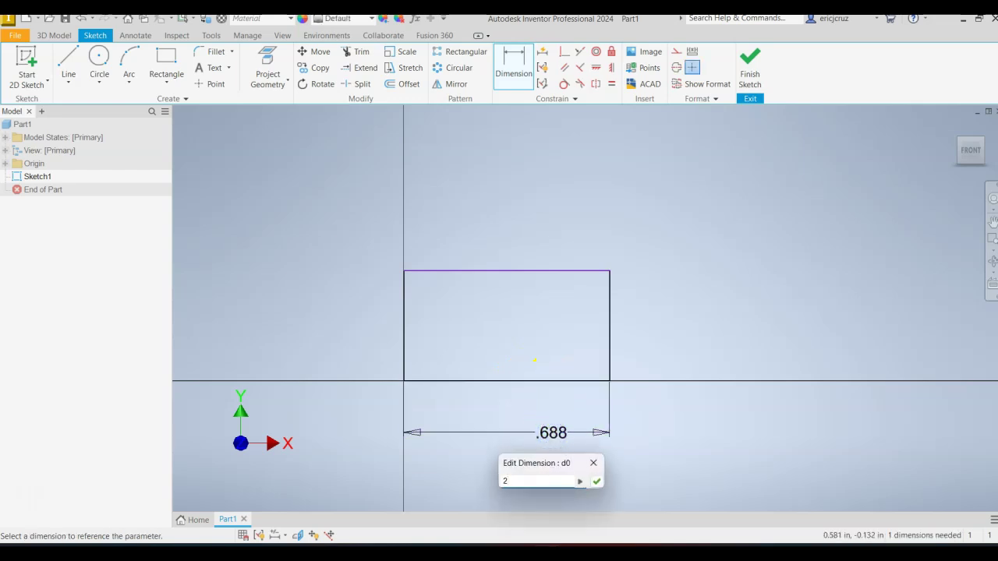
pyautogui.press('Return')
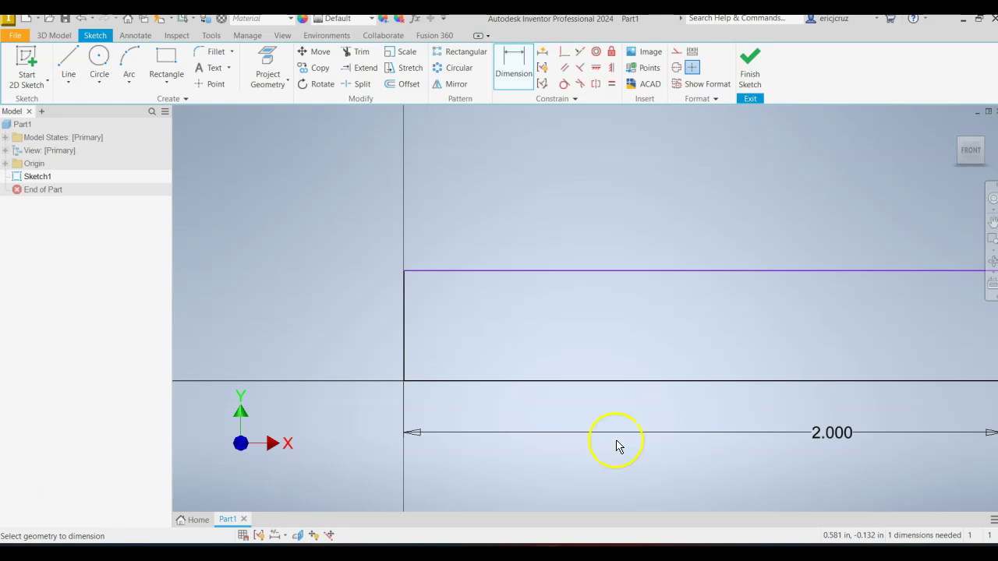
# Dimension the rectangle's left edge and set its height to 1.25 in, checking the value against the PROBLEM 1-10 drawing
pyautogui.click(992, 221)
pyautogui.click(970, 150)
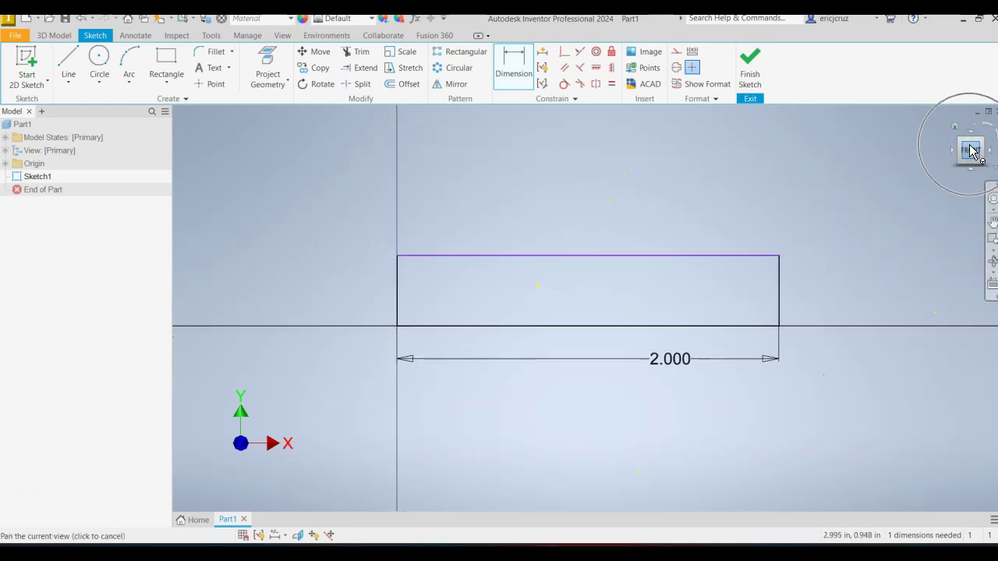
pyautogui.click(573, 153)
pyautogui.click(395, 307)
pyautogui.click(336, 297)
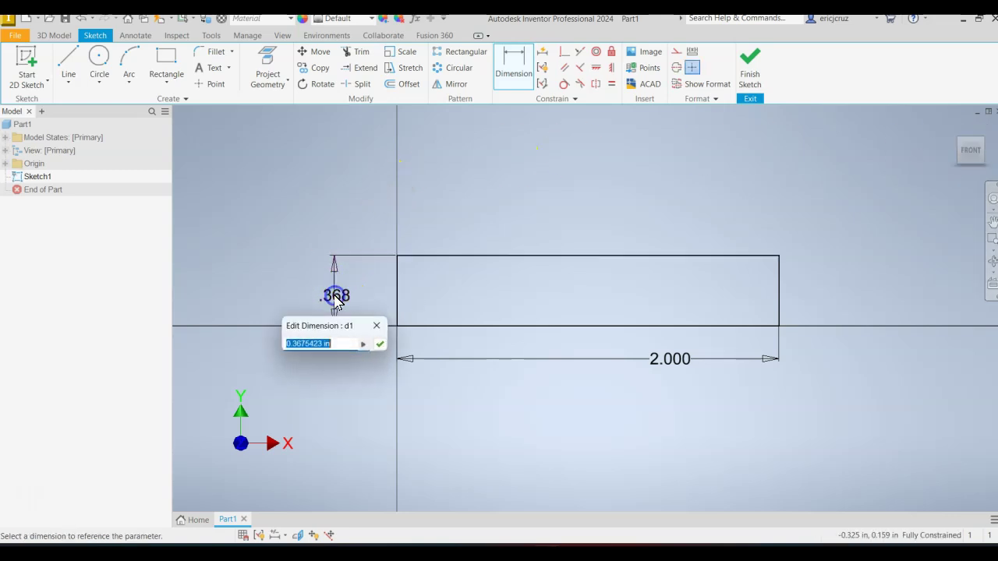
pyautogui.hotkey('alt', 'Tab')
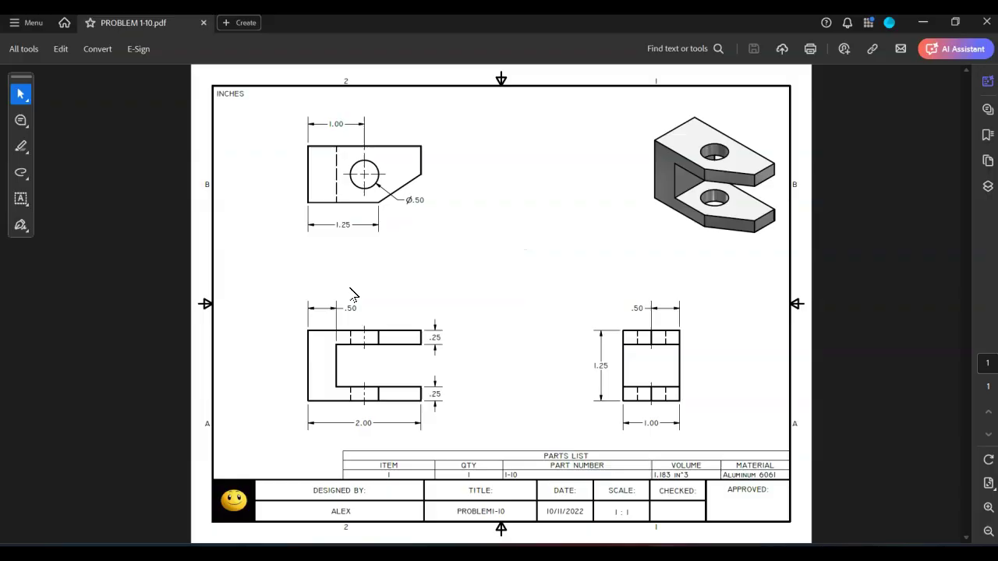
pyautogui.hotkey('alt', 'Tab')
pyautogui.hotkey('alt', 'Tab')
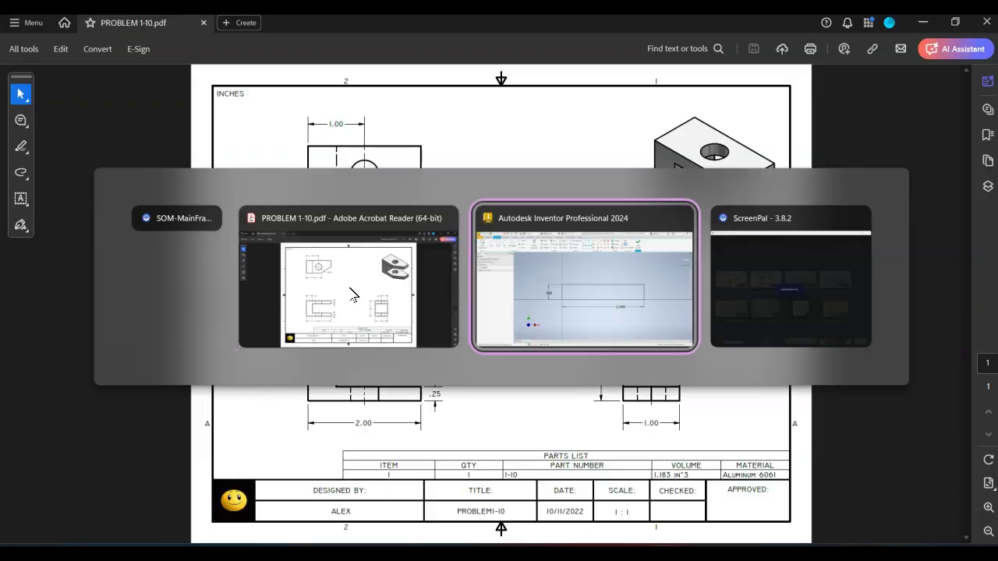
pyautogui.write('1')
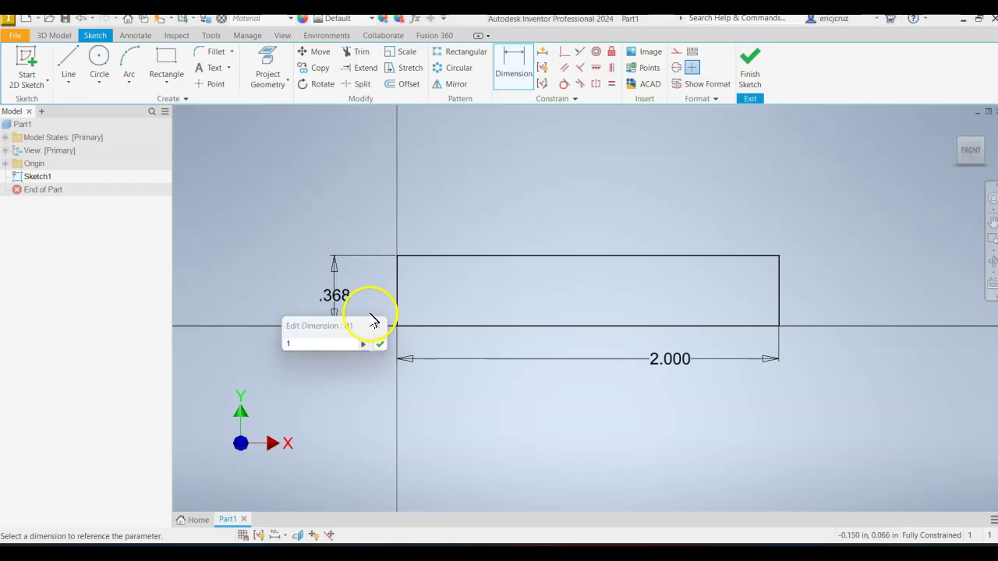
pyautogui.click(340, 344)
pyautogui.write('.25')
pyautogui.press('Return')
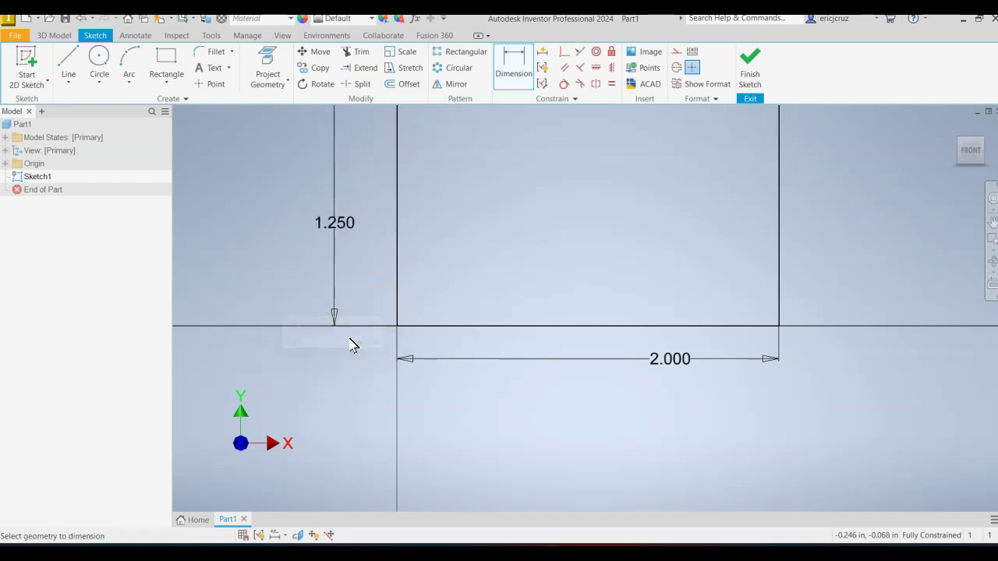
# Check the slot in the drawing and sketch a rectangle about 0.31 in from the left edge and 0.28 in below the top, extending past the right edge
pyautogui.click(975, 150)
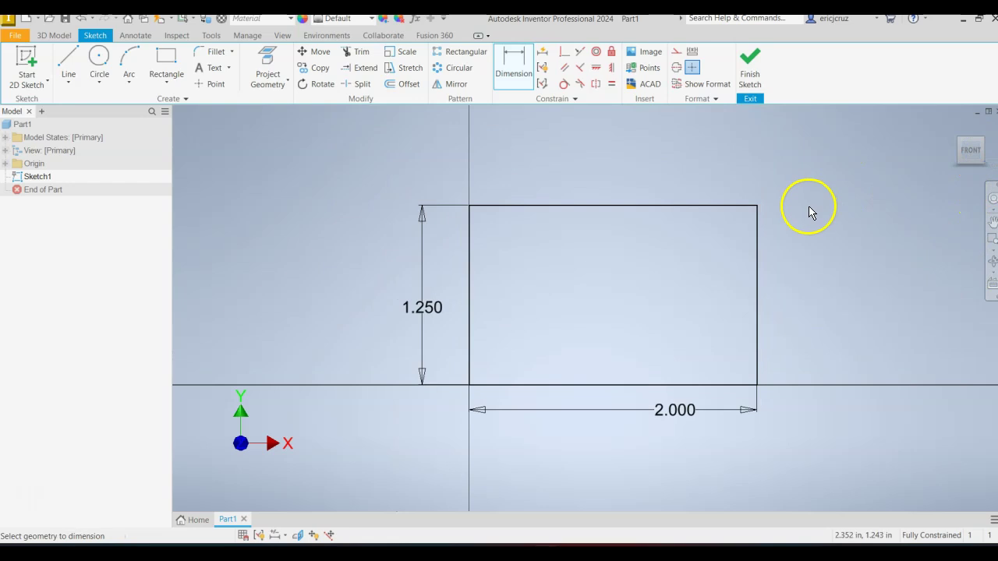
pyautogui.hotkey('alt', 'Tab')
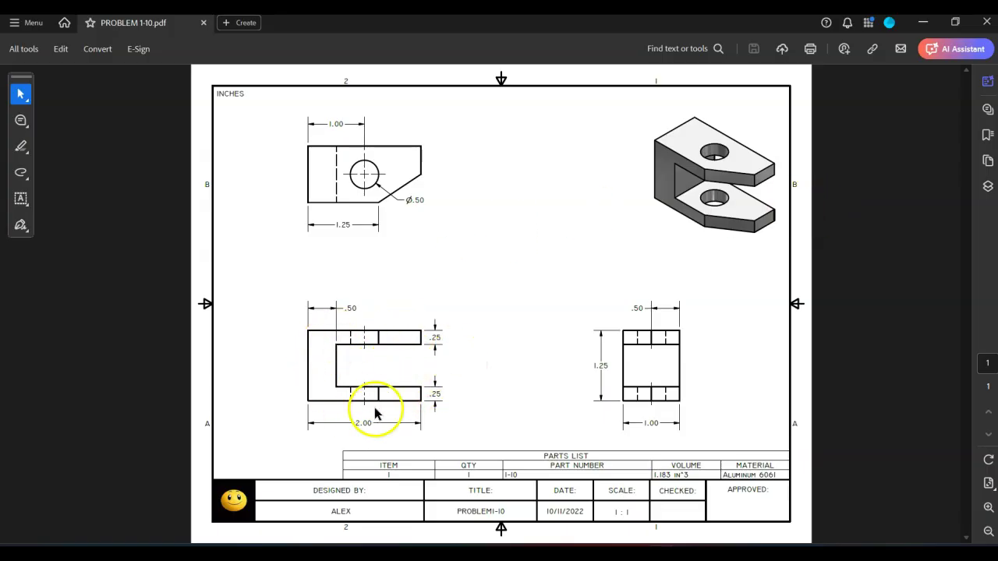
pyautogui.hotkey('alt', 'Tab')
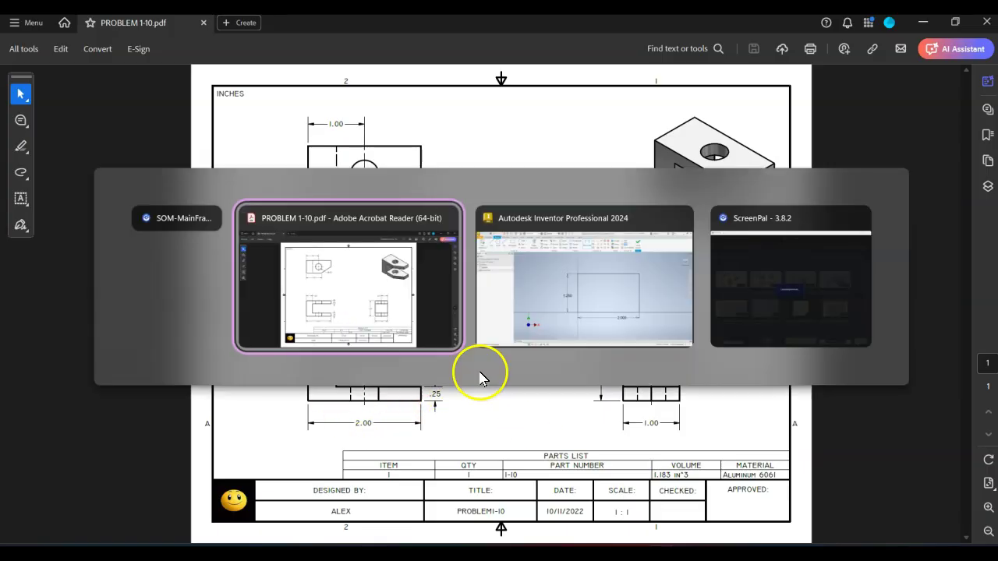
pyautogui.click(173, 58)
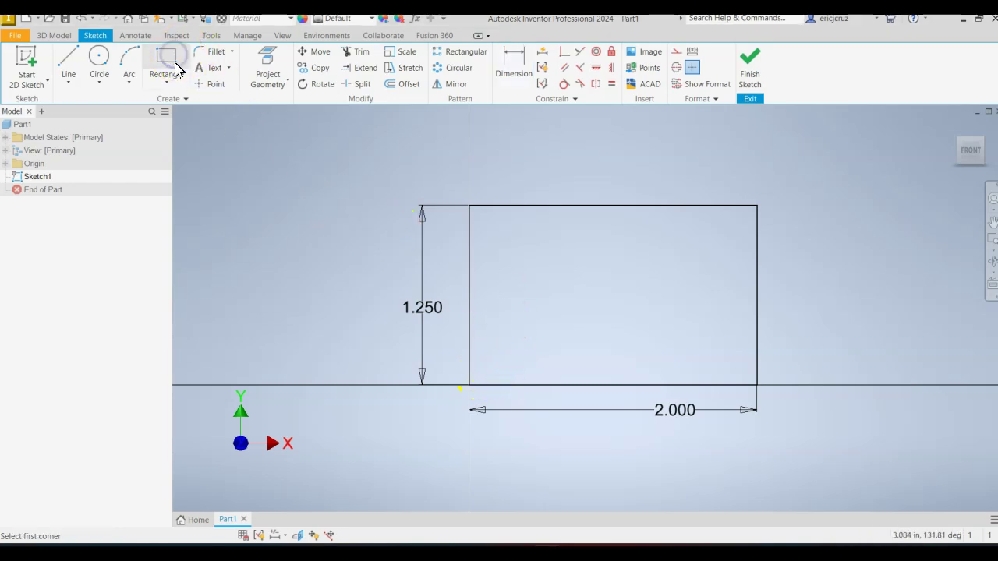
pyautogui.click(514, 247)
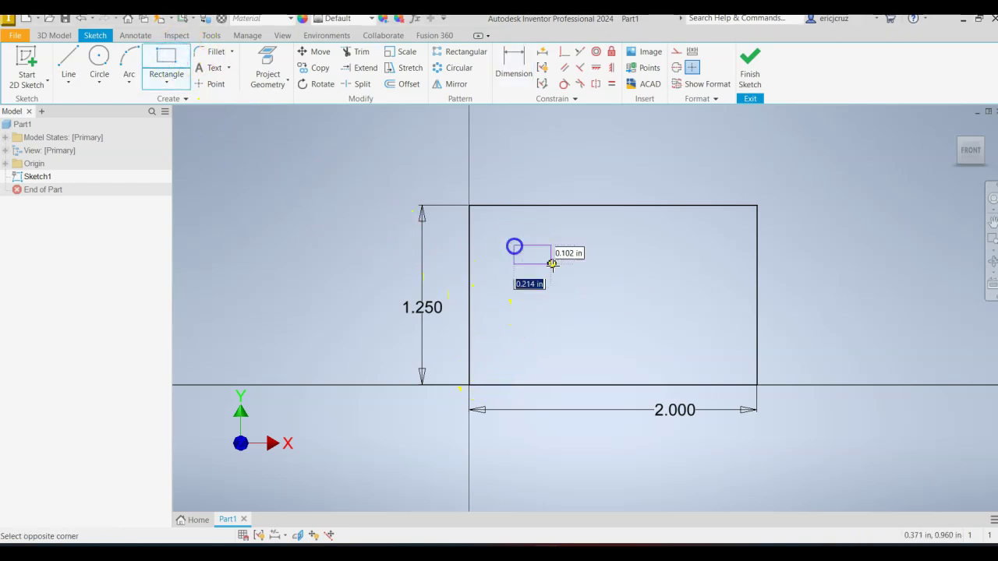
pyautogui.click(819, 335)
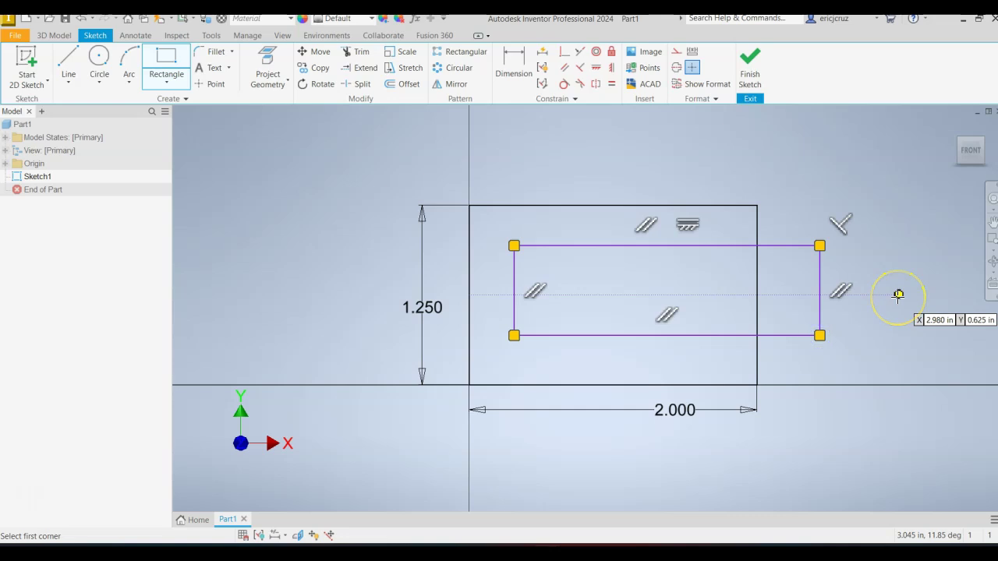
# Check the drawing and dimension the distance between the two rectangles' left edges as 0.5 in
pyautogui.hotkey('alt', 'Tab')
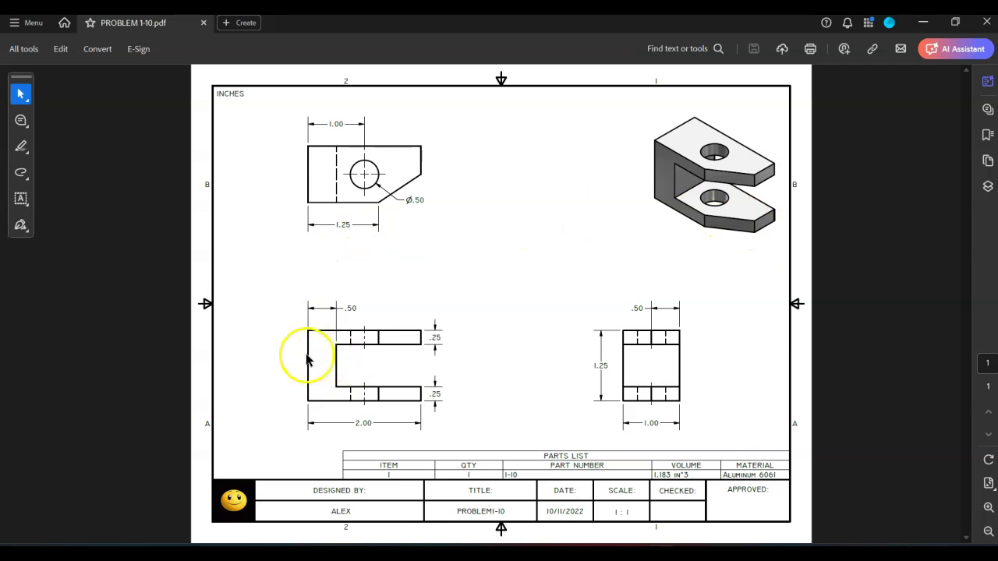
pyautogui.hotkey('alt', 'Tab')
pyautogui.click(510, 64)
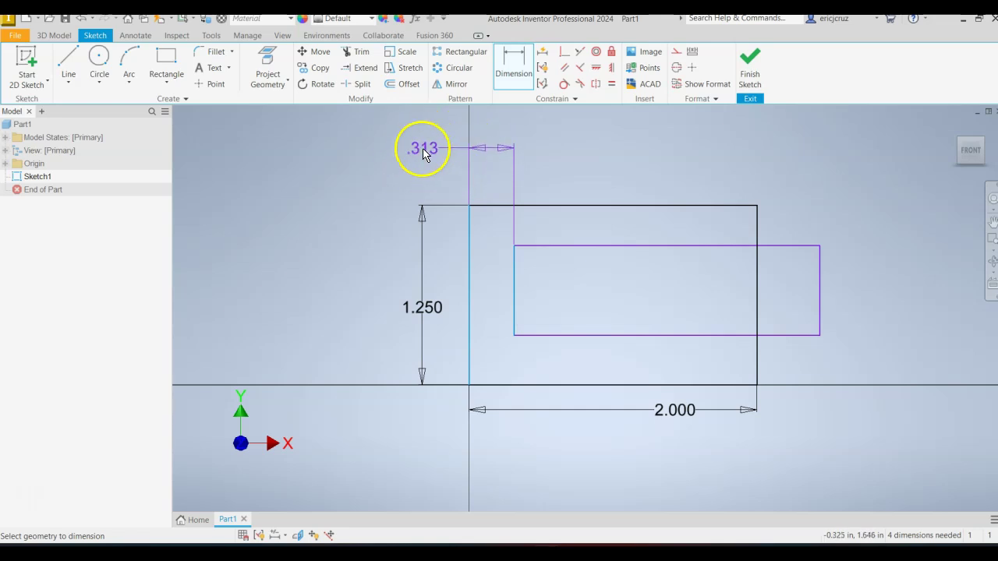
pyautogui.click(427, 153)
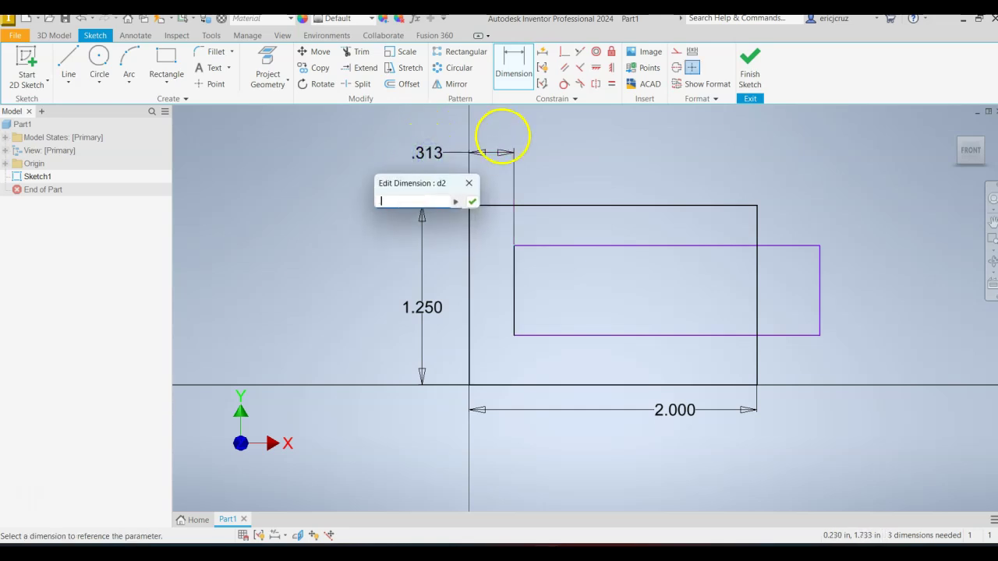
pyautogui.press('Return')
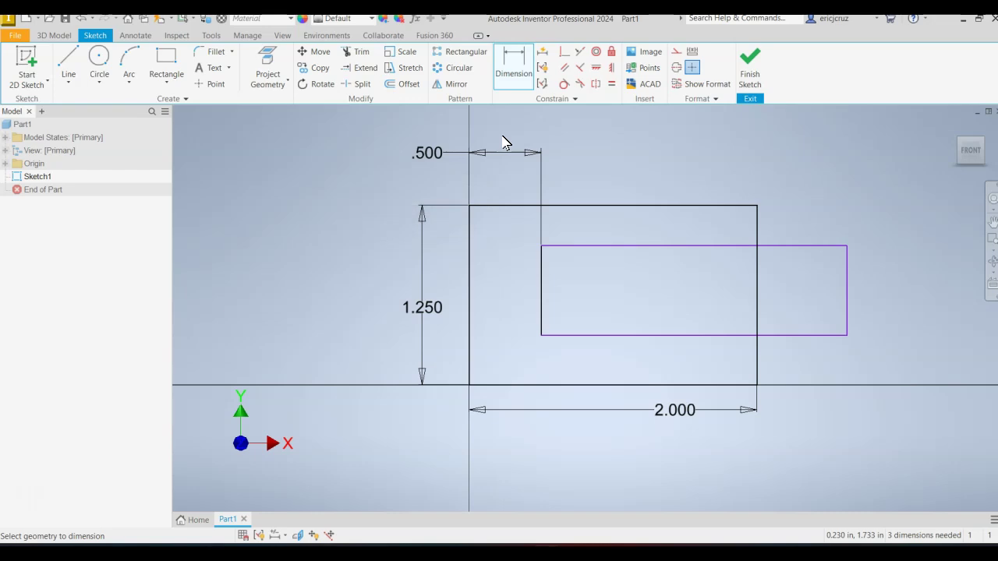
# Check the PROBLEM 1-10 drawing and dimension the distance between the two rectangles' top edges as 0.25 in
pyautogui.hotkey('alt', 'Tab')
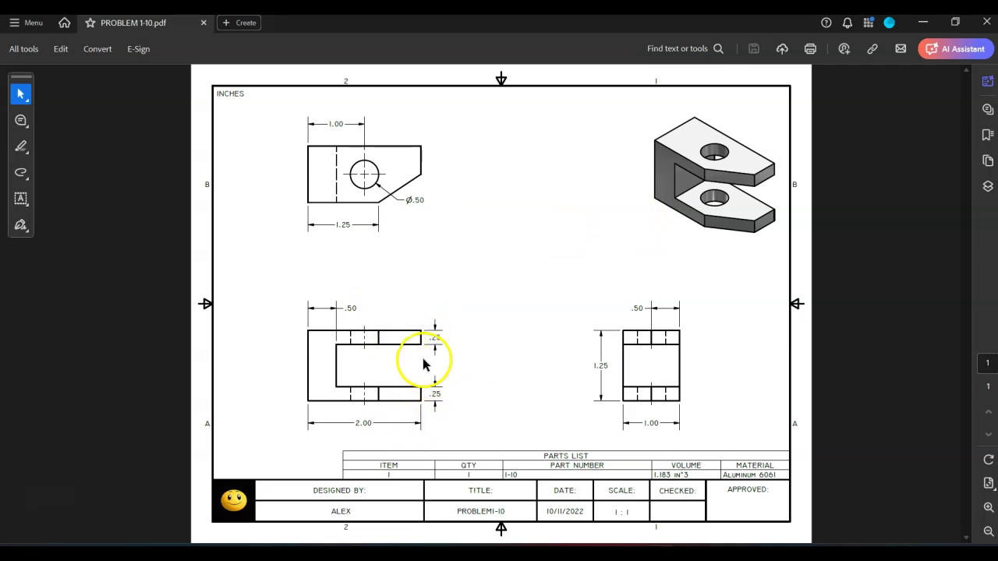
pyautogui.hotkey('alt', 'Tab')
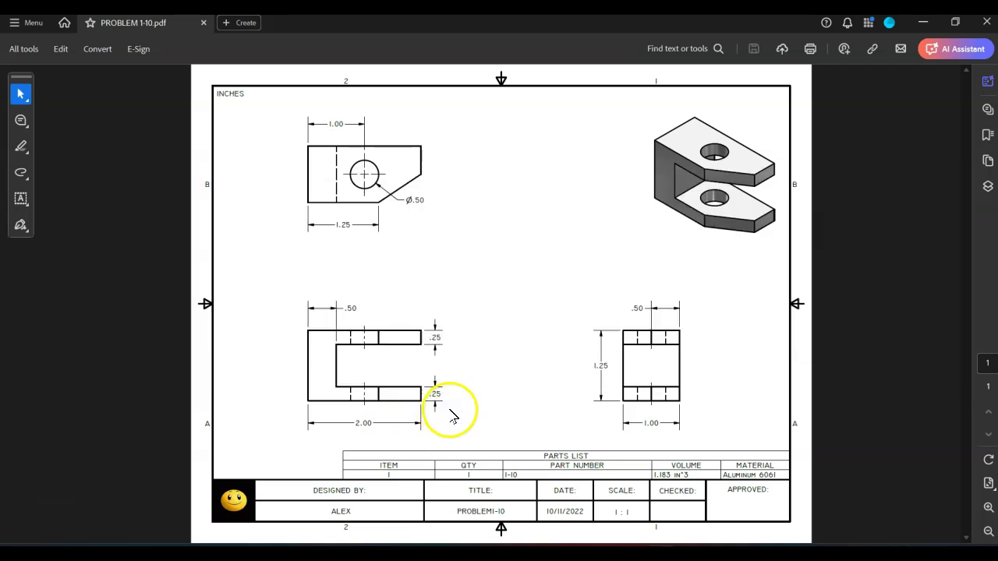
pyautogui.click(513, 86)
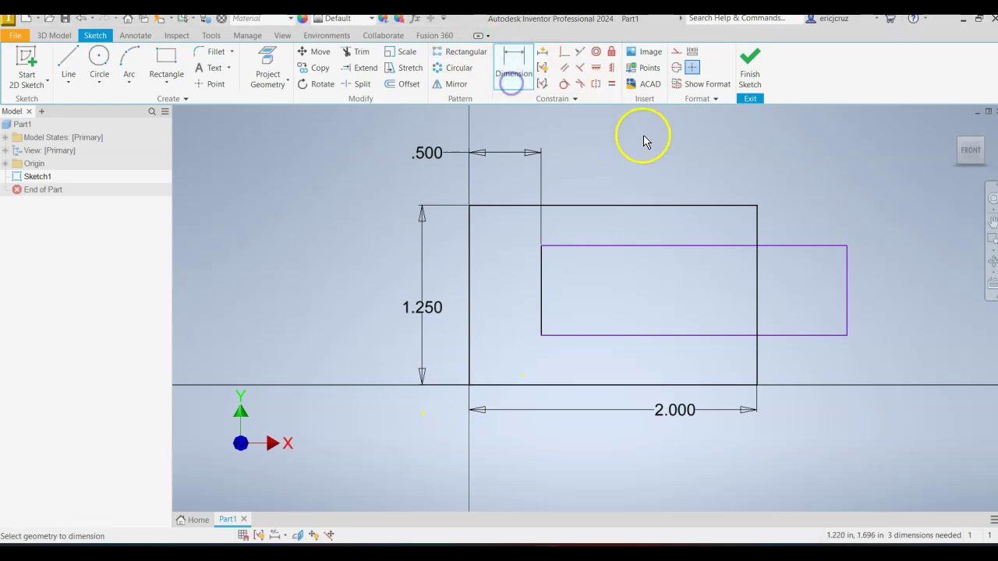
pyautogui.click(691, 206)
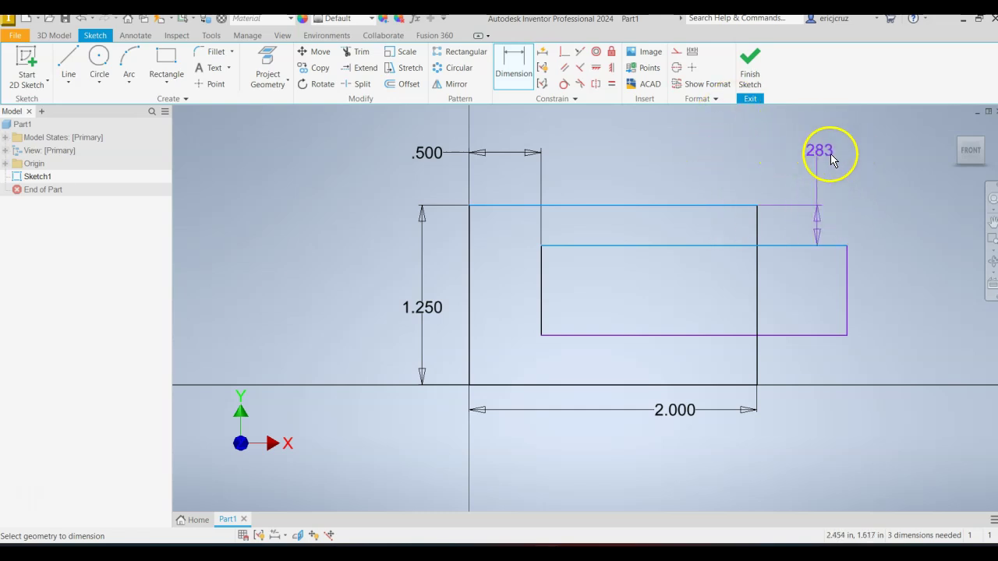
pyautogui.click(817, 142)
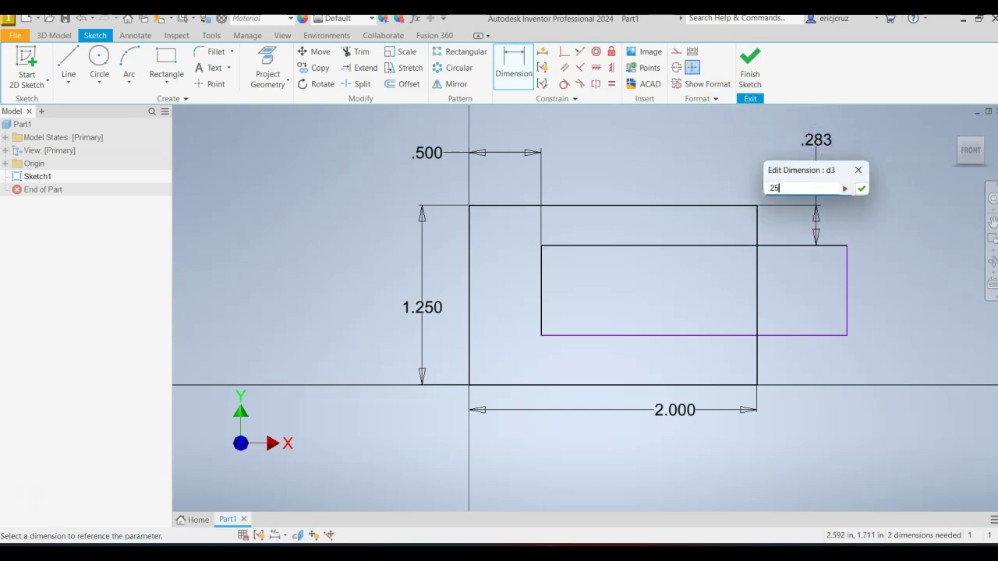
pyautogui.write('.25')
pyautogui.press('Return')
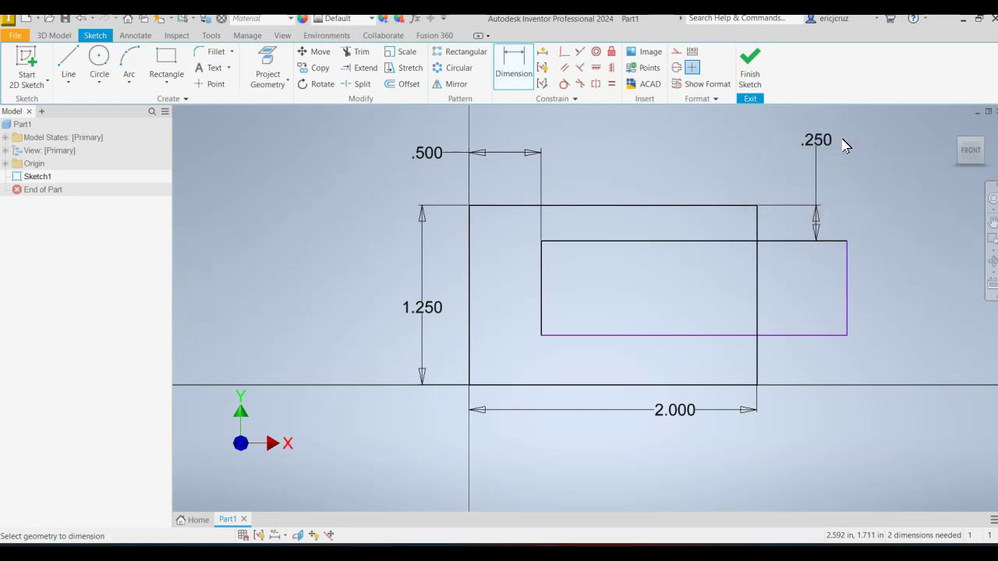
# Dimension the distance between the two rectangles' bottom edges and set it to 0.25 in
pyautogui.click(590, 336)
pyautogui.click(592, 384)
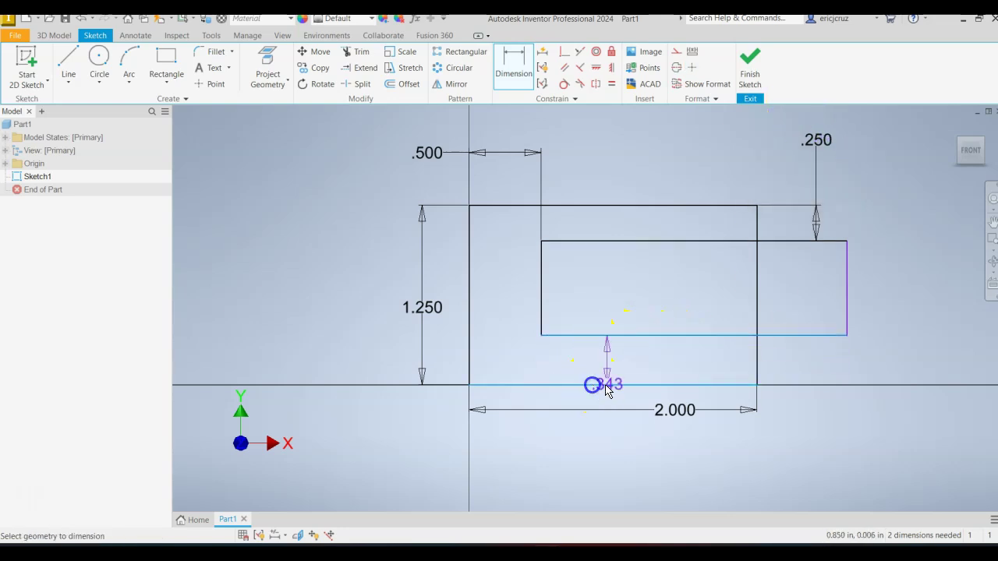
pyautogui.click(808, 457)
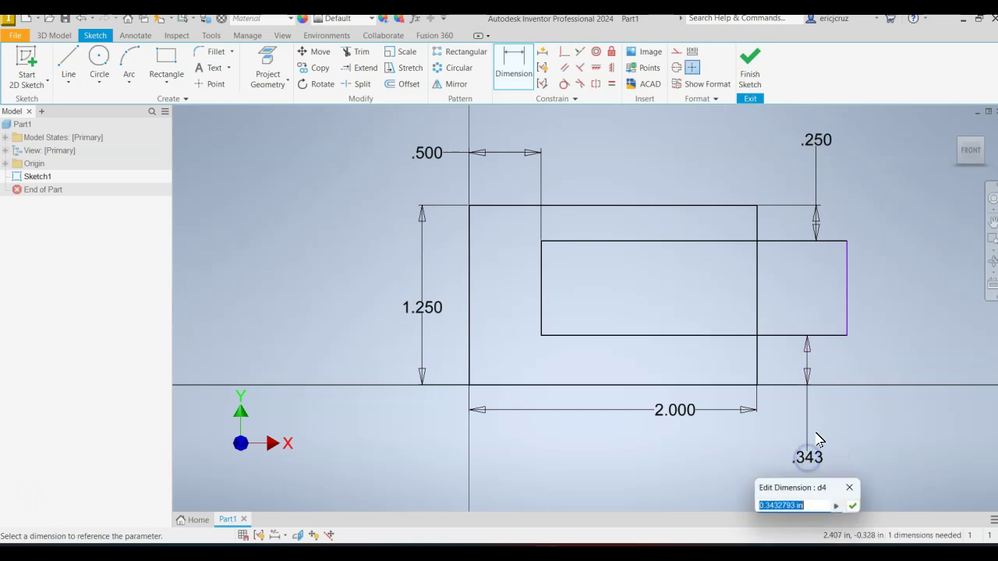
pyautogui.write('.25')
pyautogui.press('Return')
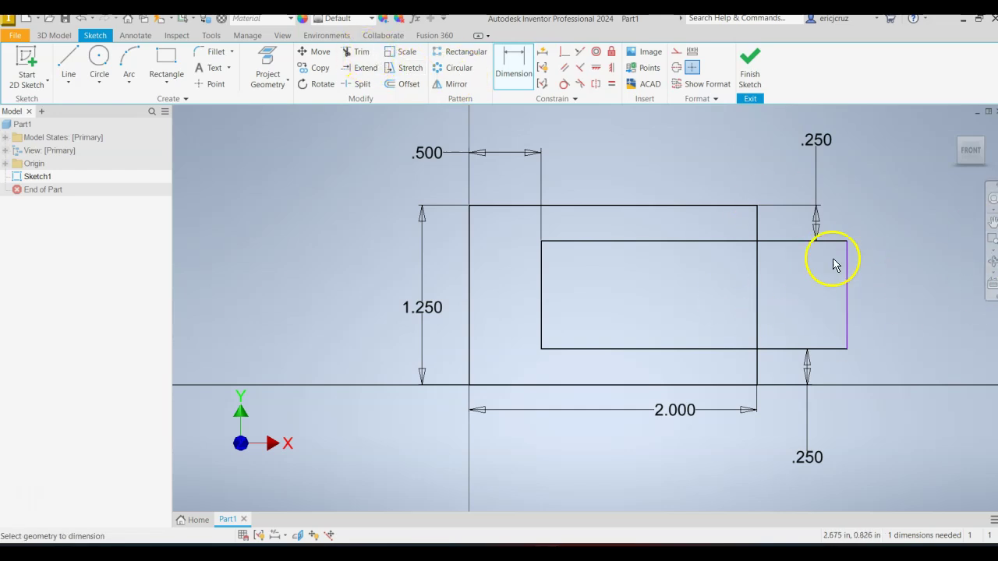
# Check the part's depth in the PROBLEM 1-10 drawing, and finish the front-view sketch in Inventor
pyautogui.hotkey('alt', 'Tab')
pyautogui.hotkey('alt', 'Tab')
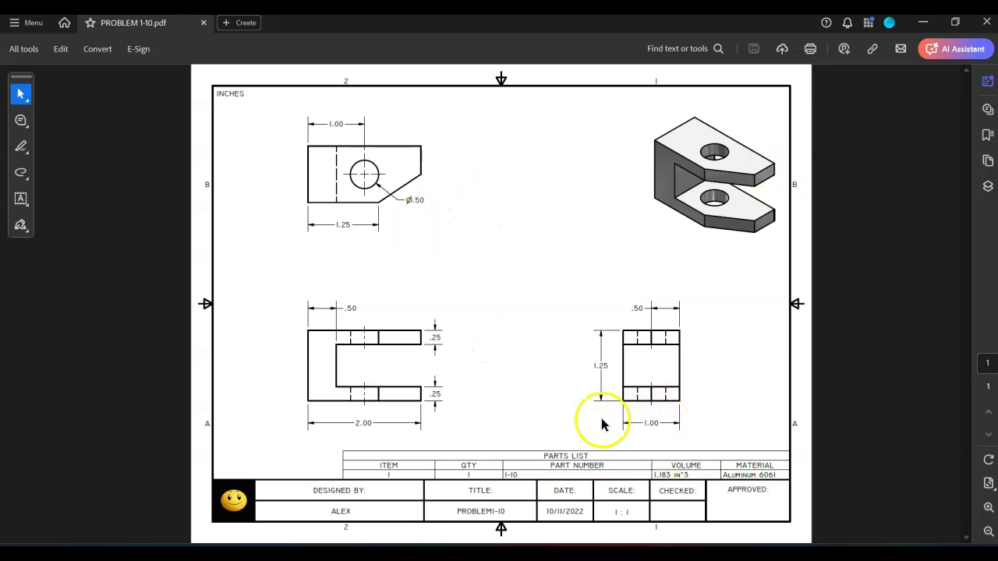
pyautogui.hotkey('alt', 'Tab')
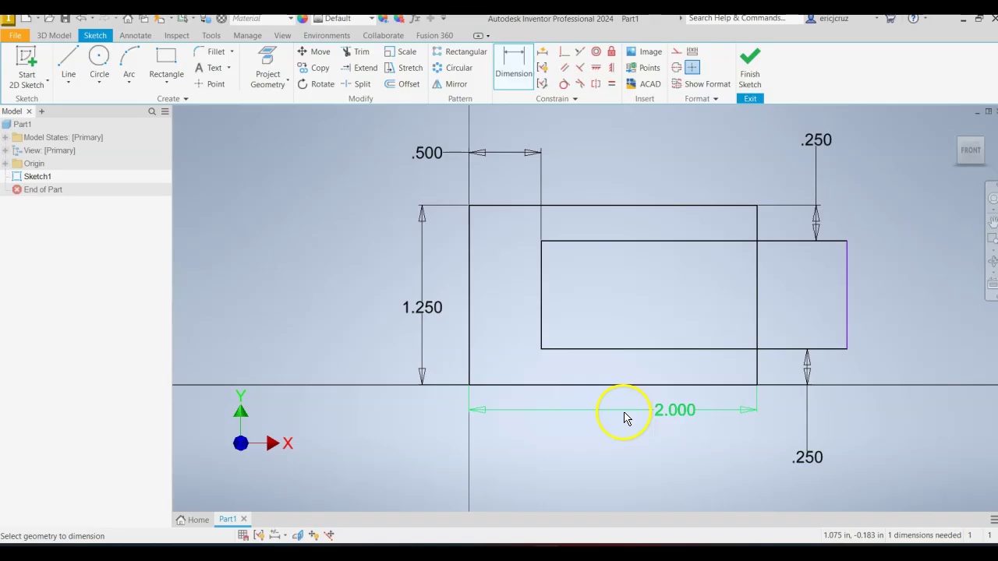
pyautogui.click(749, 75)
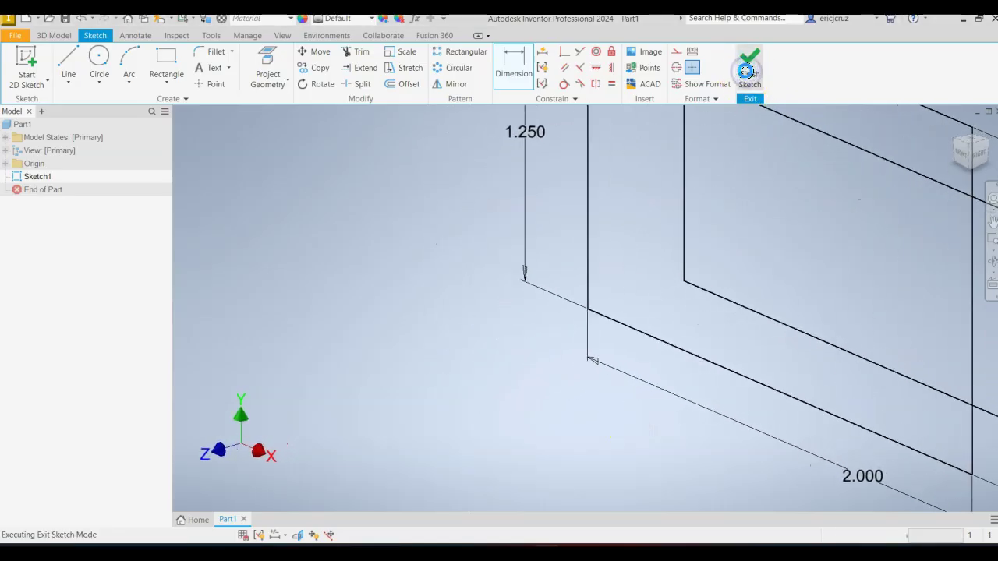
pyautogui.click(954, 129)
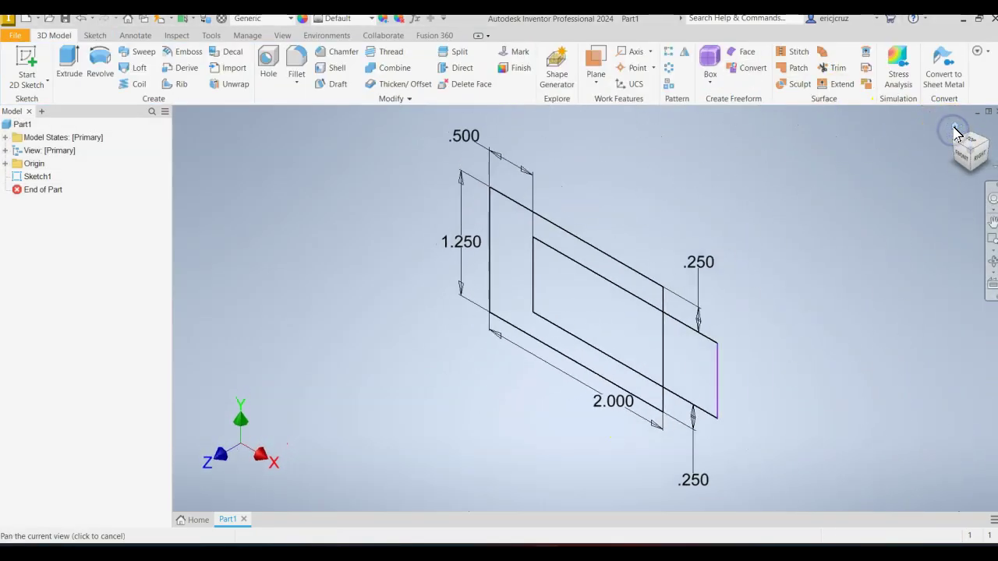
# Extrude the C-shaped region of the sketch by 1 in
pyautogui.click(77, 76)
pyautogui.click(514, 250)
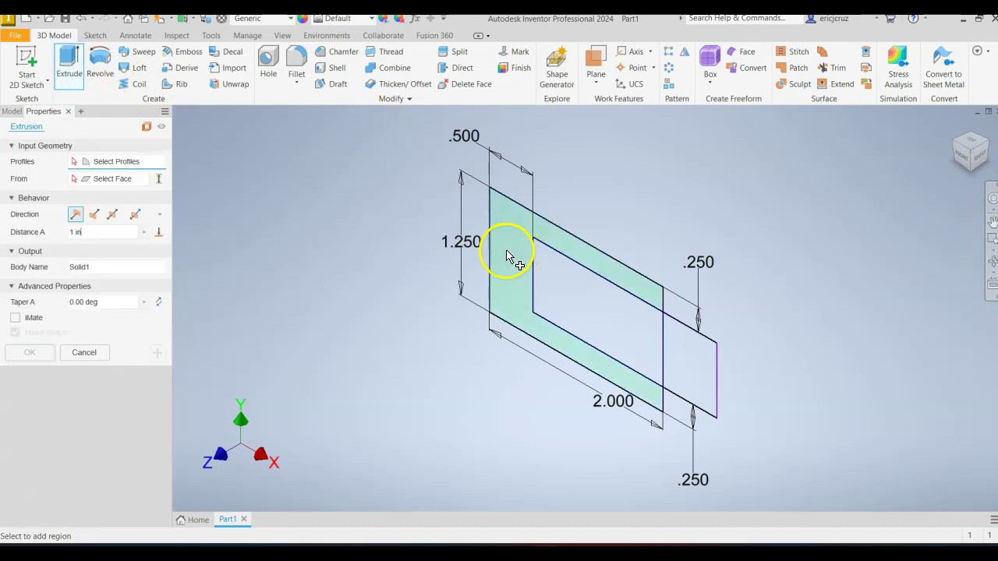
pyautogui.click(507, 257)
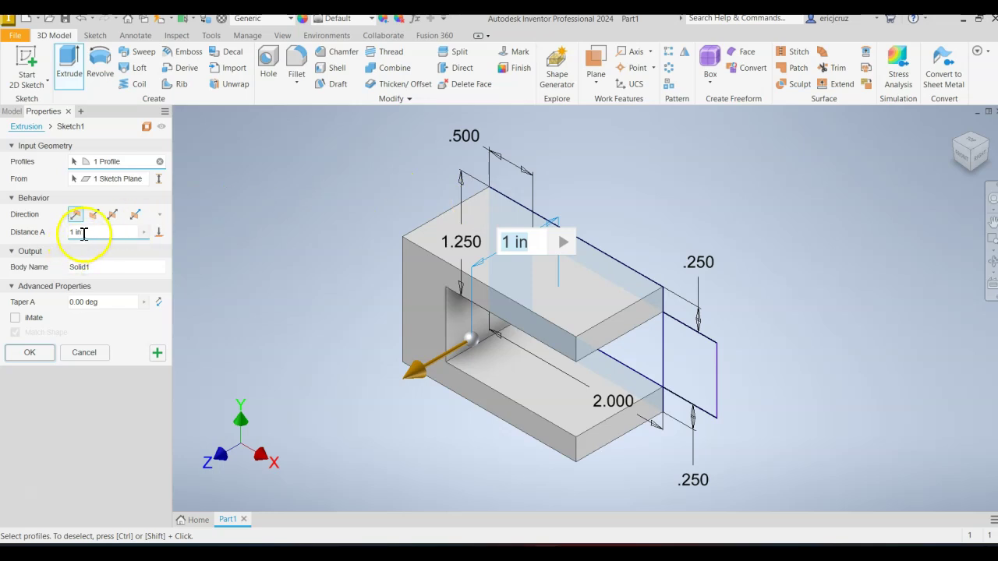
pyautogui.click(43, 354)
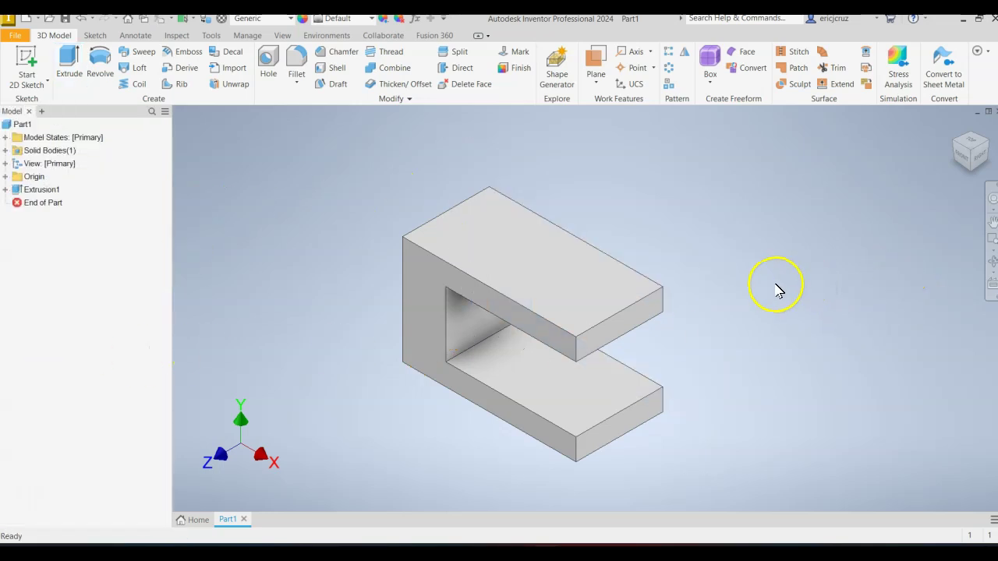
# Study the top view in the PROBLEM 1-10 drawing and start a new sketch on the bracket's upper face
pyautogui.hotkey('alt', 'Tab')
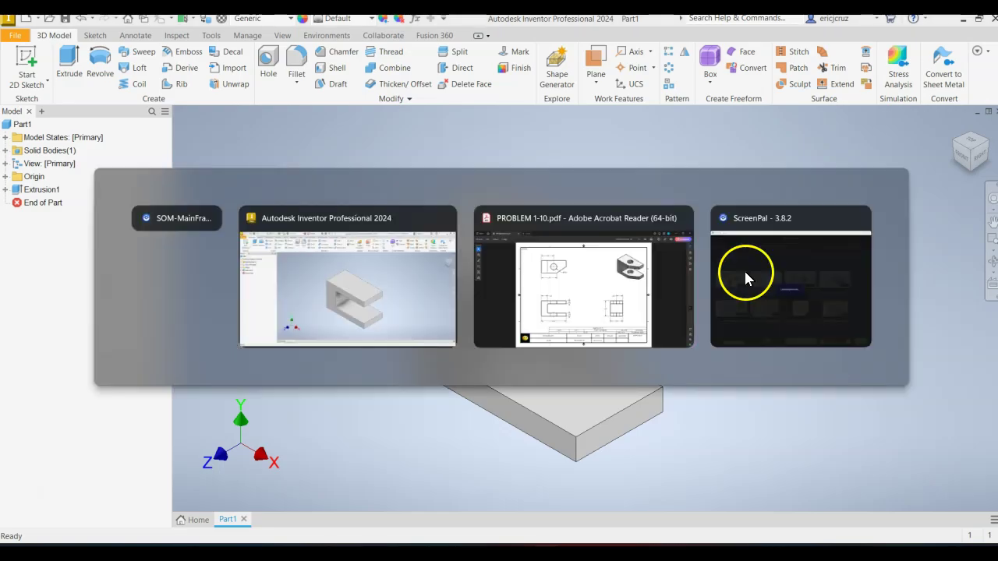
pyautogui.press('Tab')
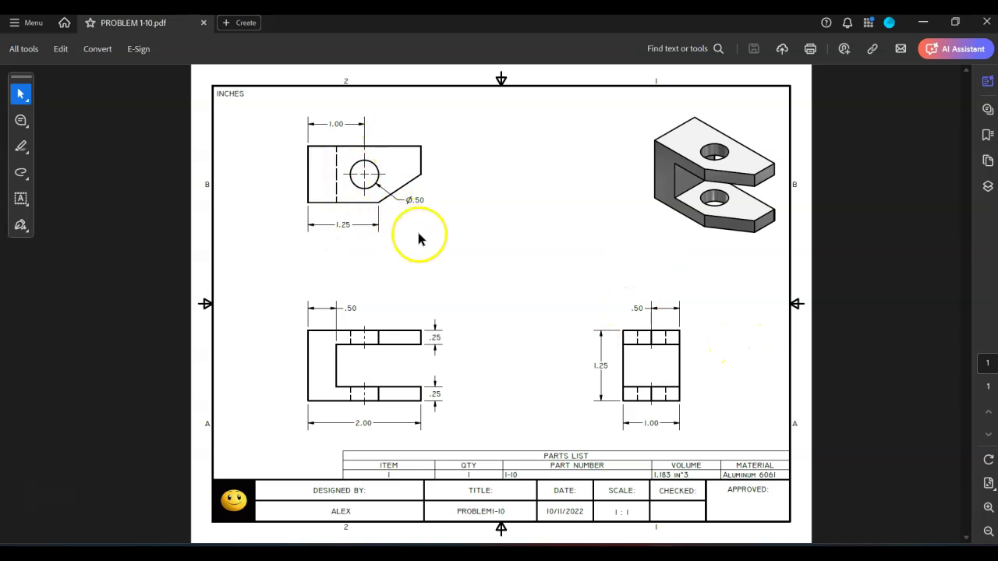
pyautogui.hotkey('alt', 'Tab')
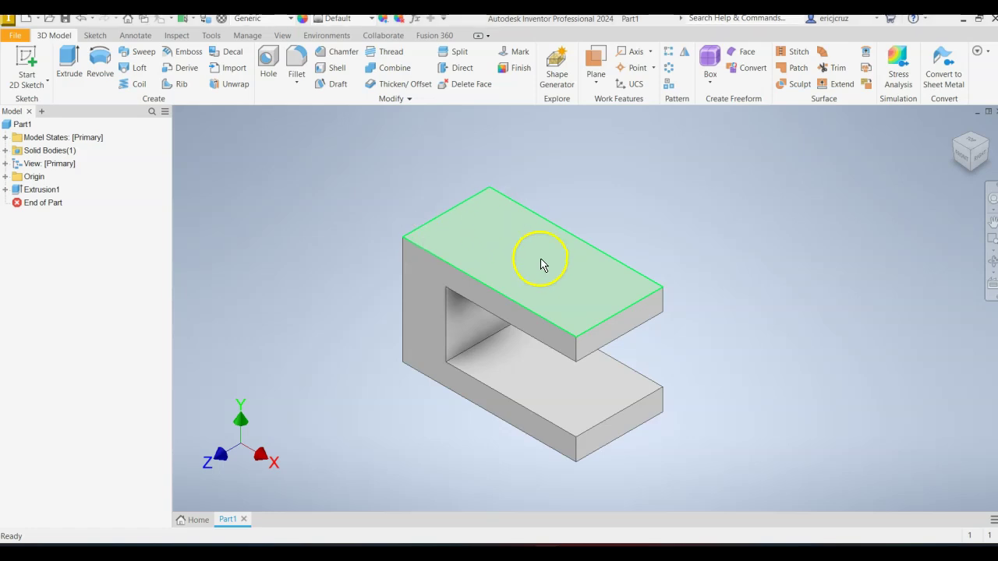
pyautogui.rightClick(542, 264)
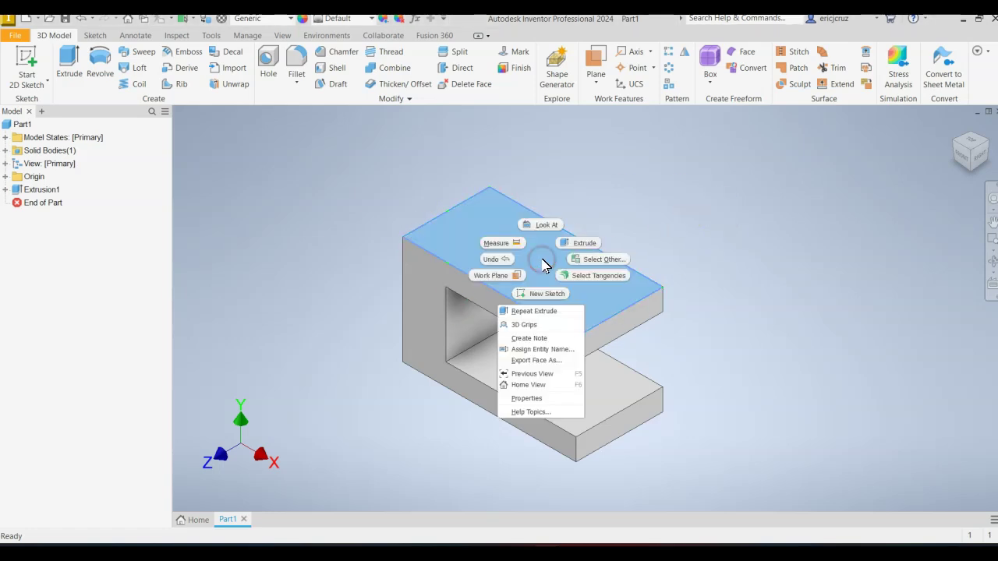
pyautogui.click(542, 291)
pyautogui.moveTo(847, 228)
pyautogui.mouseDown(button='middle')
pyautogui.moveTo(748, 194)
pyautogui.moveTo(704, 161)
pyautogui.mouseUp(button='middle')
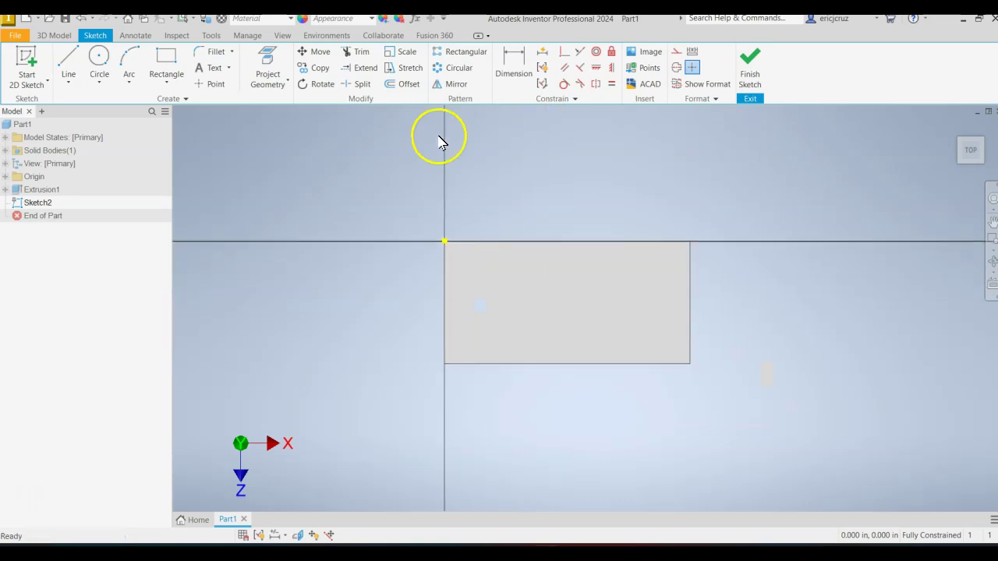
# Sketch a slanted line across the face's lower-right corner, from about (0.6, -1.25) to about (2.7, -0.13) in, overshooting both edges
pyautogui.click(68, 68)
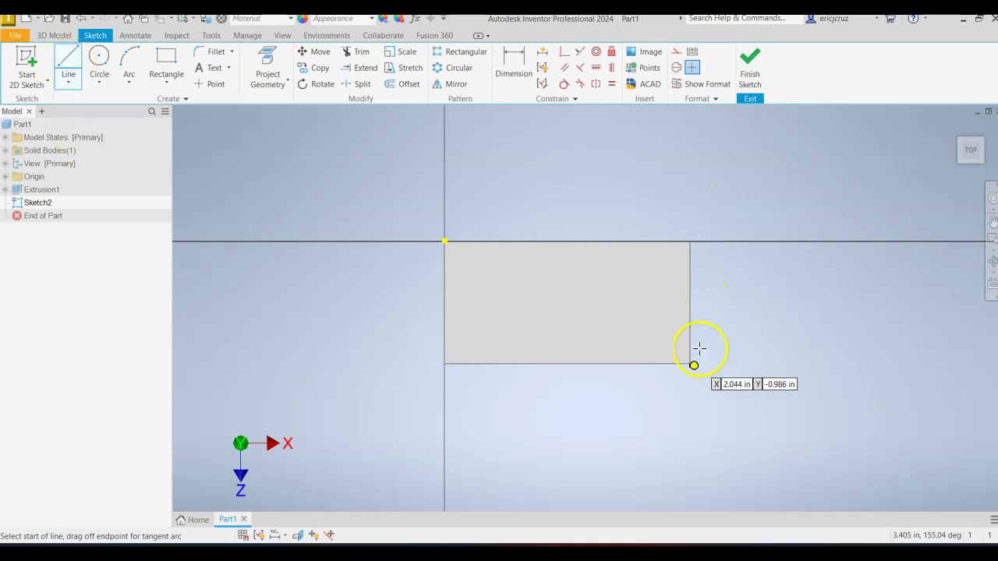
pyautogui.click(517, 393)
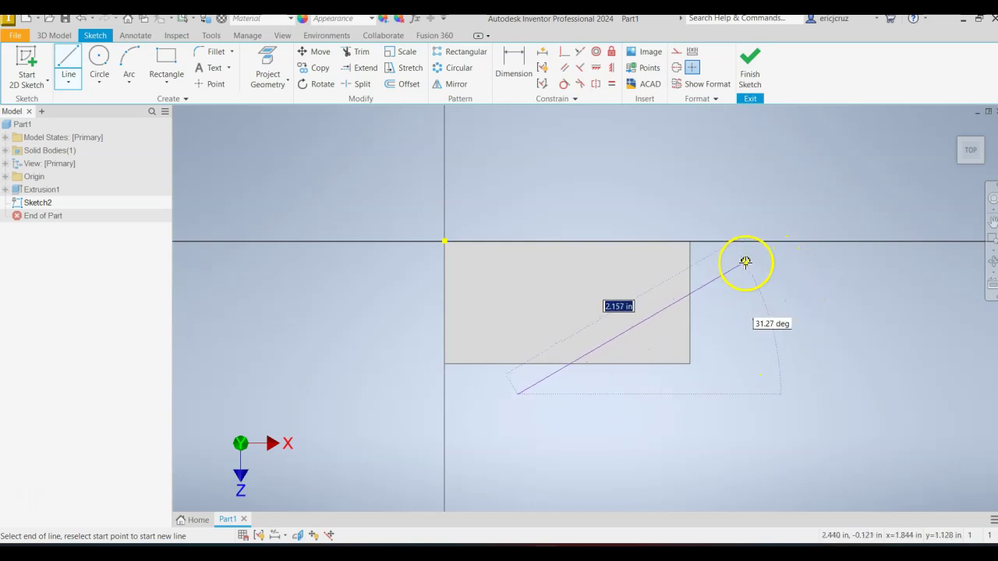
pyautogui.click(775, 258)
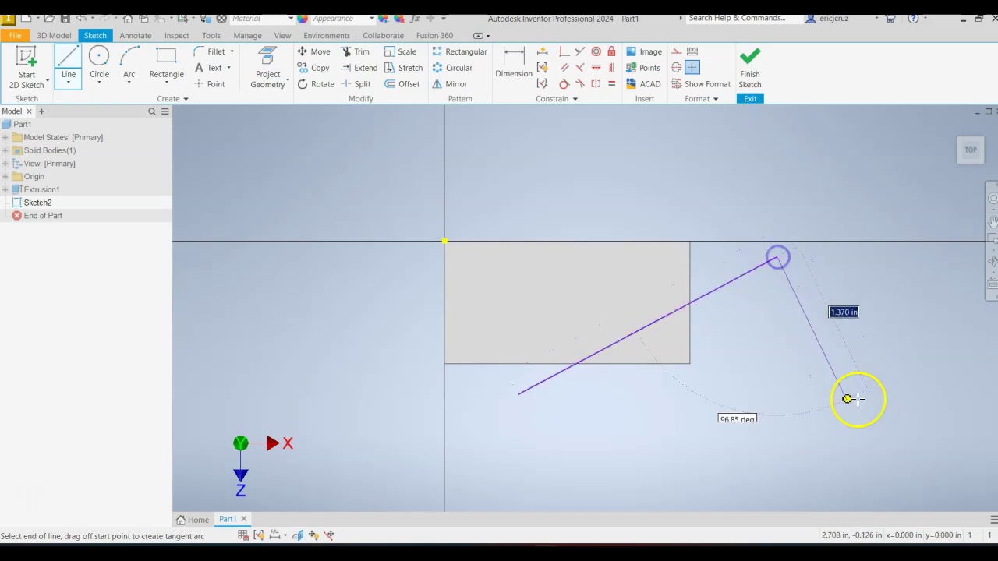
pyautogui.rightClick(759, 315)
pyautogui.click(808, 315)
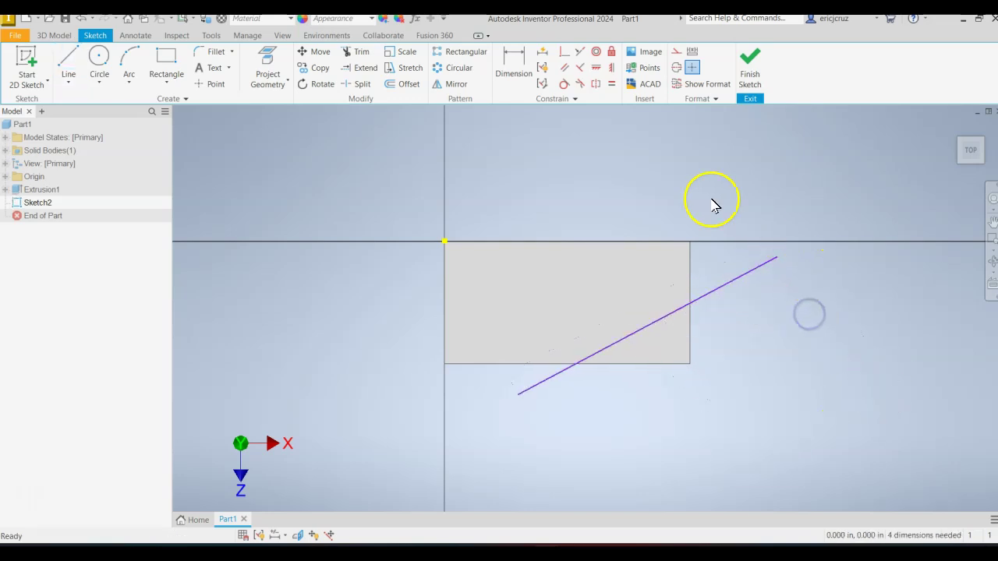
# Project the upper face's outline into the sketch and trim both overhanging ends of the slanted line to it
pyautogui.click(282, 58)
pyautogui.click(605, 294)
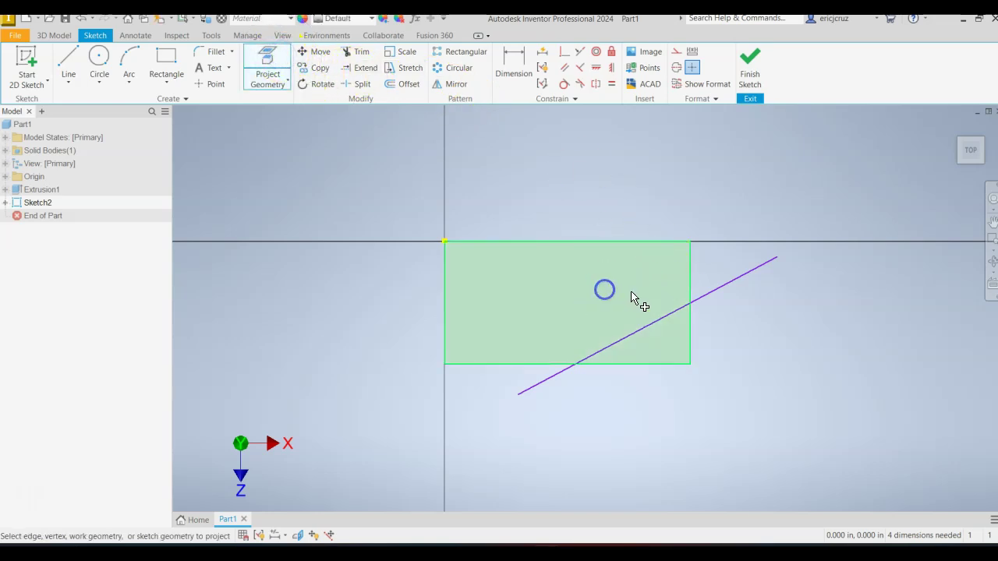
pyautogui.click(359, 53)
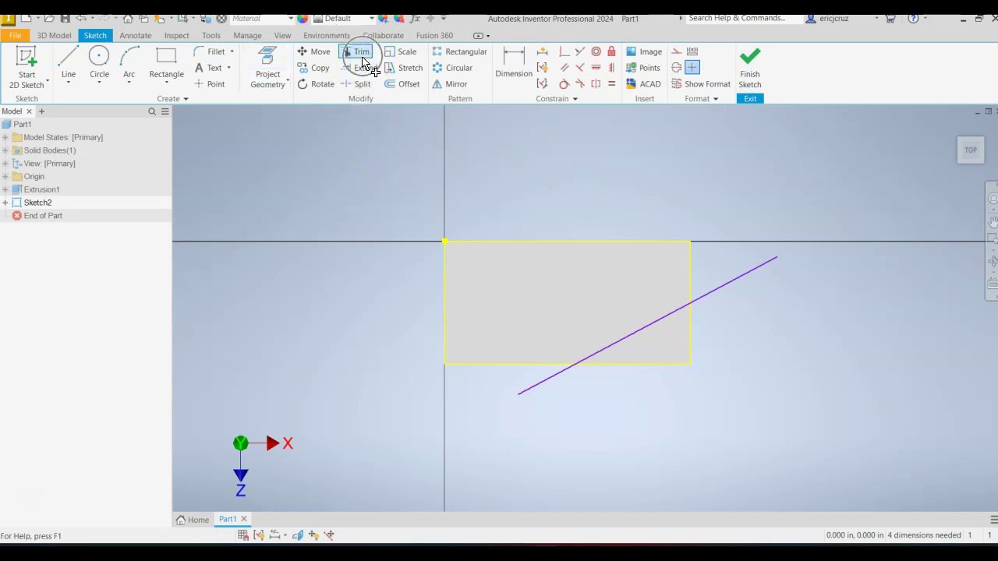
pyautogui.click(742, 286)
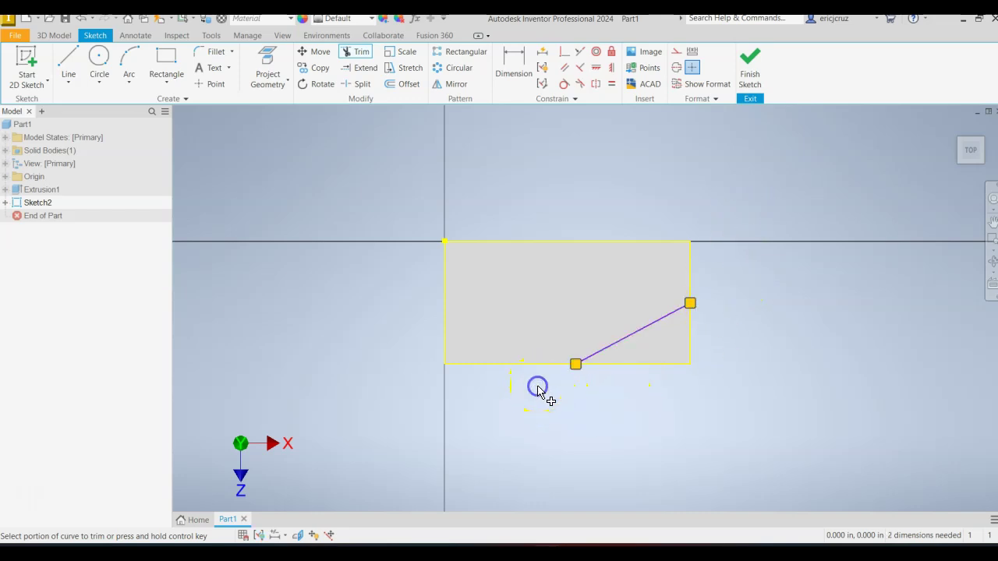
pyautogui.press('Escape')
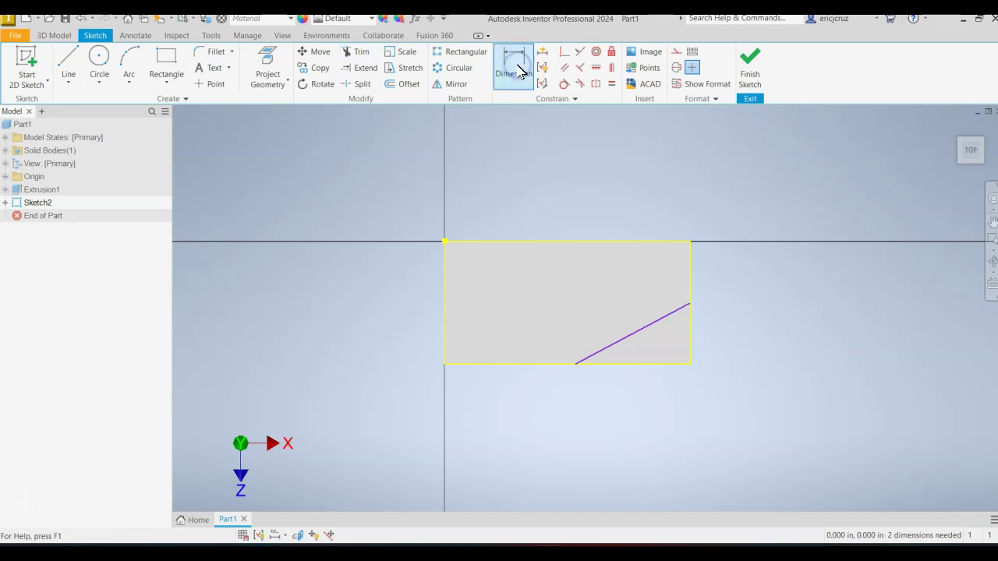
# Dimension the slanted line's lower endpoint 1.25 in from the face's left edge, and check the value against the drawing
pyautogui.click(511, 69)
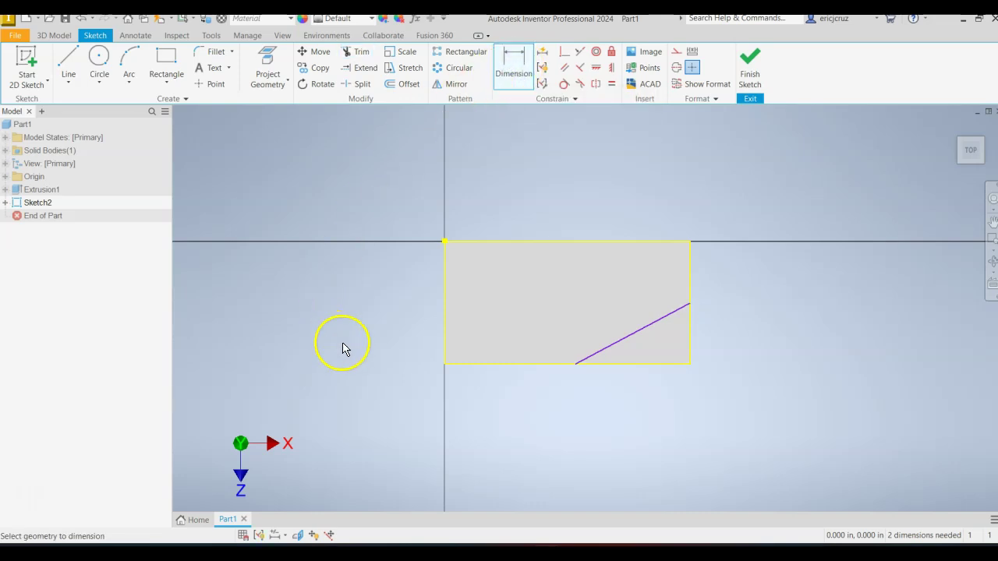
pyautogui.click(444, 335)
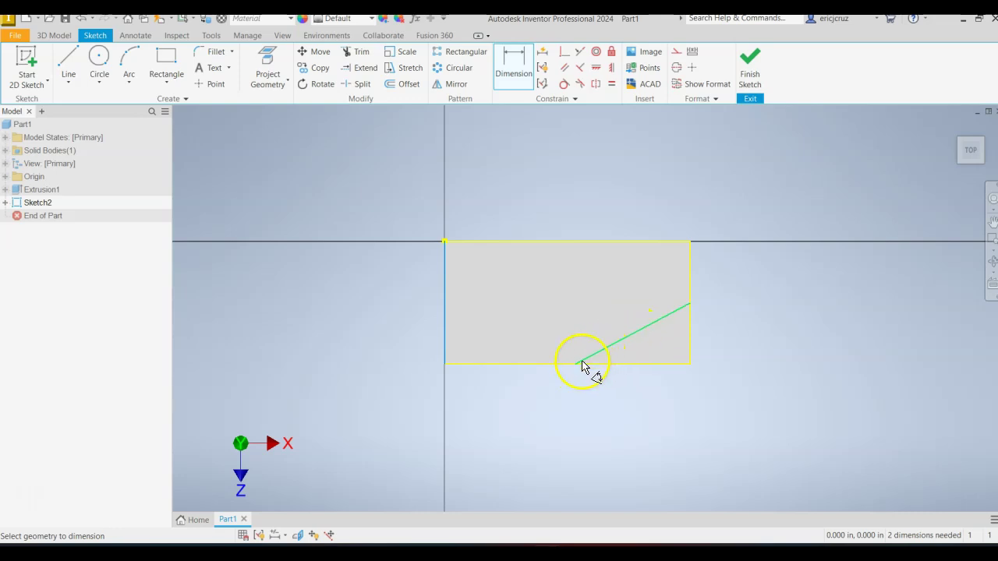
pyautogui.click(576, 364)
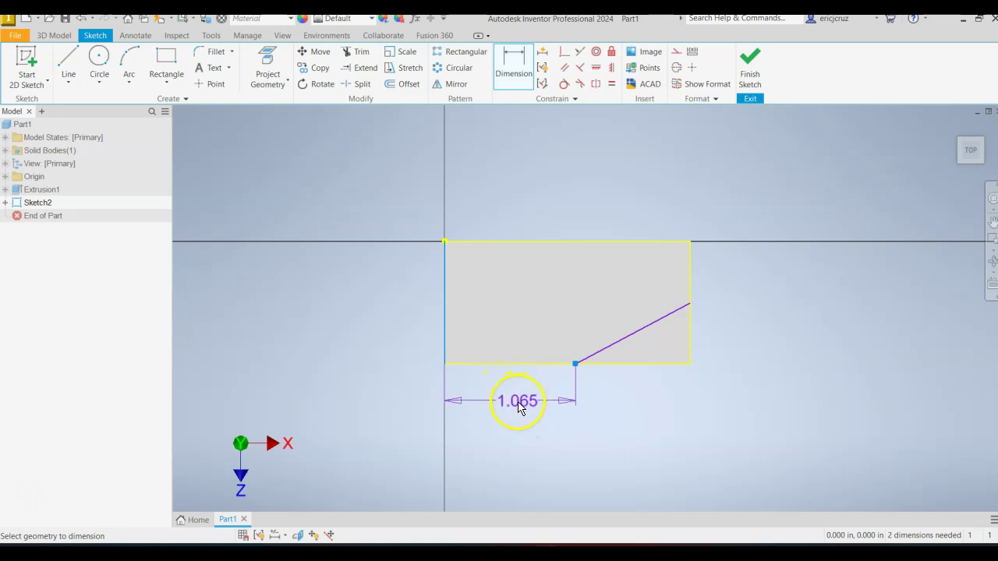
pyautogui.click(519, 406)
pyautogui.write('1.2')
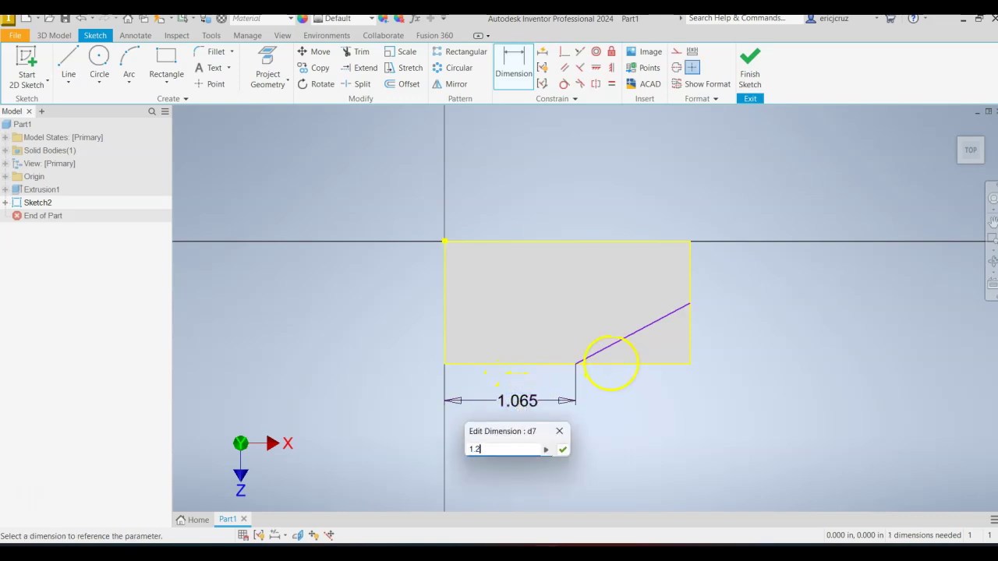
pyautogui.write('5')
pyautogui.press('Return')
pyautogui.hotkey('alt', 'Tab')
pyautogui.press('Tab')
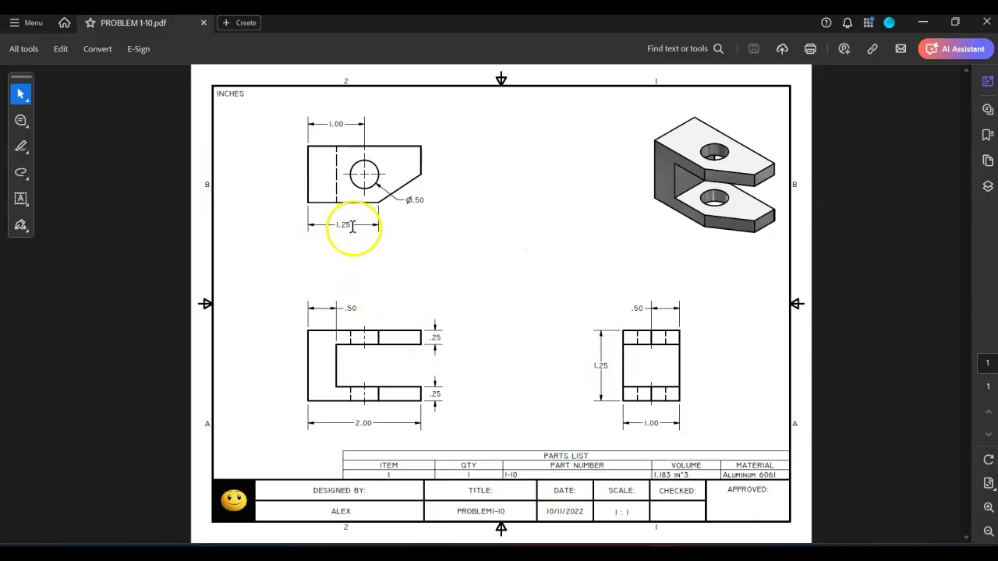
pyautogui.hotkey('alt', 'Tab')
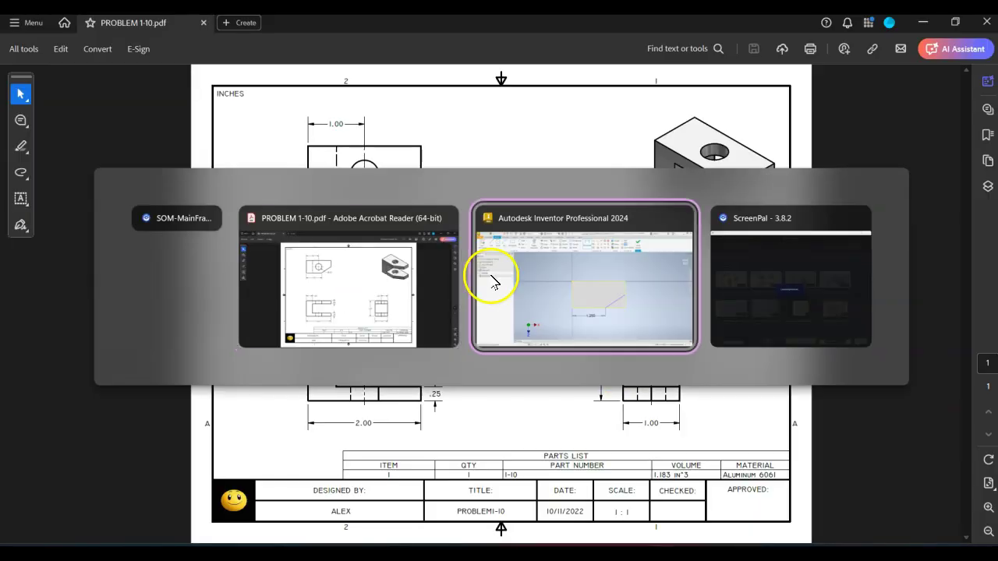
# Try to dimension the slanted line's upper endpoint from the face's top edge, accepting it as a driven dimension, and inspect the endpoint
pyautogui.click(492, 282)
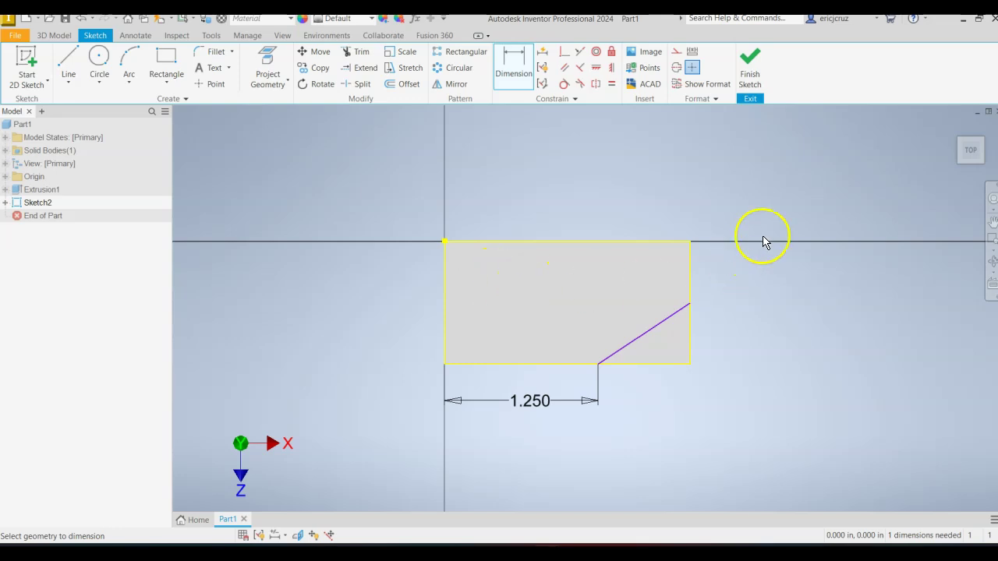
pyautogui.click(668, 241)
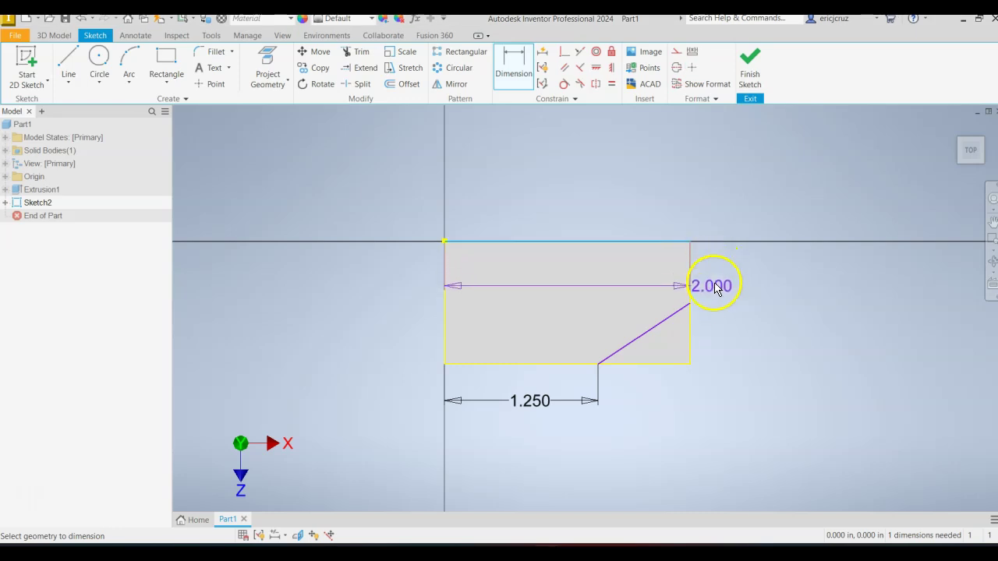
pyautogui.click(691, 302)
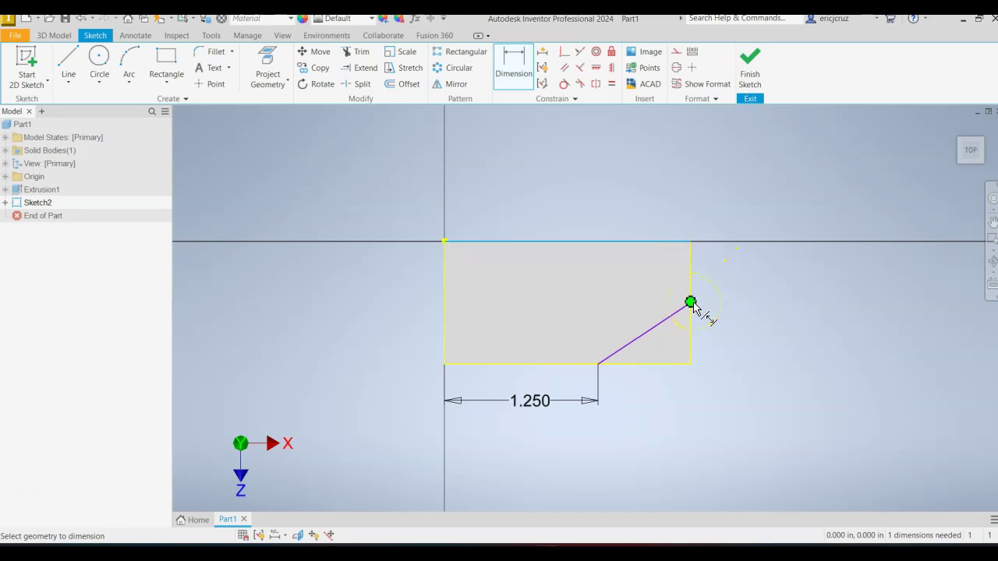
pyautogui.click(726, 281)
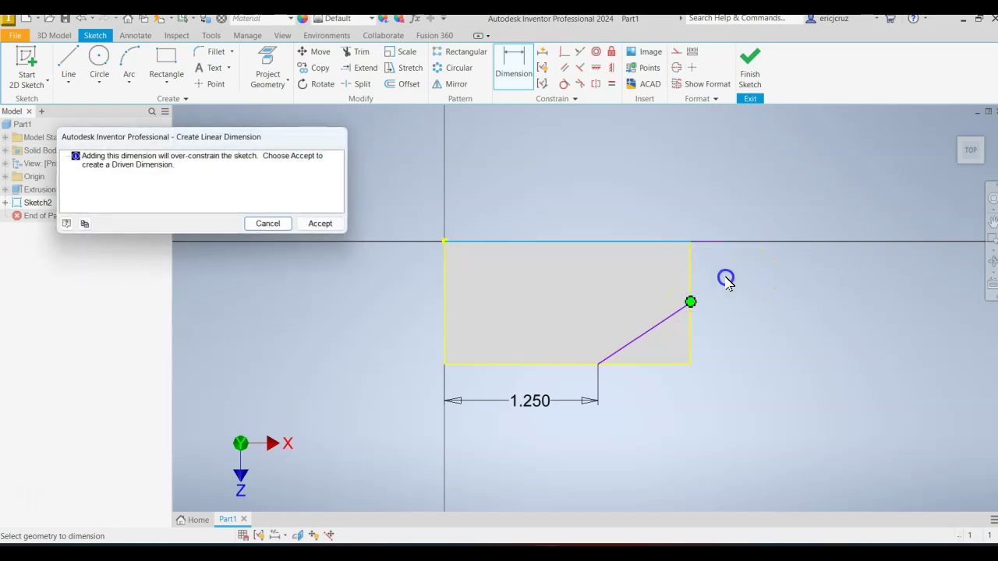
pyautogui.click(336, 226)
pyautogui.click(818, 350)
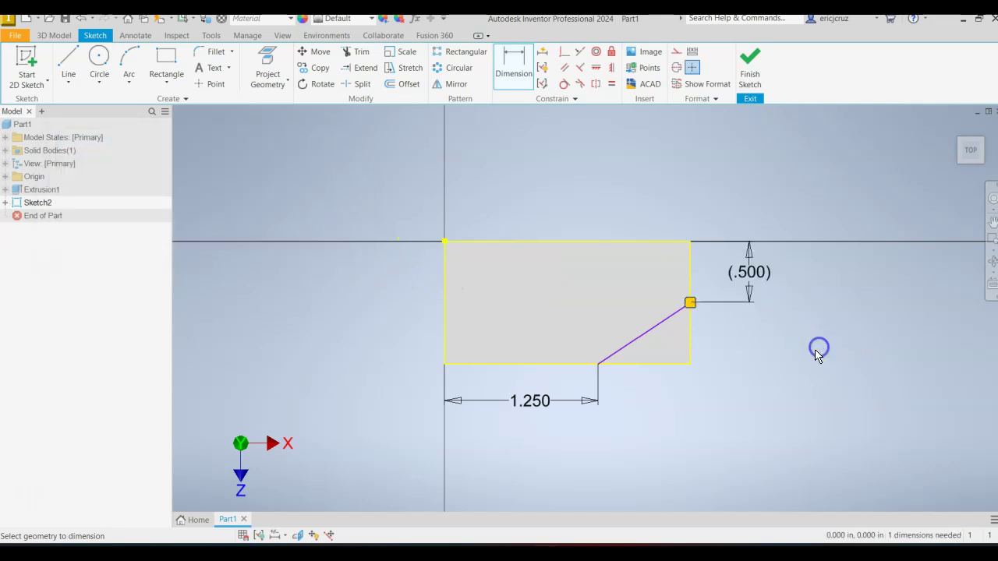
pyautogui.scroll(3, 757, 329)
pyautogui.moveTo(751, 328); pyautogui.dragTo(713, 290, button='middle')
pyautogui.scroll(-5, 691, 284)
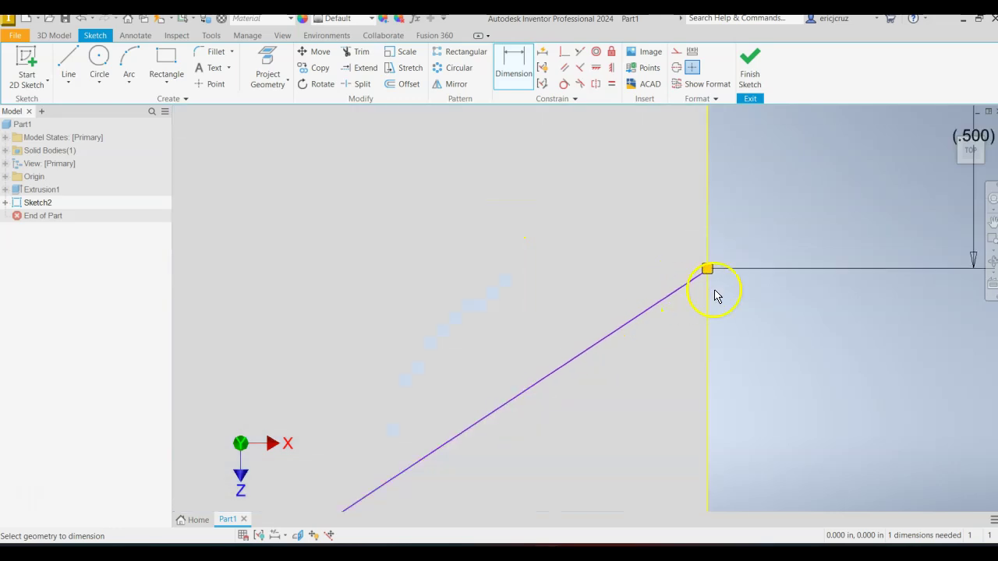
pyautogui.scroll(3, 764, 318)
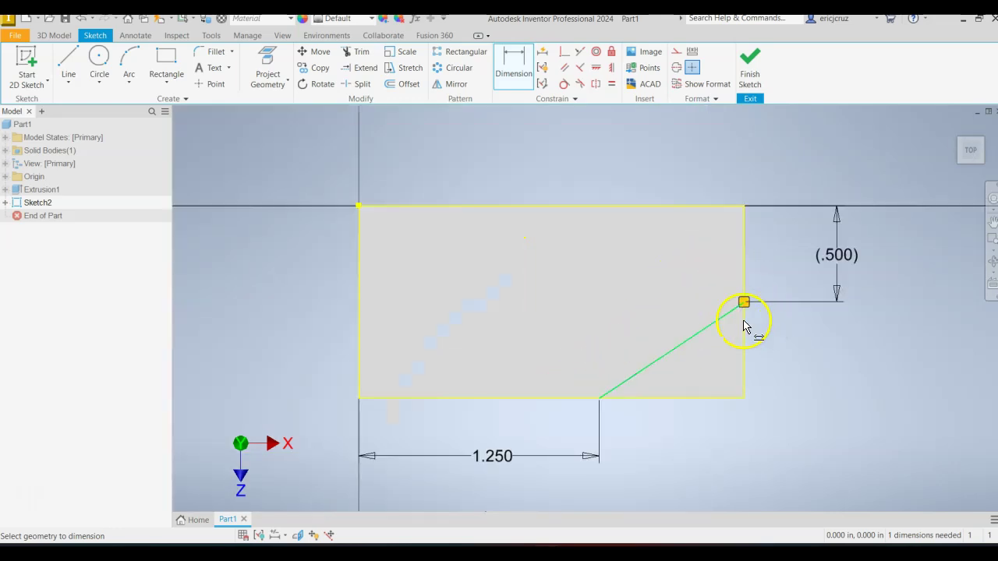
pyautogui.moveTo(849, 349); pyautogui.dragTo(775, 328, button='middle')
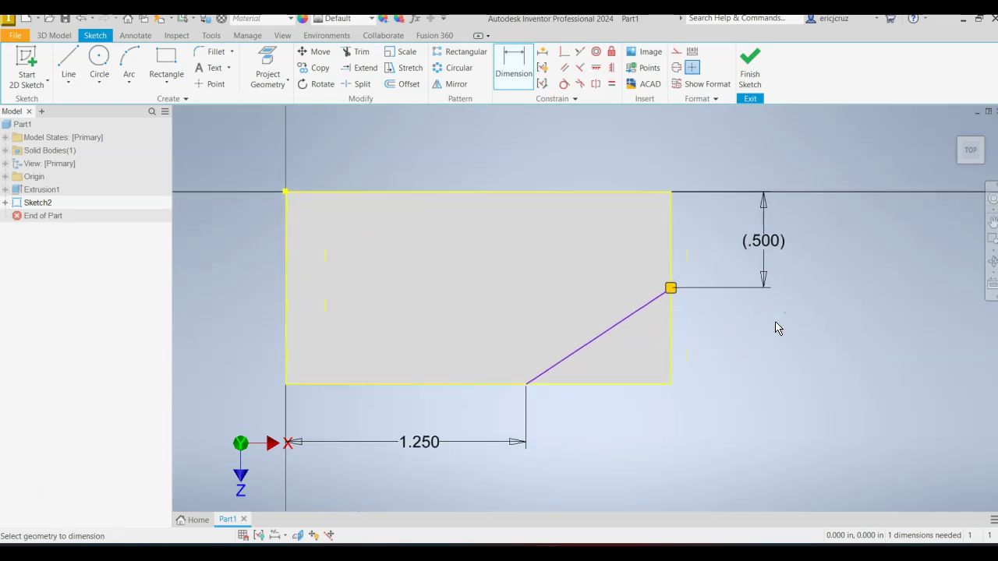
# Undo the slanted line's dimensions and trims, and pull its upper end down and closer to the face's right edge, still overhanging it
pyautogui.press('Escape')
pyautogui.hotkey('ctrl', 'z')
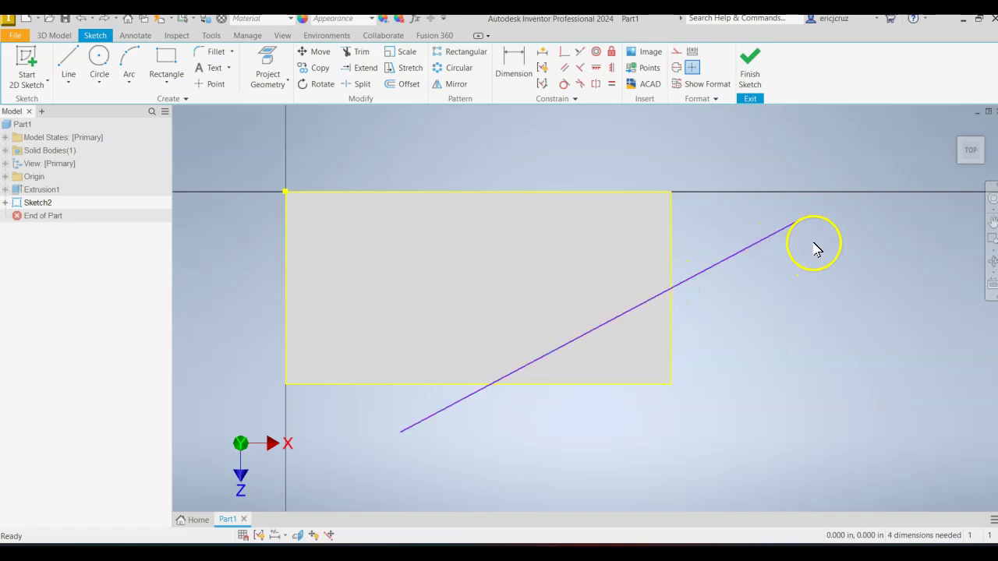
pyautogui.moveTo(807, 217); pyautogui.dragTo(712, 301)
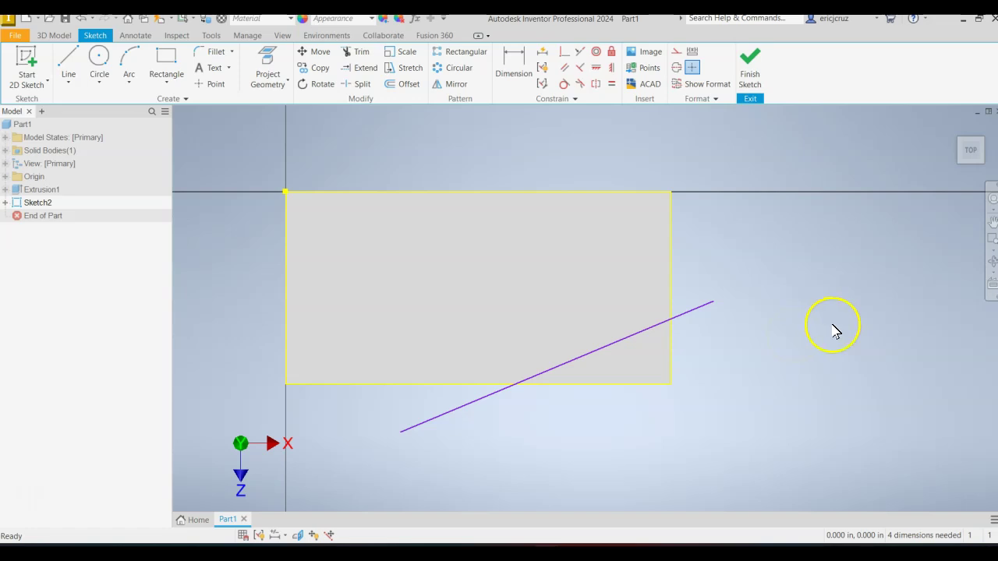
# Trim both overhanging ends of the slanted line to the projected face outline
pyautogui.click(363, 53)
pyautogui.click(666, 333)
pyautogui.click(425, 414)
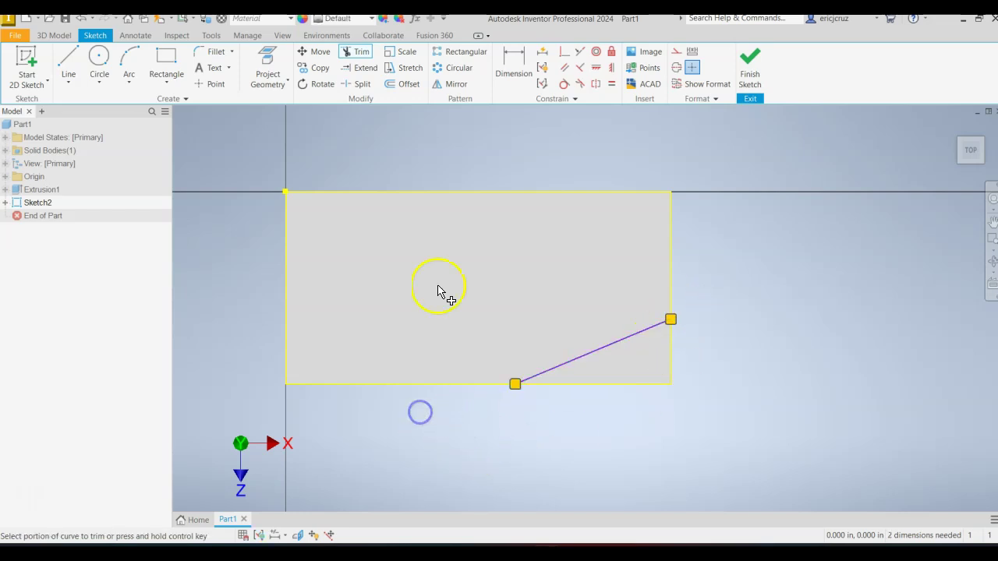
# Dimension the slanted line's lower endpoint 1.25 in from the left edge and its upper endpoint 0.5 in from the top edge, finishing the sketch
pyautogui.click(511, 69)
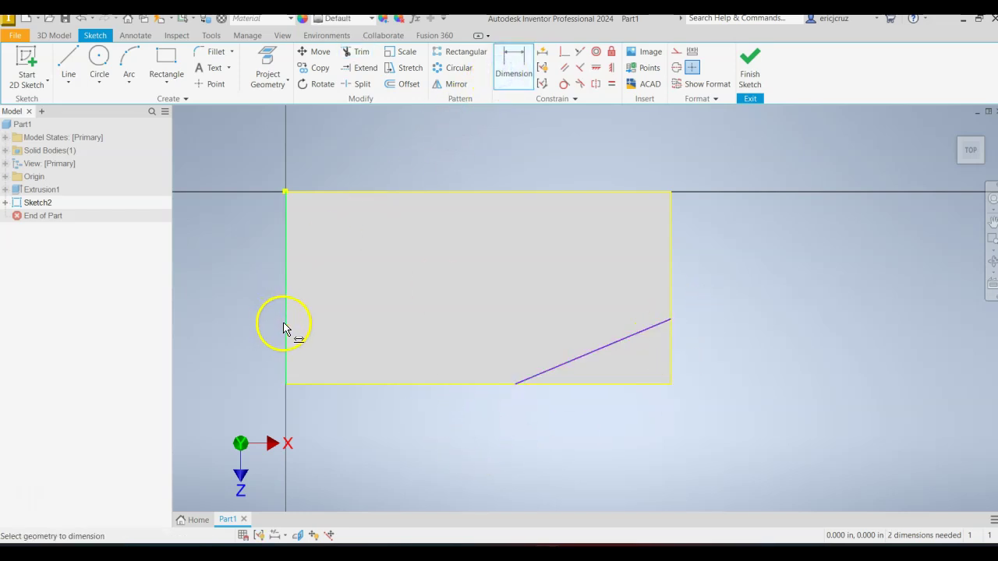
pyautogui.click(515, 384)
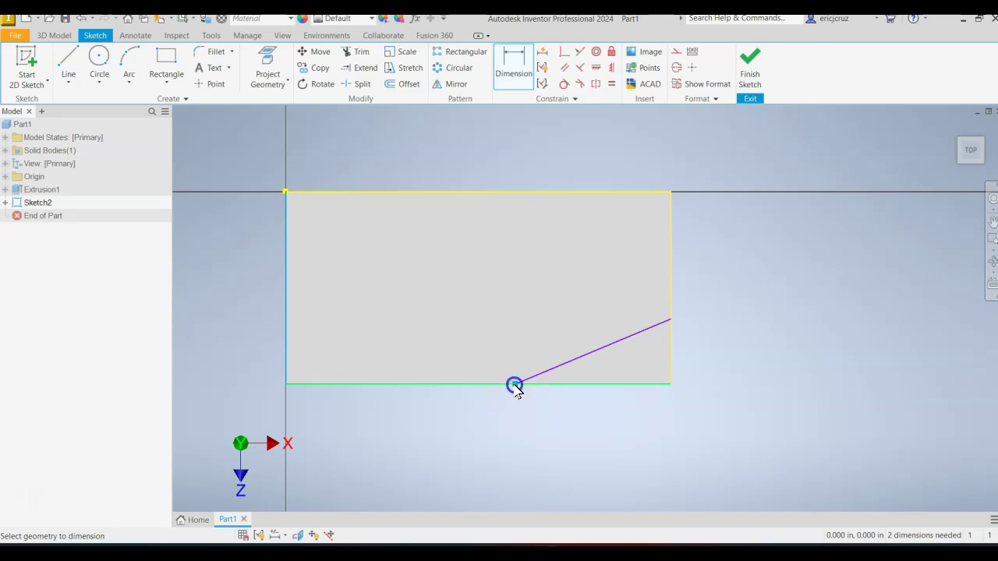
pyautogui.click(454, 427)
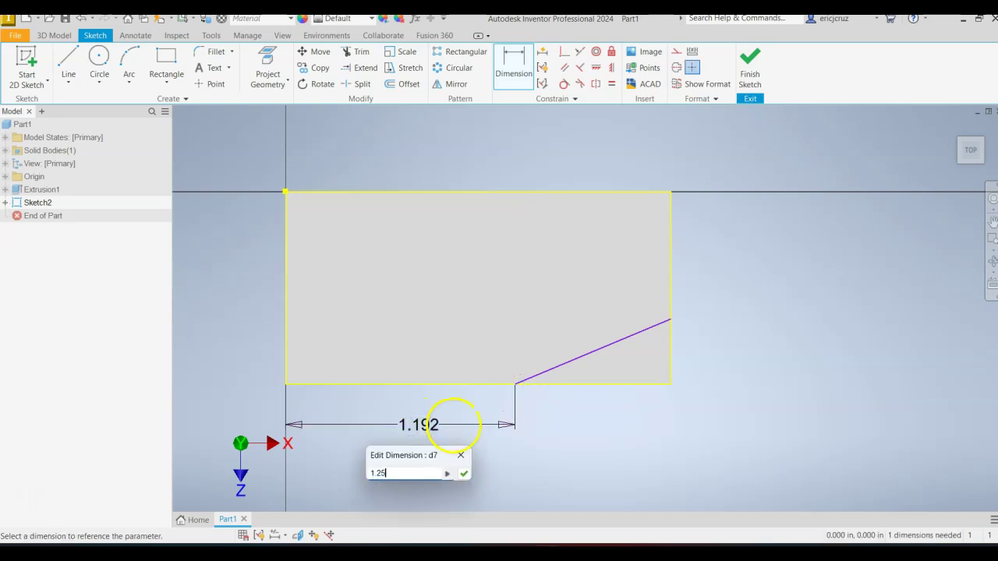
pyautogui.press('Return')
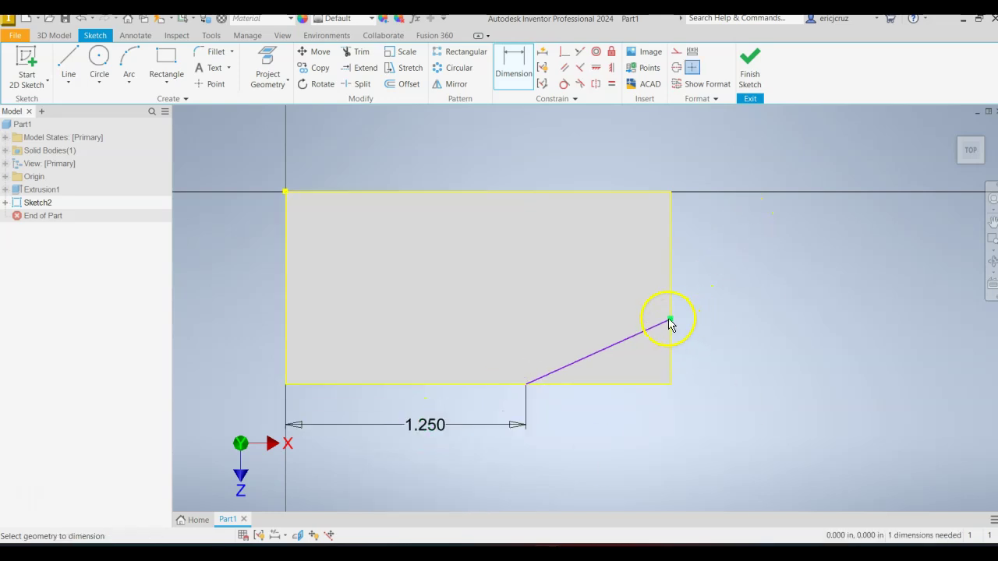
pyautogui.click(630, 192)
pyautogui.click(772, 243)
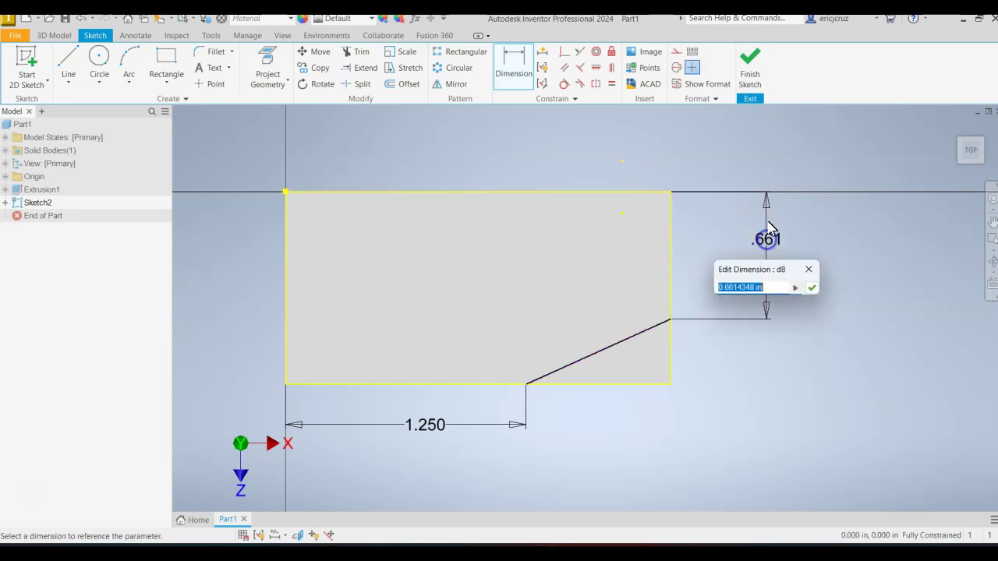
pyautogui.write('.5')
pyautogui.press('Return')
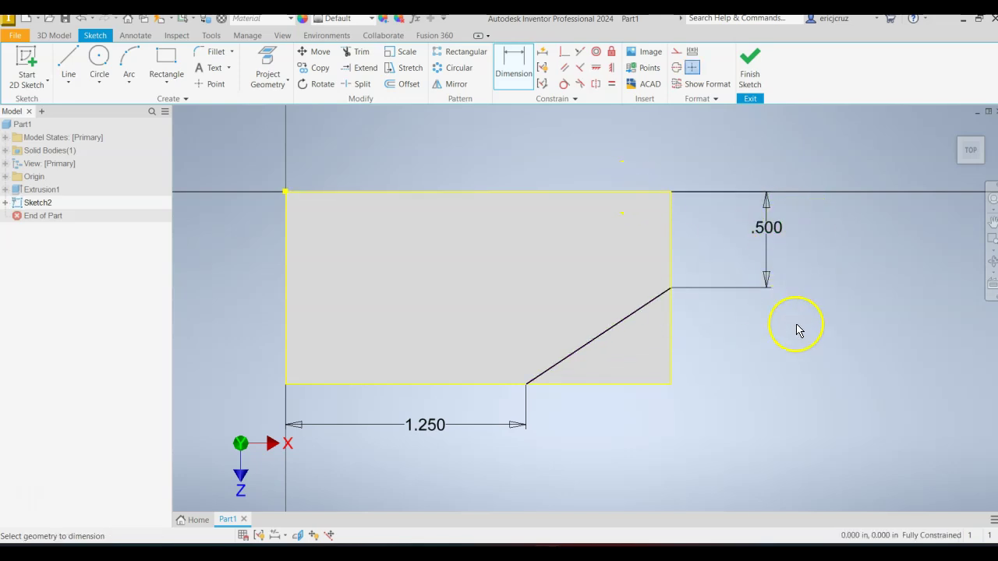
pyautogui.click(750, 66)
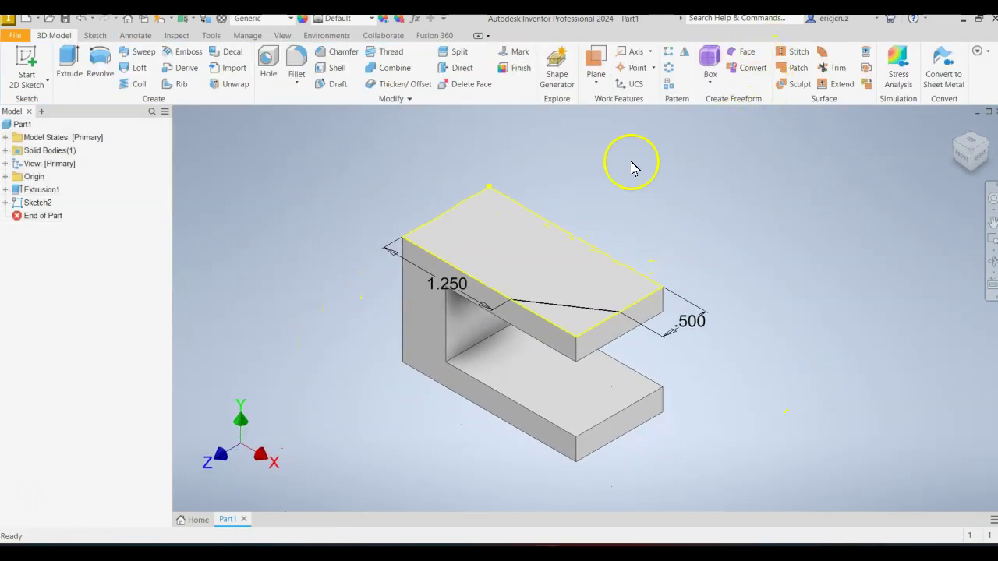
# Extrude the triangular corner profile as a cut through all, removing the corner from both arms of the bracket
pyautogui.click(72, 67)
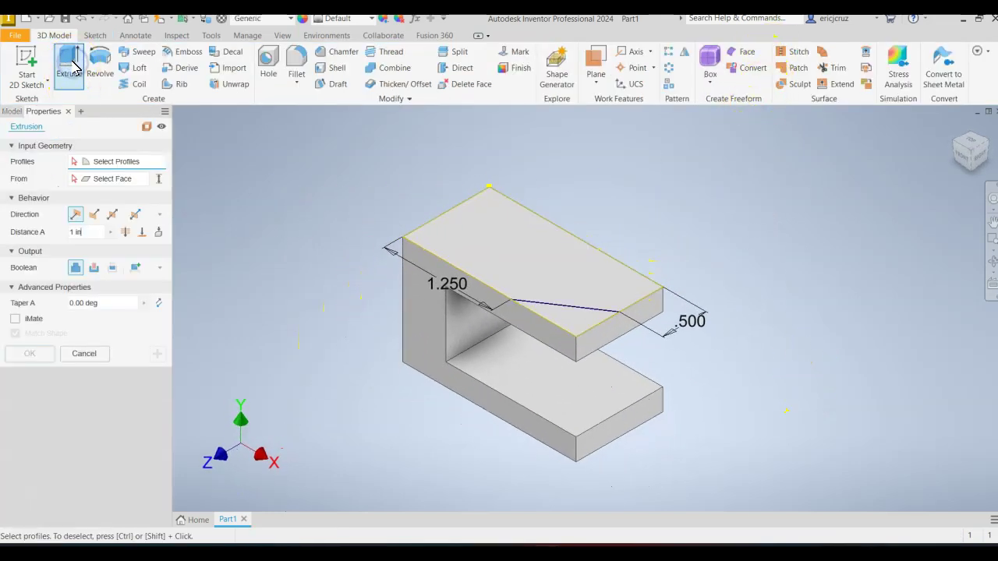
pyautogui.click(570, 327)
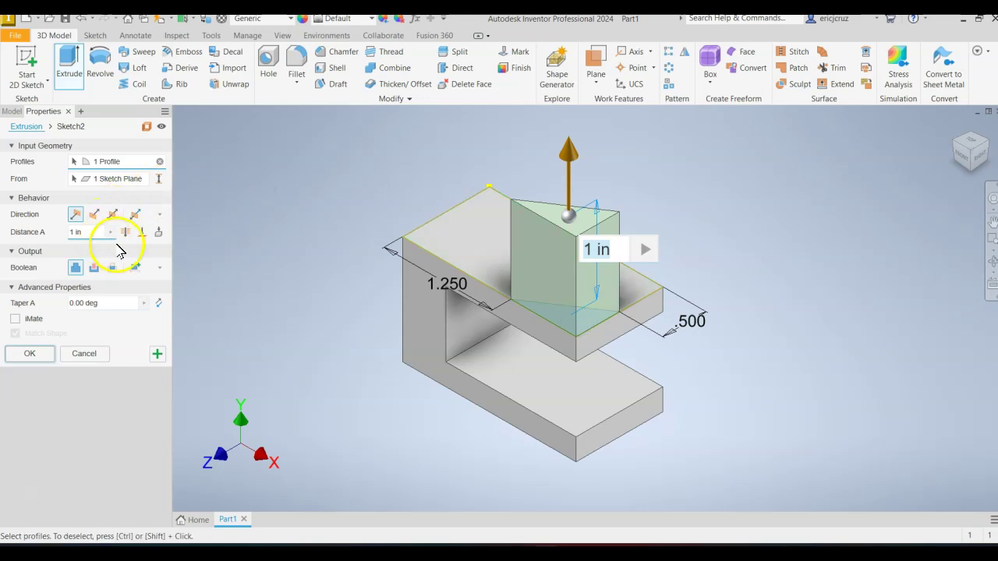
pyautogui.click(94, 268)
pyautogui.click(127, 229)
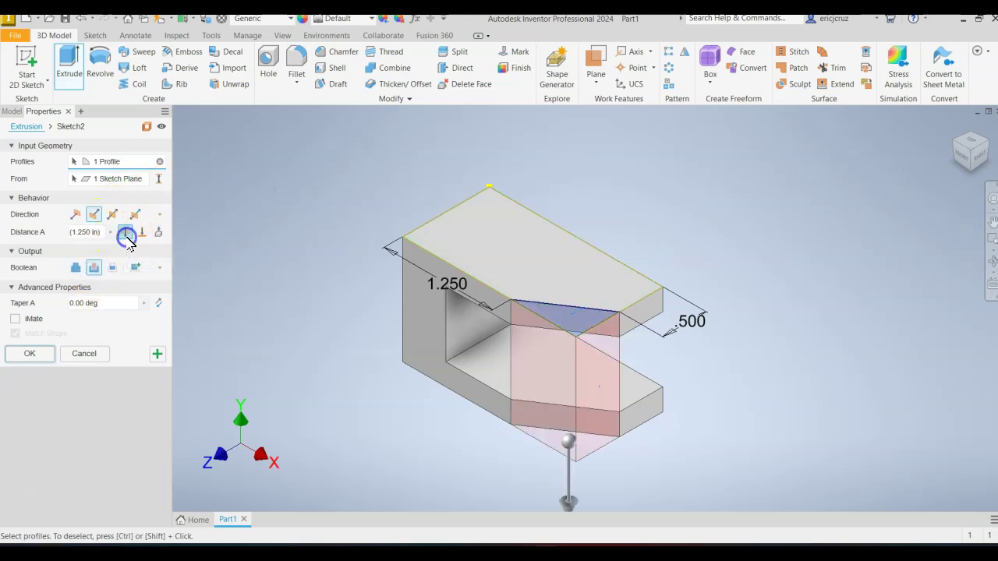
pyautogui.click(476, 192)
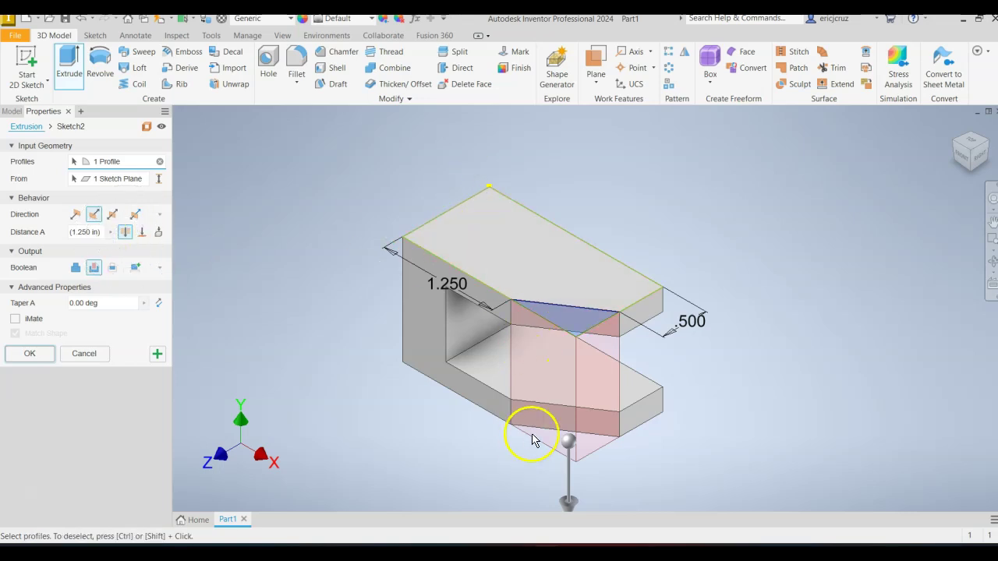
pyautogui.click(31, 355)
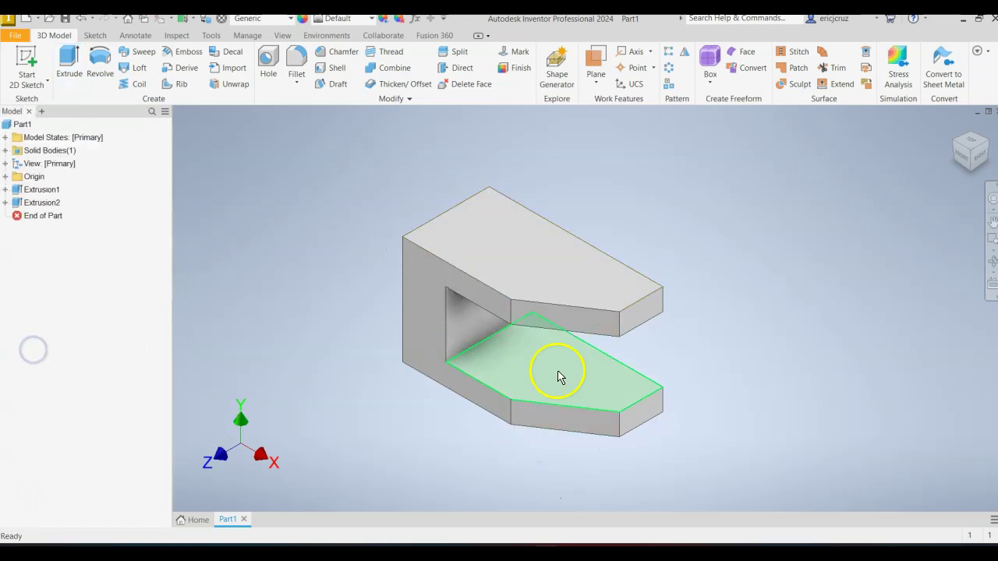
# Check the hole's size and location in the PROBLEM 1-10 drawing, and start a new sketch on the bracket's upper face in Inventor
pyautogui.click(604, 551)
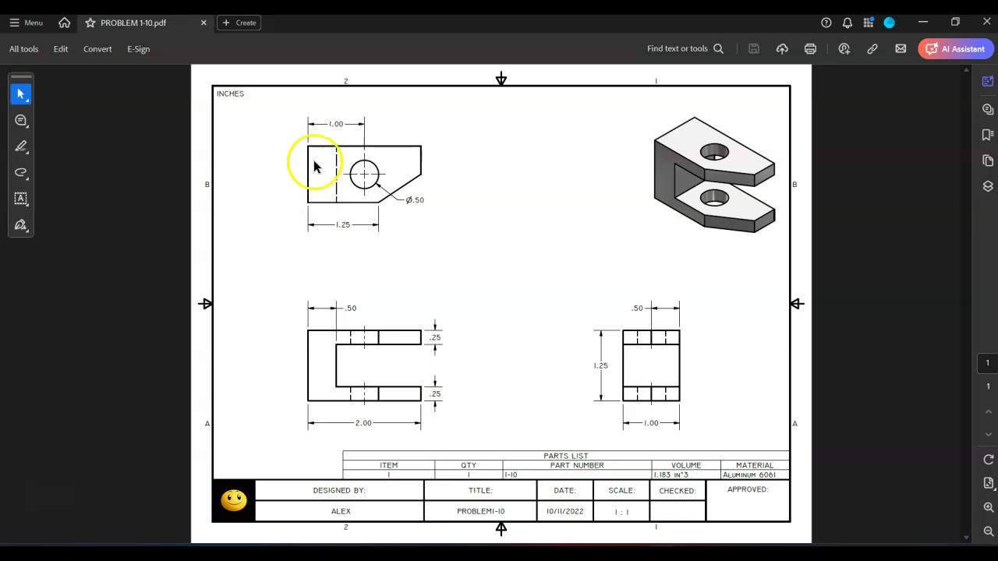
pyautogui.hotkey('alt', 'Tab')
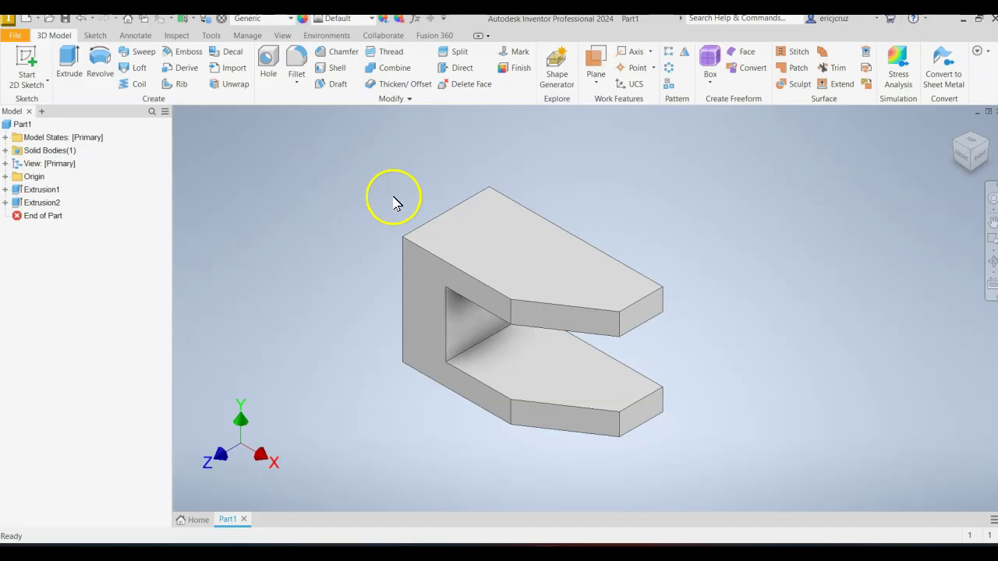
pyautogui.rightClick(526, 266)
pyautogui.click(535, 292)
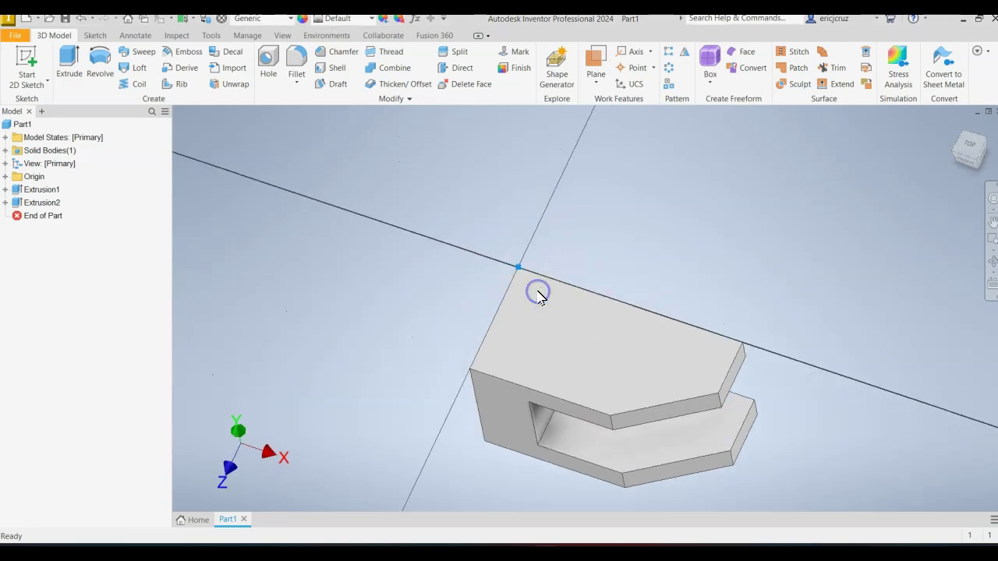
# Sketch a center-point circle with a 0.5 in diameter near the middle of the upper face, using diameter input
pyautogui.click(96, 60)
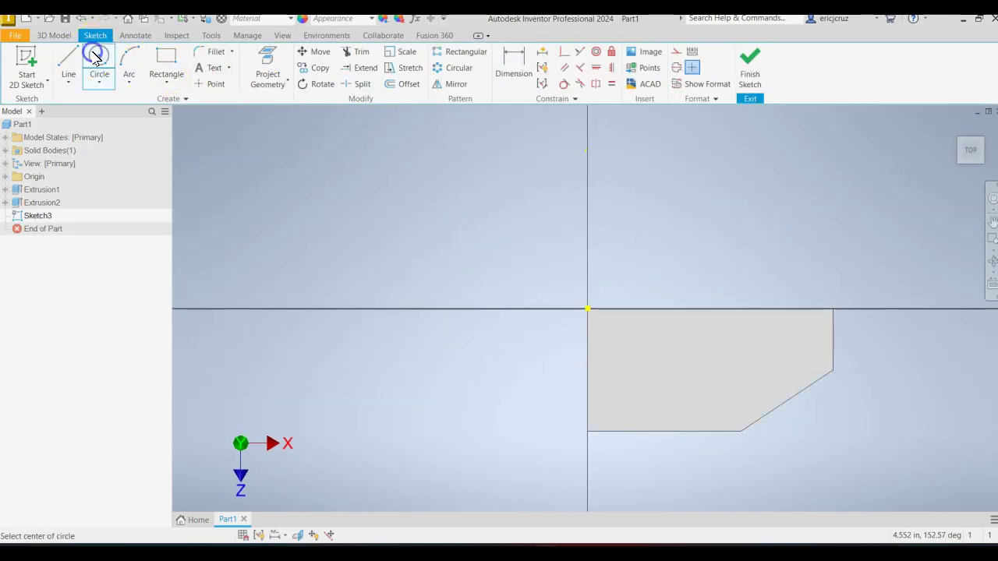
pyautogui.click(696, 361)
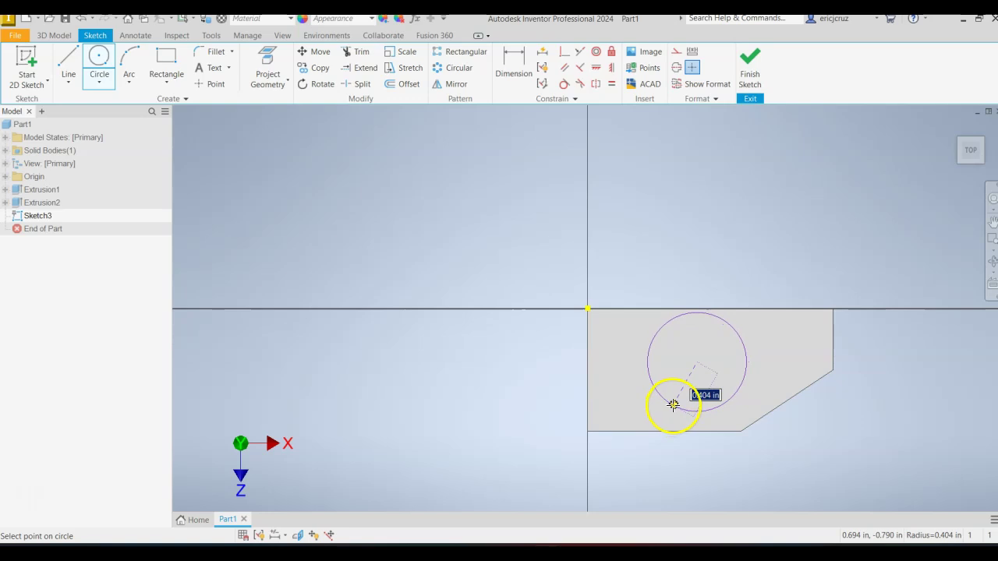
pyautogui.rightClick(683, 382)
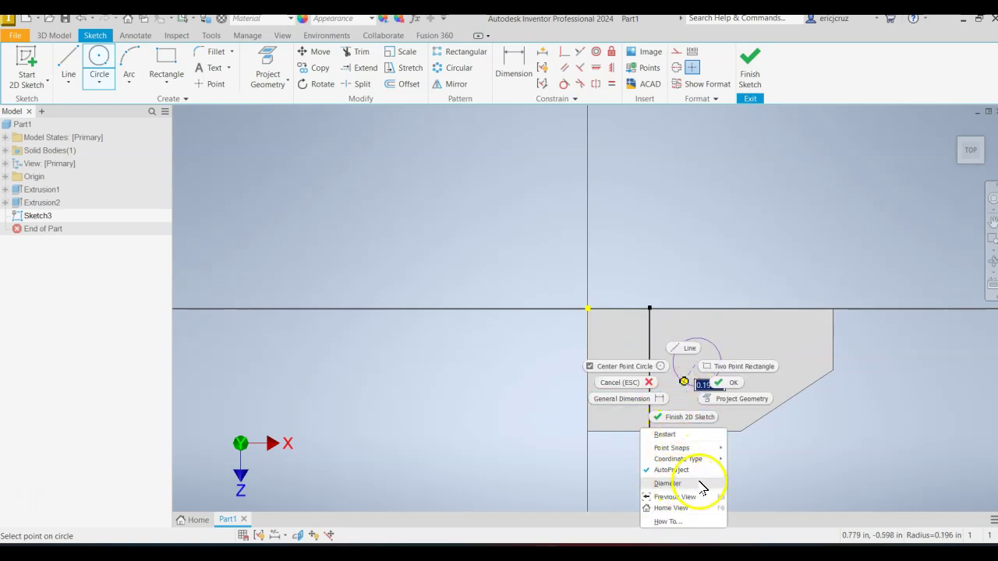
pyautogui.click(675, 484)
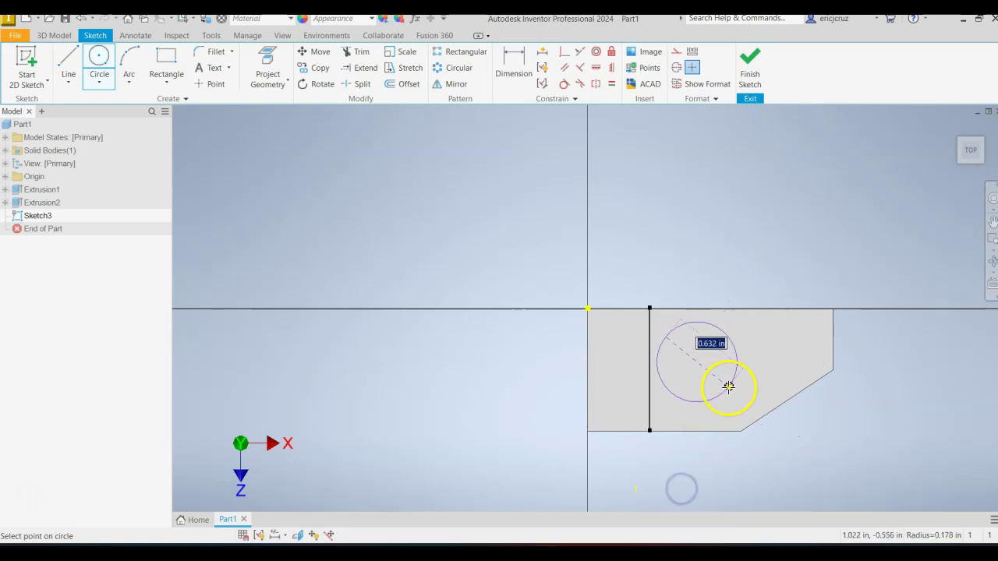
pyautogui.write('.5')
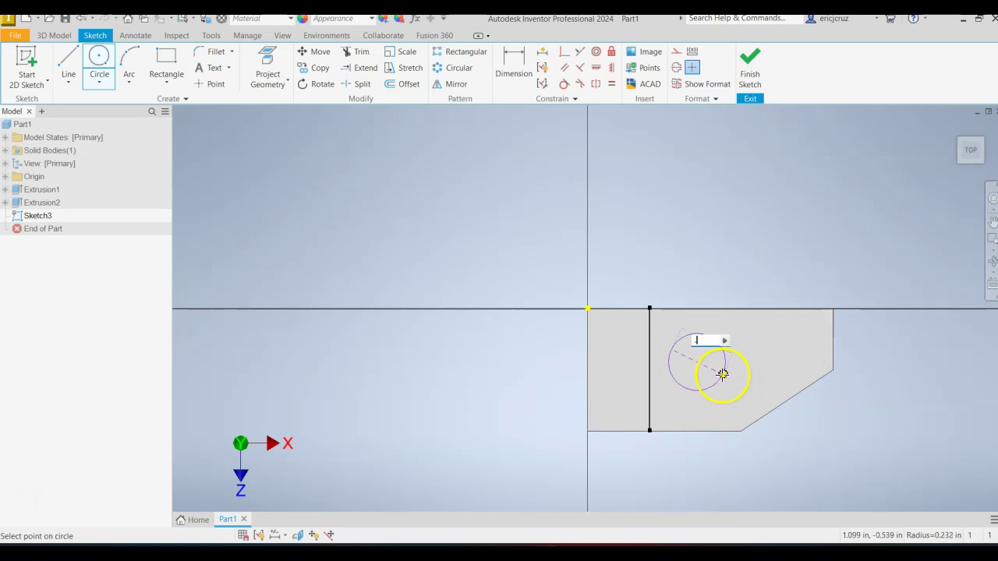
pyautogui.press('Return')
# Dimension the circle's center 1 in from the face's left edge
pyautogui.click(513, 58)
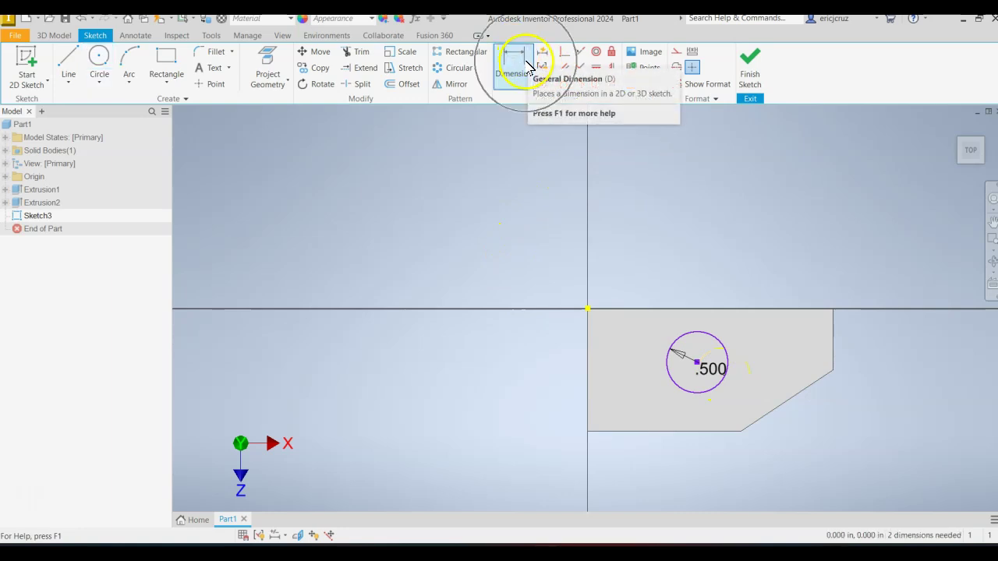
pyautogui.click(589, 328)
pyautogui.click(696, 361)
pyautogui.click(664, 255)
pyautogui.write('1')
pyautogui.press('Return')
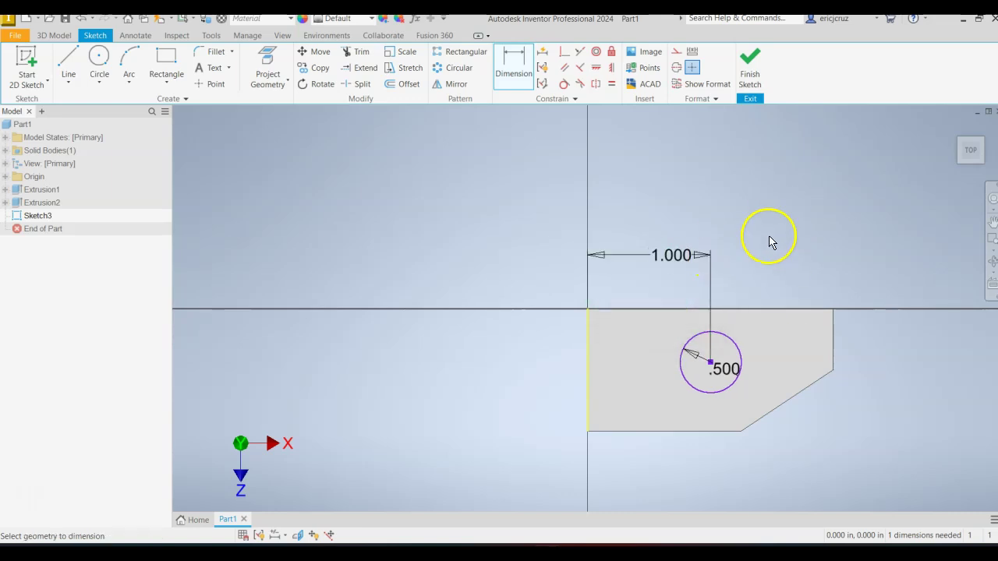
# Dimension the circle's center 0.5 in from the face's long straight back edge and finish the sketch
pyautogui.click(770, 312)
pyautogui.click(739, 355)
pyautogui.click(855, 335)
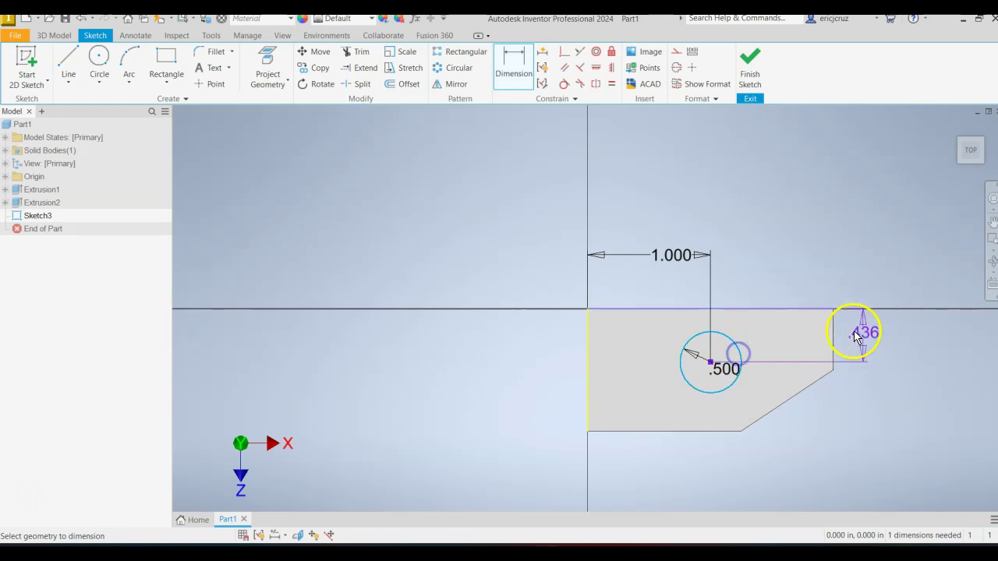
pyautogui.click(888, 336)
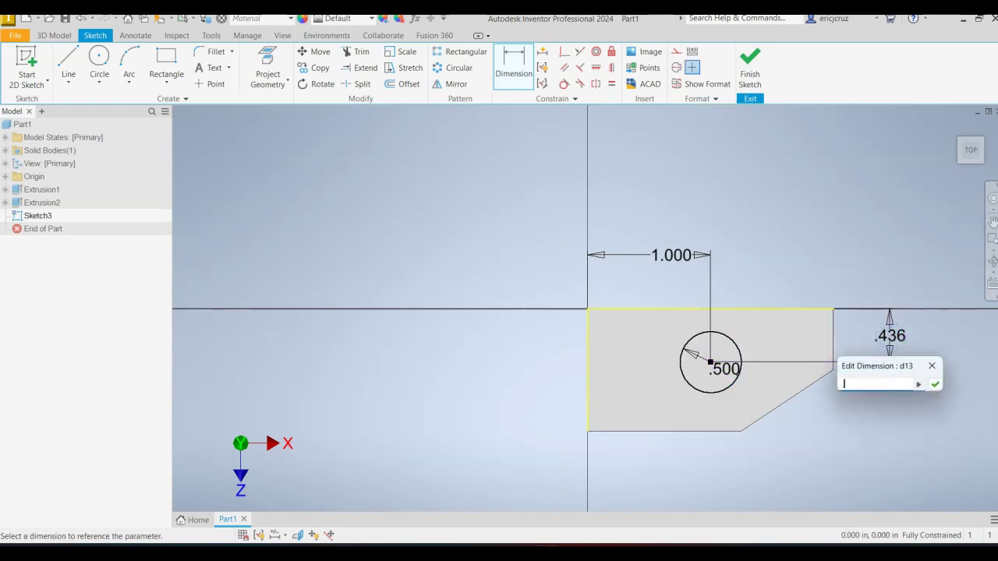
pyautogui.write('.5')
pyautogui.press('Return')
pyautogui.click(750, 62)
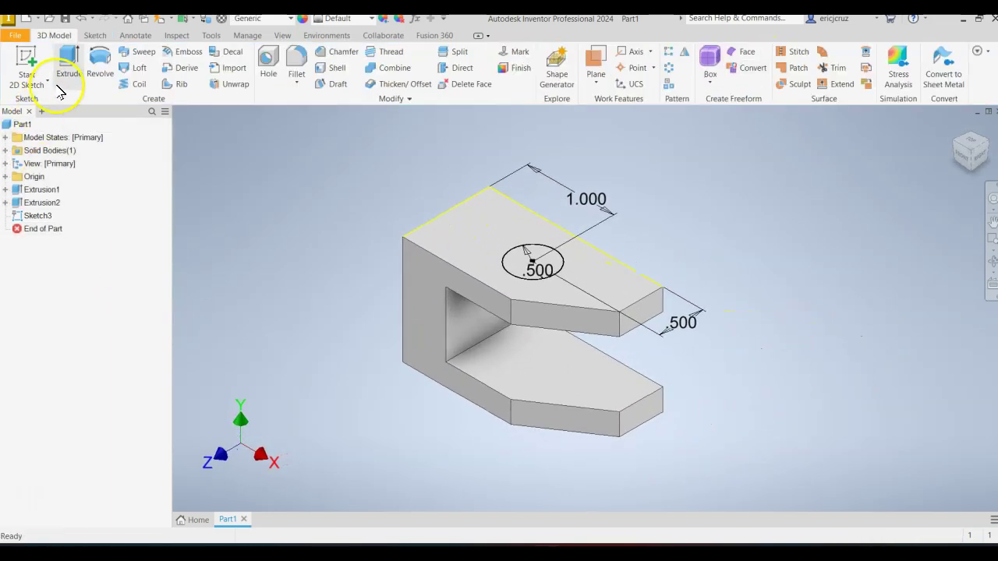
# Extrude the circle downward as a cut through all, making the hole in both arms of the bracket
pyautogui.click(68, 64)
pyautogui.click(93, 267)
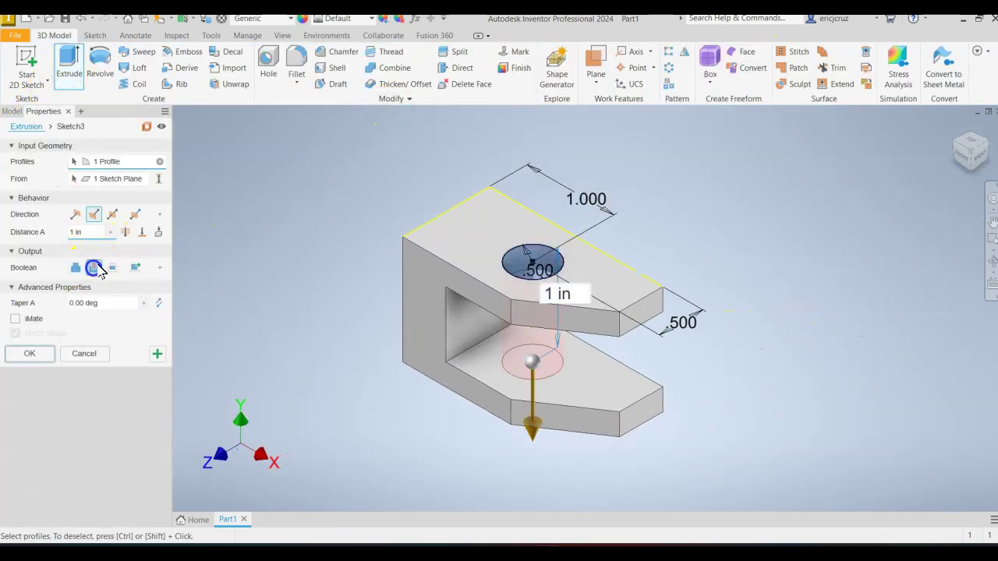
pyautogui.click(125, 232)
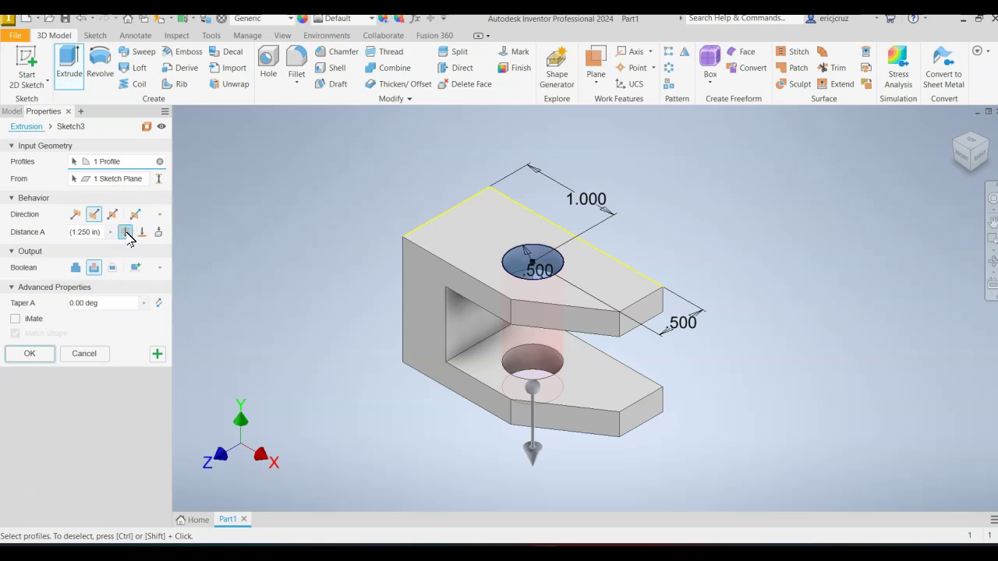
pyautogui.click(43, 355)
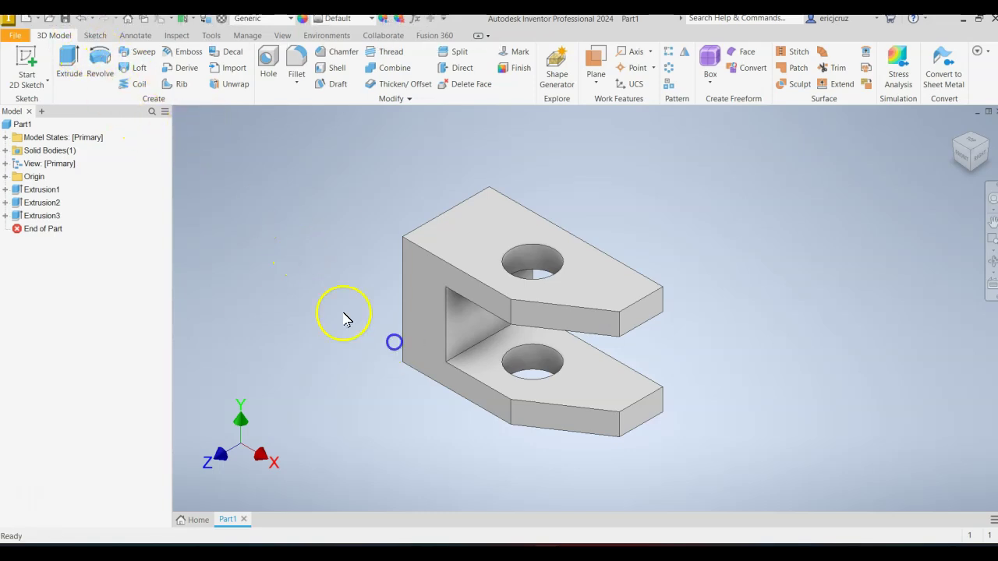
# Save the part as Problem 1-10 ec in the Models folder and assign it the Aluminum 6061 material
pyautogui.click(66, 20)
pyautogui.write('Pr')
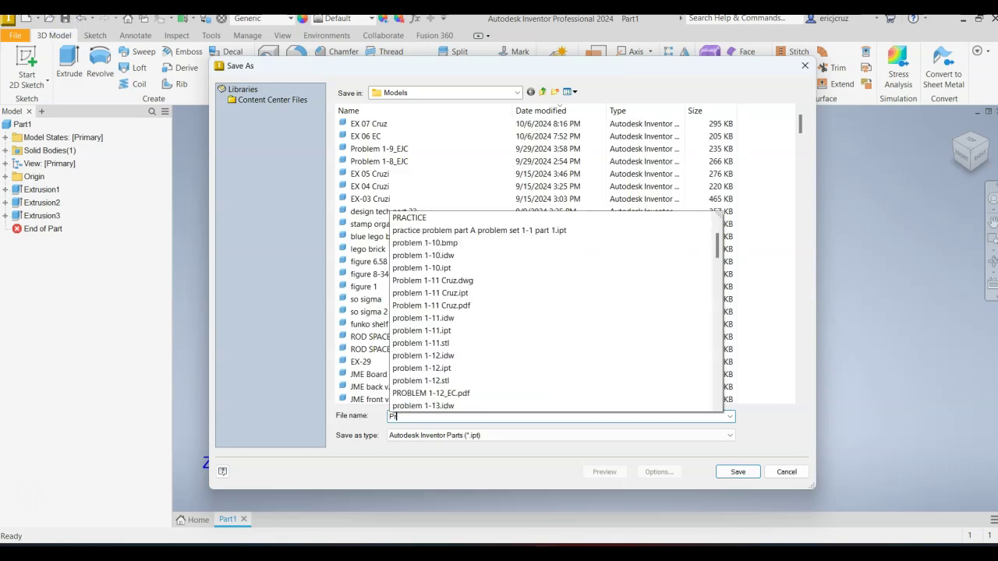
pyautogui.write('oblem 1-10 ec')
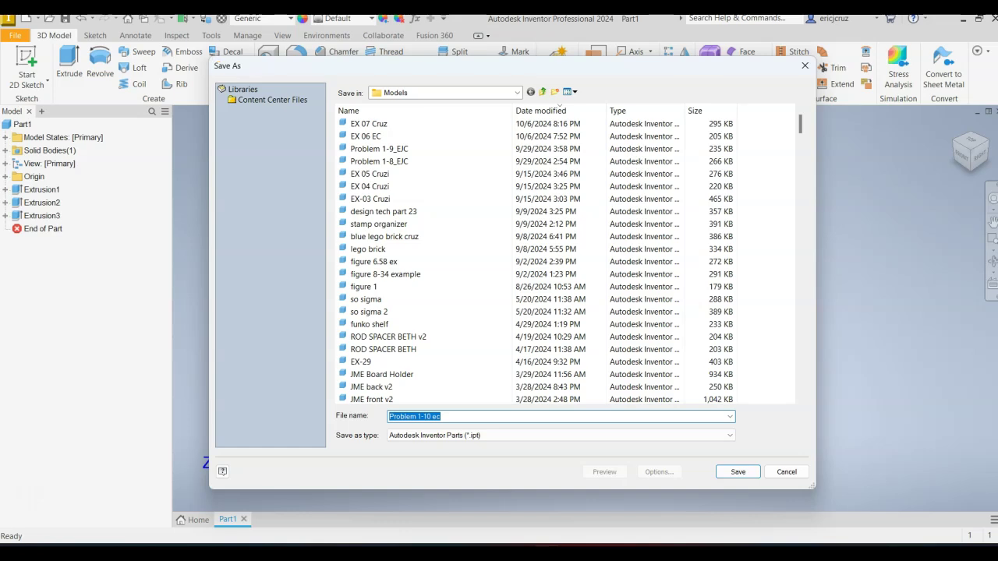
pyautogui.press('Return')
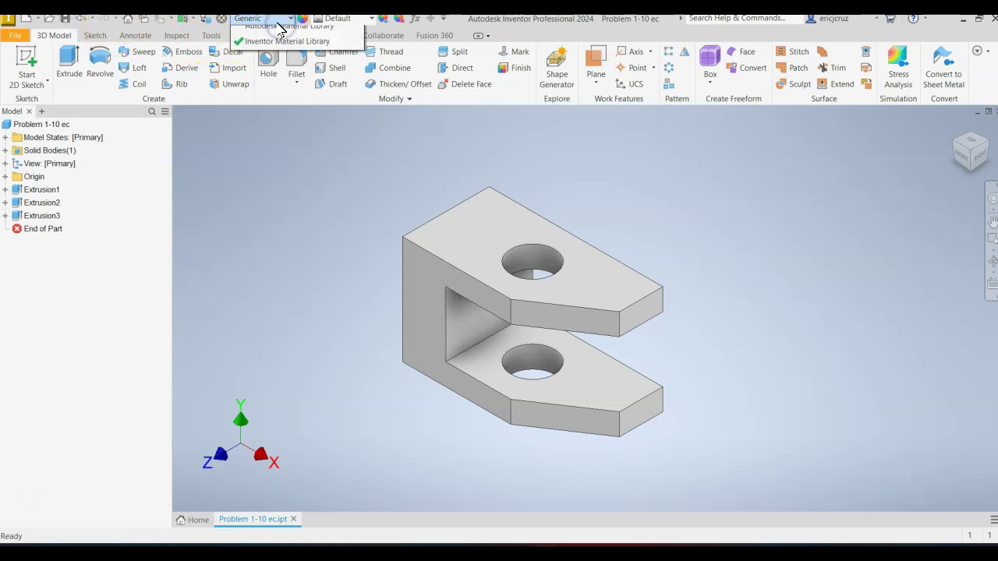
pyautogui.click(277, 20)
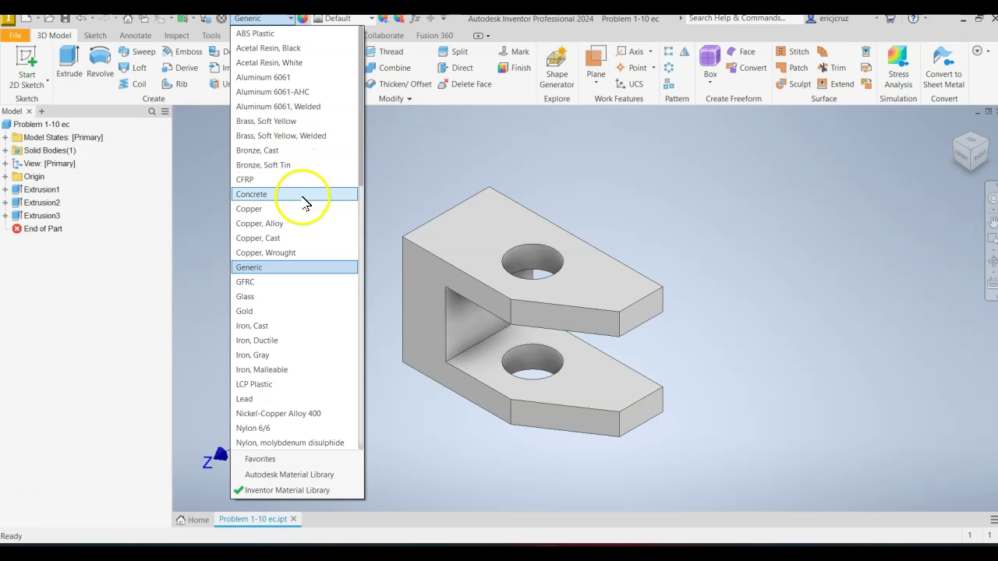
pyautogui.click(285, 78)
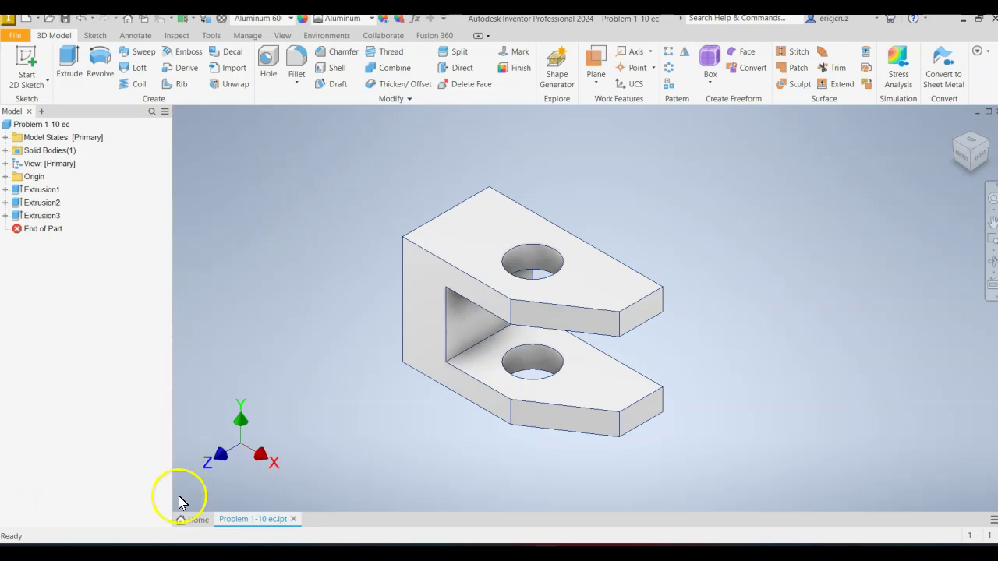
# Open the recent drawing Custom Technical Drawing Template for Students.dwg
pyautogui.click(190, 520)
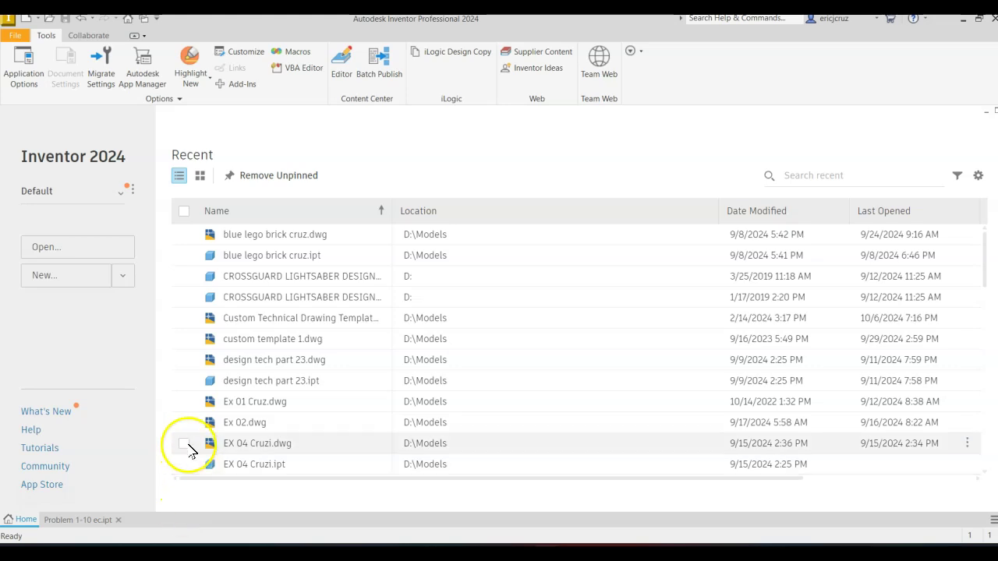
pyautogui.click(355, 319)
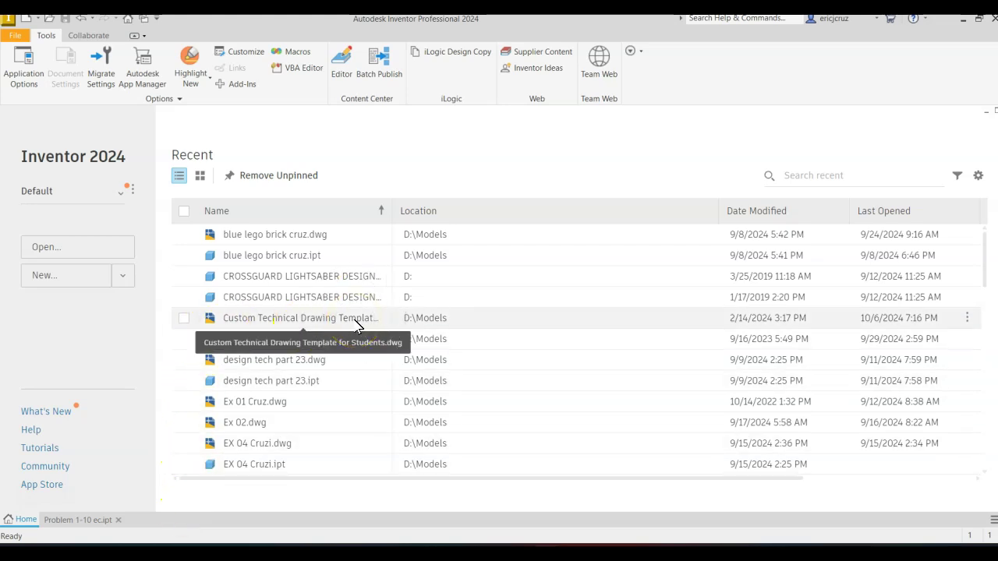
pyautogui.doubleClick(356, 321)
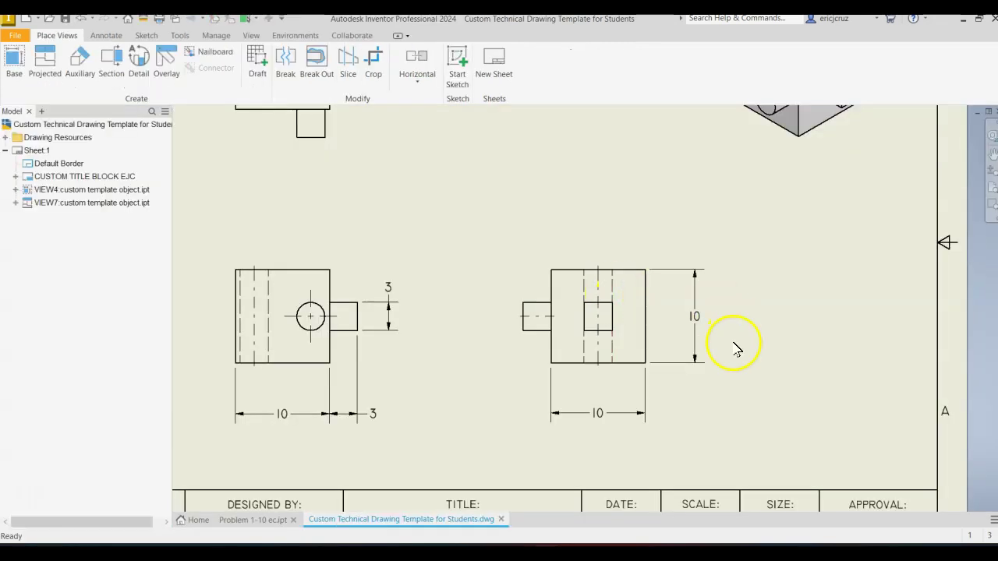
# Delete all the existing template object views and their dependent views from the sheet, keeping the border and title block
pyautogui.scroll(-3, 736, 349)
pyautogui.moveTo(753, 316)
pyautogui.mouseDown(button='middle')
pyautogui.moveTo(597, 356)
pyautogui.moveTo(663, 325)
pyautogui.moveTo(649, 340)
pyautogui.mouseUp(button='middle')
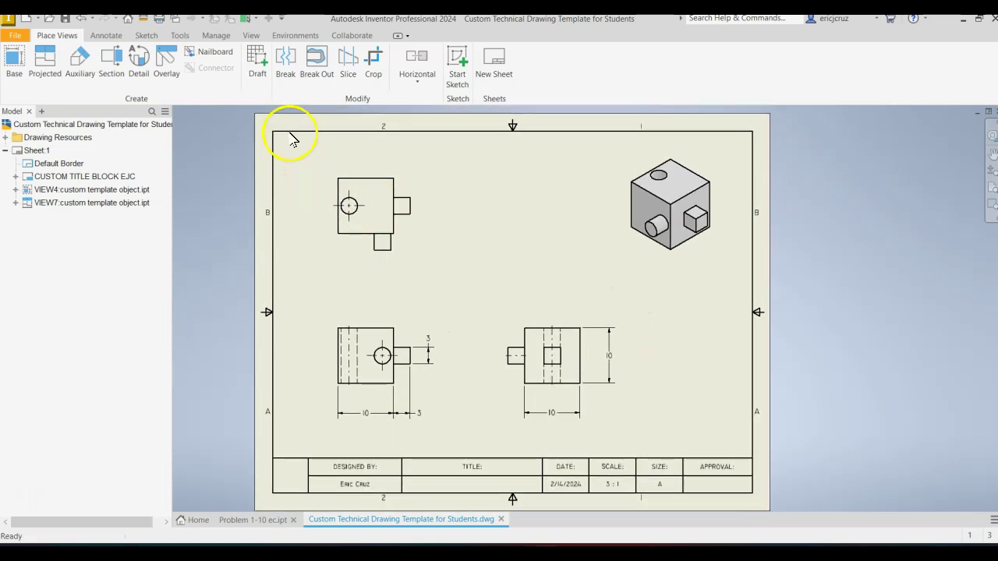
pyautogui.moveTo(291, 142)
pyautogui.mouseDown()
pyautogui.moveTo(668, 396)
pyautogui.moveTo(714, 452)
pyautogui.moveTo(732, 446)
pyautogui.mouseUp()
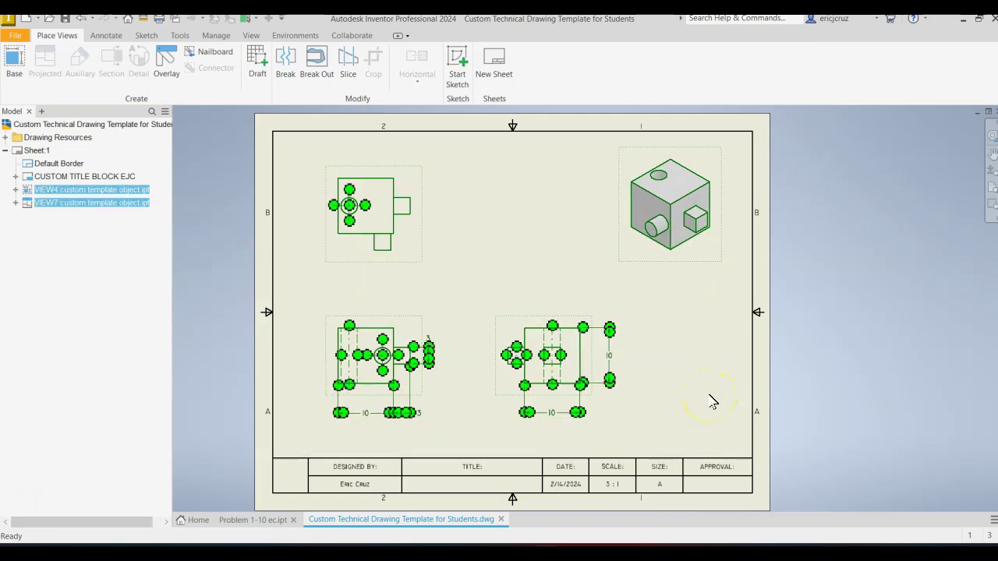
pyautogui.press('Delete')
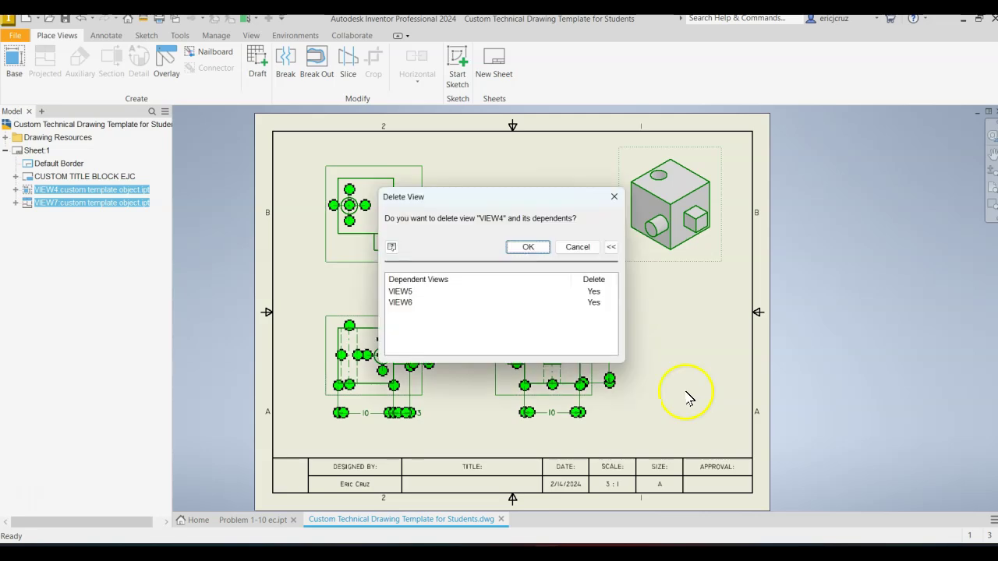
pyautogui.click(539, 247)
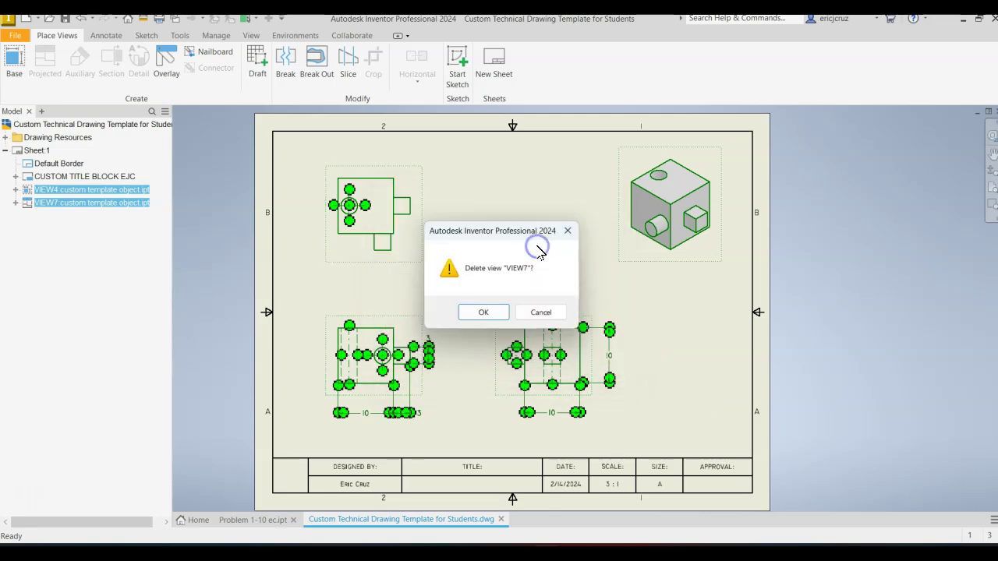
pyautogui.click(484, 311)
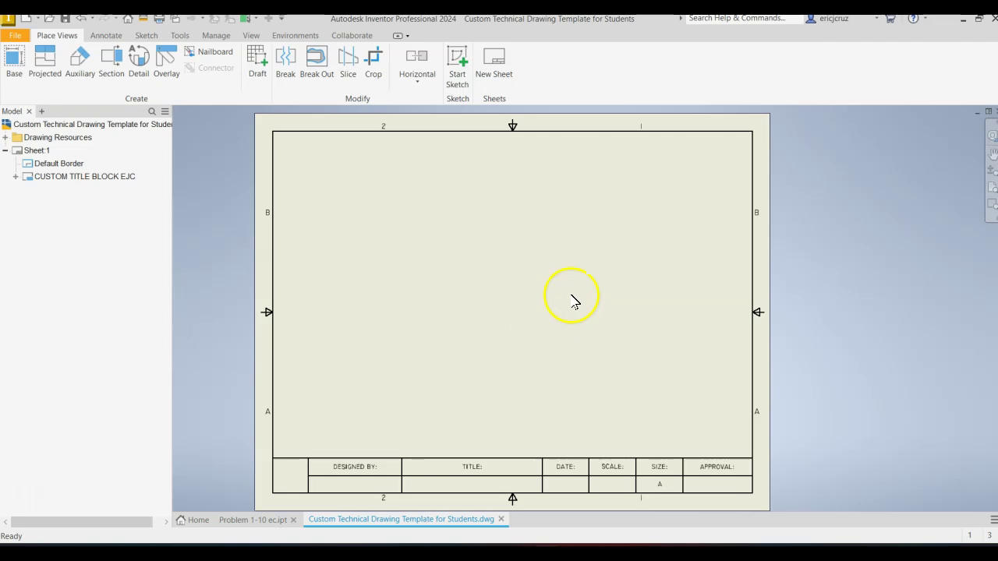
# Place a 1:1 front base view of Problem 1-10 ec.ipt with projected top, right-side and isometric views
pyautogui.click(15, 70)
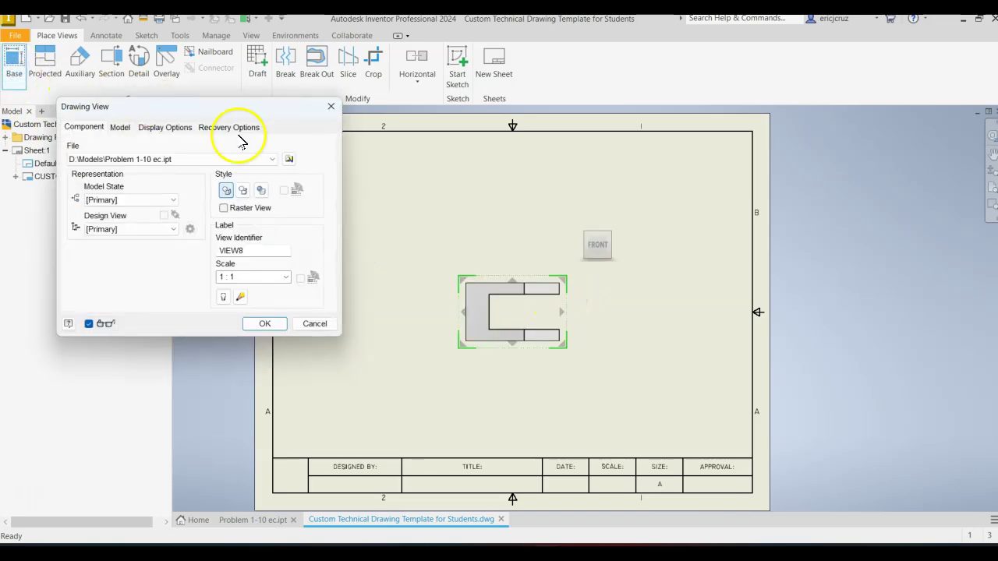
pyautogui.moveTo(495, 328)
pyautogui.mouseDown()
pyautogui.moveTo(466, 359)
pyautogui.moveTo(372, 379)
pyautogui.moveTo(370, 397)
pyautogui.moveTo(386, 378)
pyautogui.moveTo(364, 361)
pyautogui.moveTo(385, 361)
pyautogui.mouseUp()
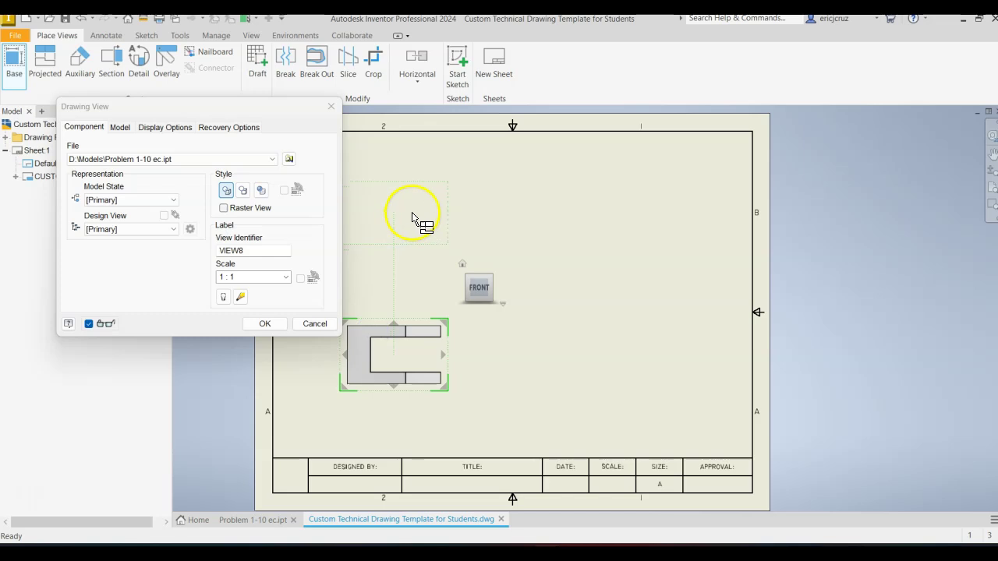
pyautogui.click(398, 226)
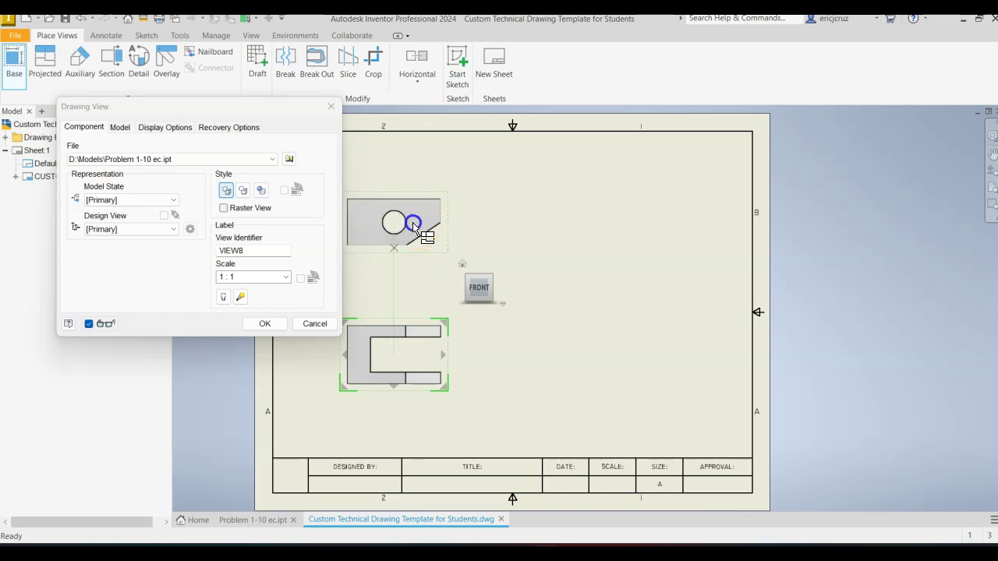
pyautogui.click(523, 360)
pyautogui.click(678, 200)
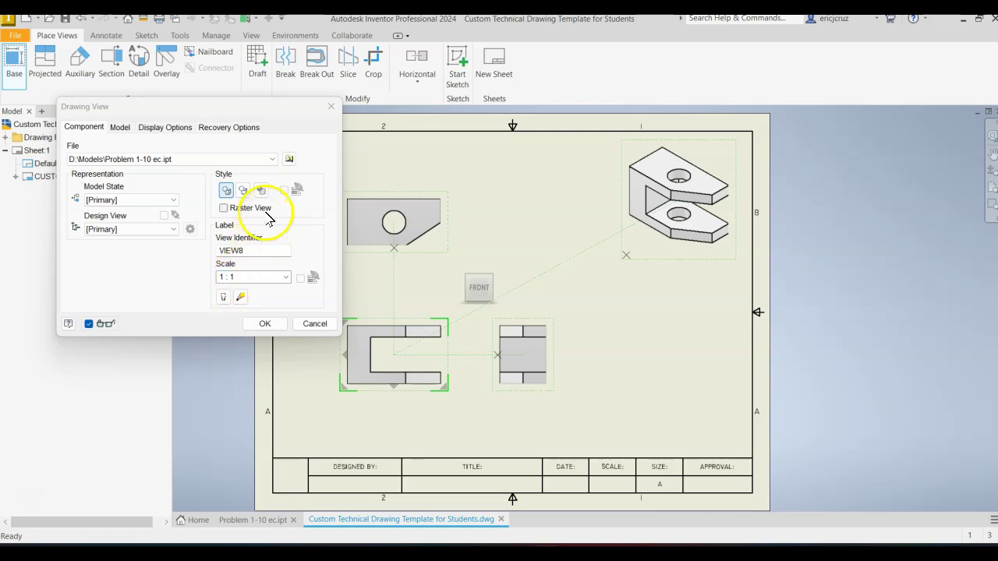
pyautogui.click(264, 323)
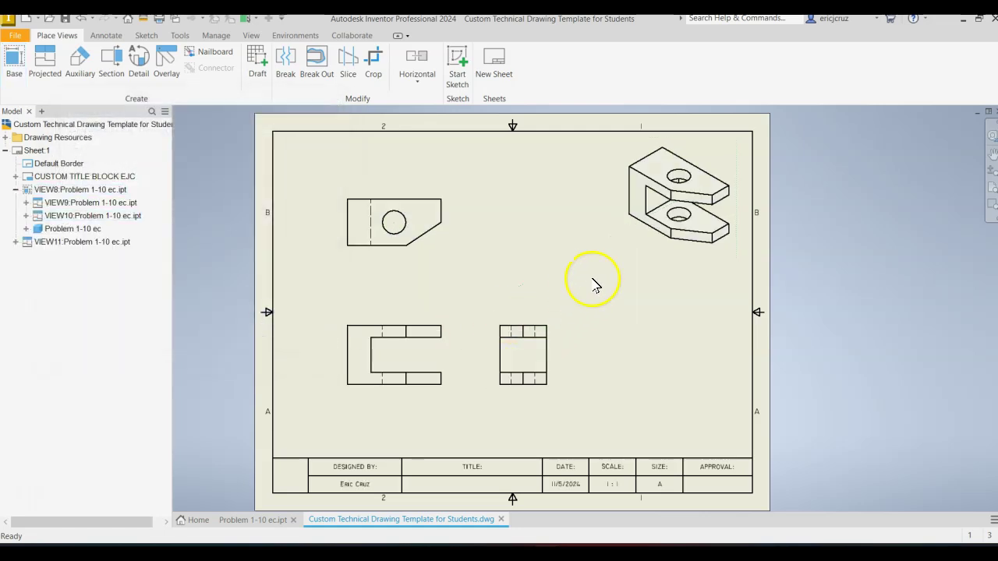
# Set the isometric view's style to shaded and move the view slightly lower on the sheet
pyautogui.doubleClick(634, 254)
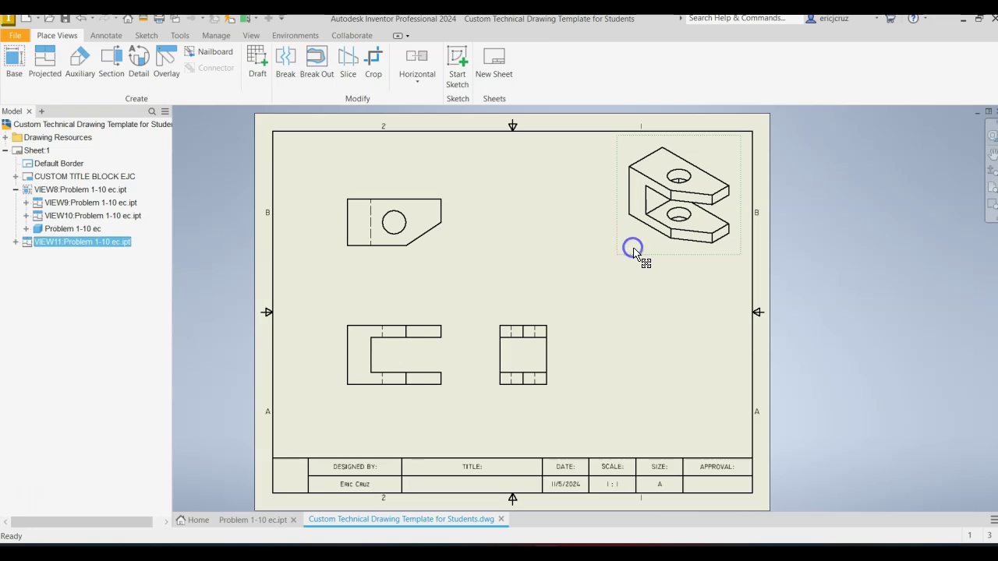
pyautogui.click(261, 192)
pyautogui.click(264, 324)
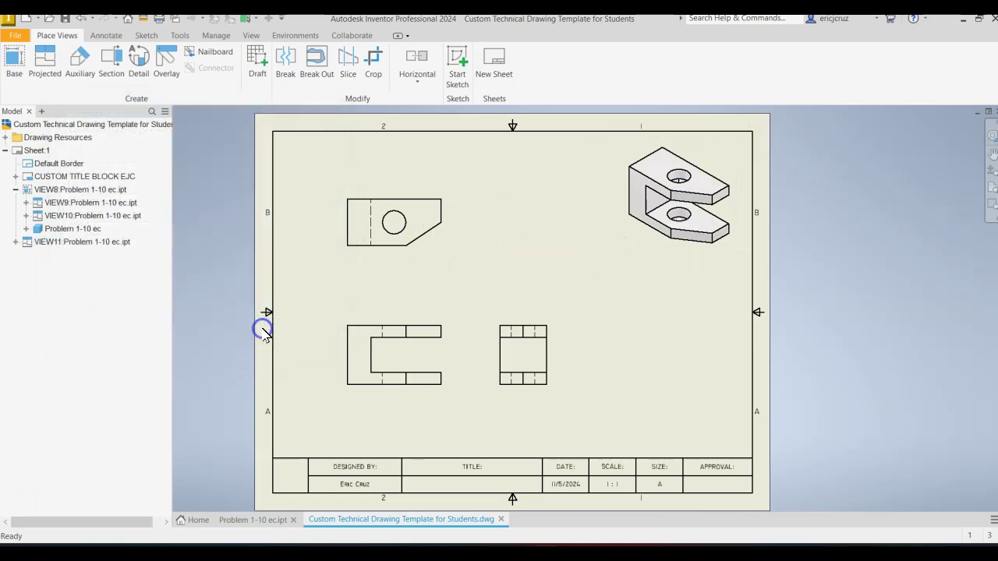
pyautogui.moveTo(646, 256); pyautogui.dragTo(643, 268)
pyautogui.click(648, 304)
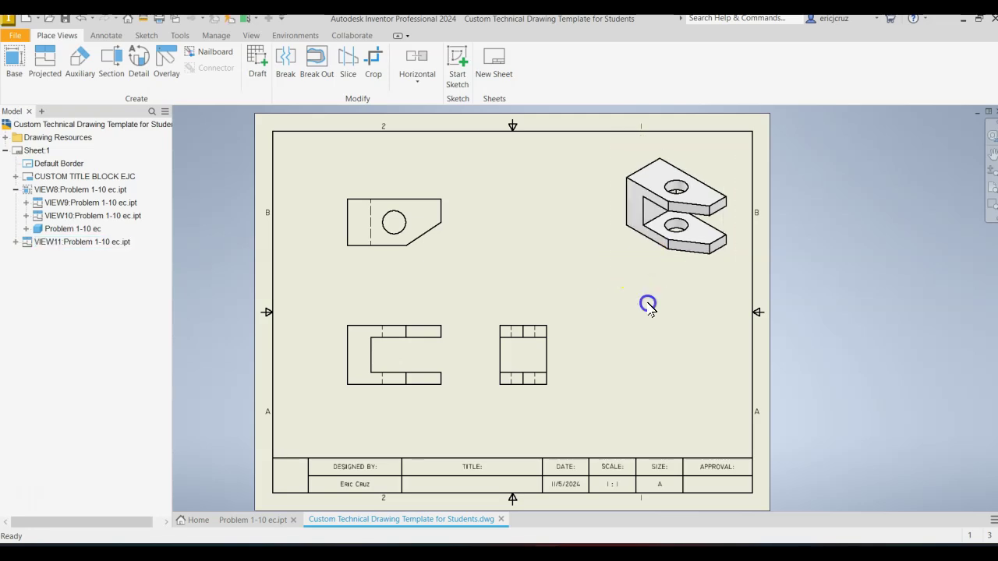
# Set the drawing's active standard to Default Standard (ANSI) in the document settings and apply it
pyautogui.click(182, 36)
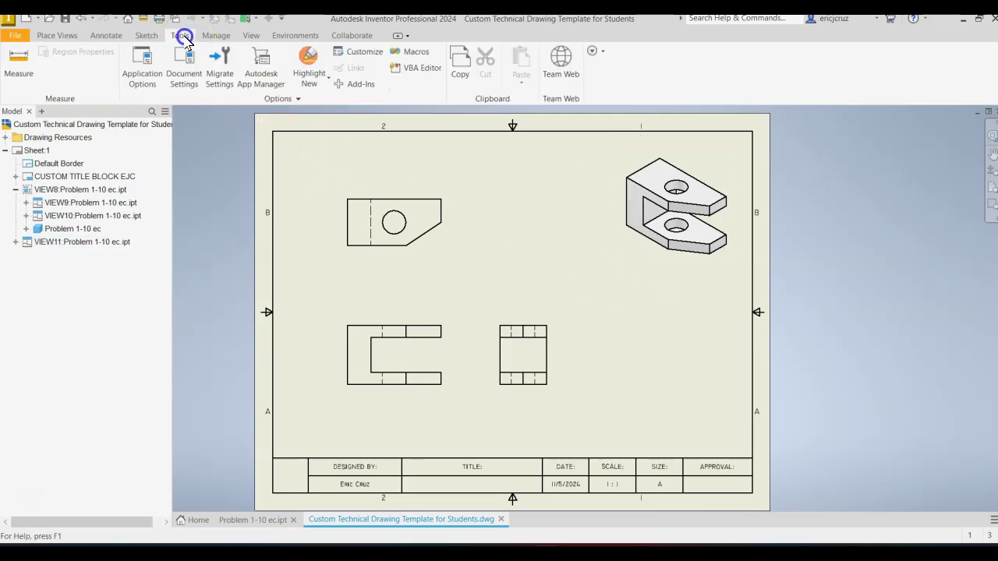
pyautogui.click(184, 60)
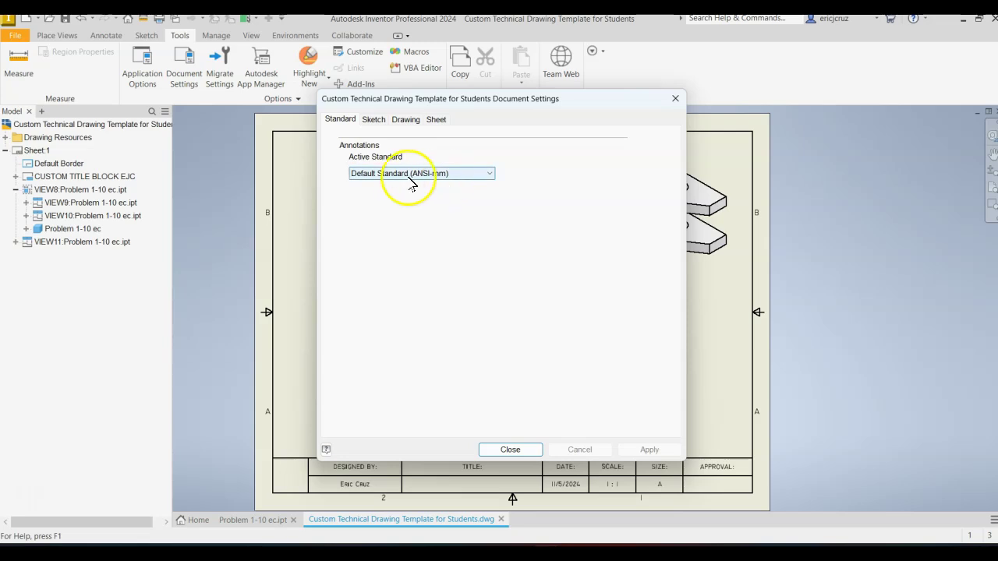
pyautogui.click(408, 173)
pyautogui.click(408, 177)
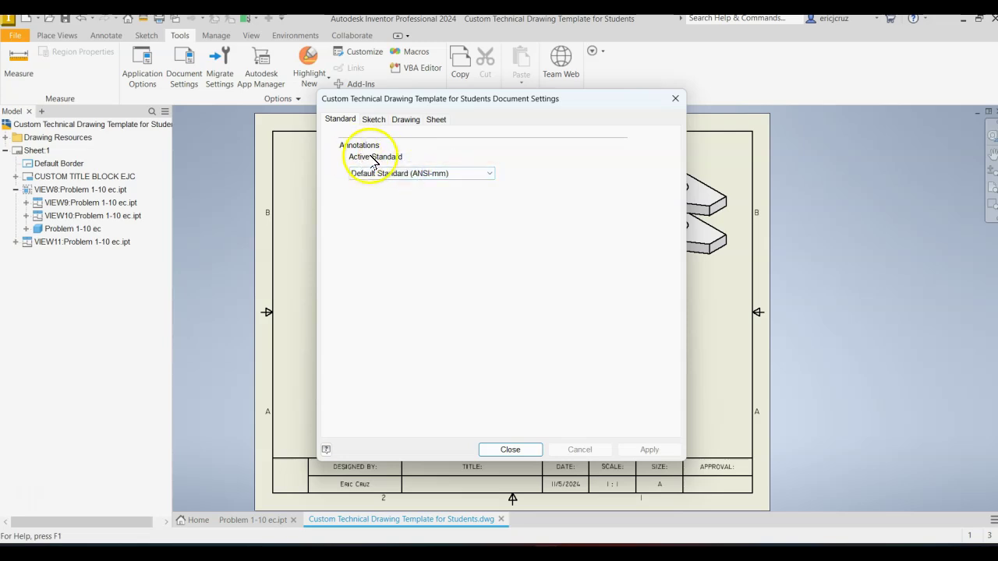
pyautogui.click(418, 173)
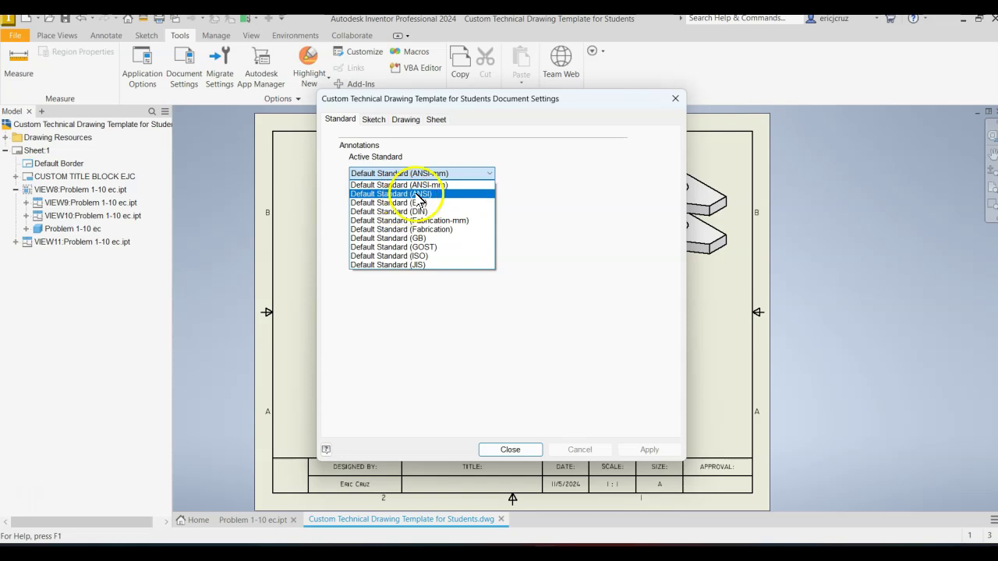
pyautogui.click(431, 195)
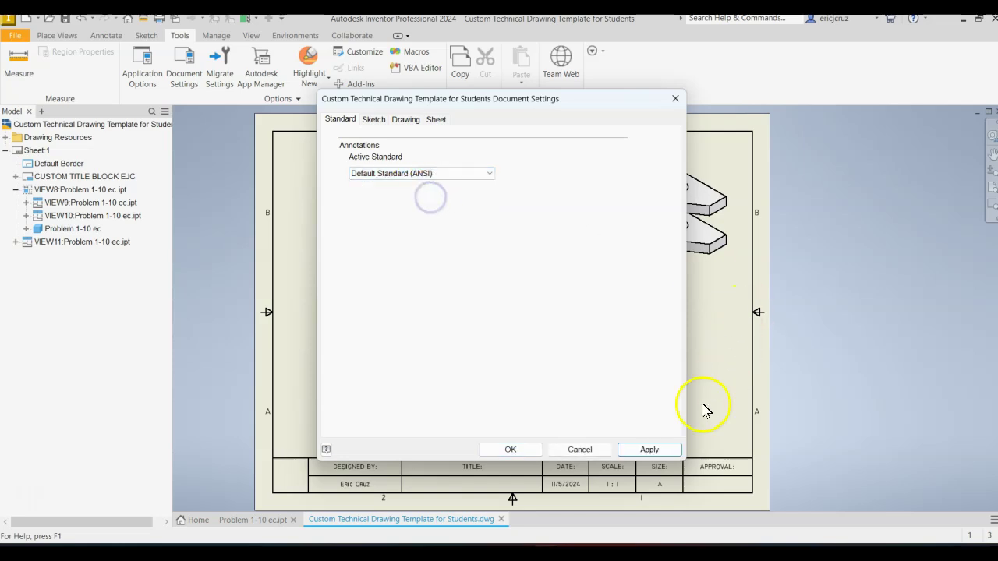
pyautogui.click(647, 450)
pyautogui.click(510, 450)
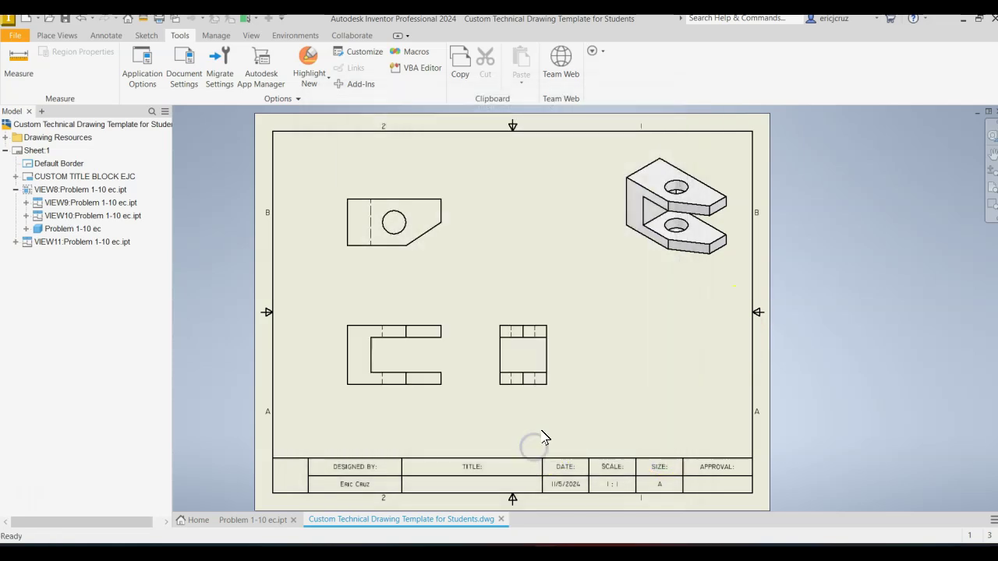
# Dimension the overall length of the bracket in the front view, placing the dimension below the view
pyautogui.click(99, 36)
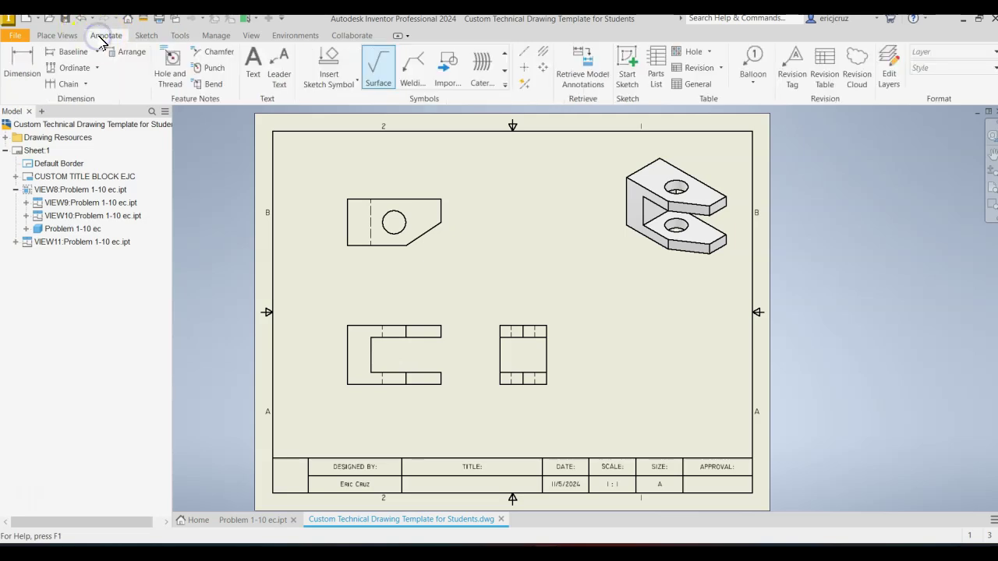
pyautogui.press('ctrl')
pyautogui.click(22, 62)
pyautogui.scroll(-5, 378, 383)
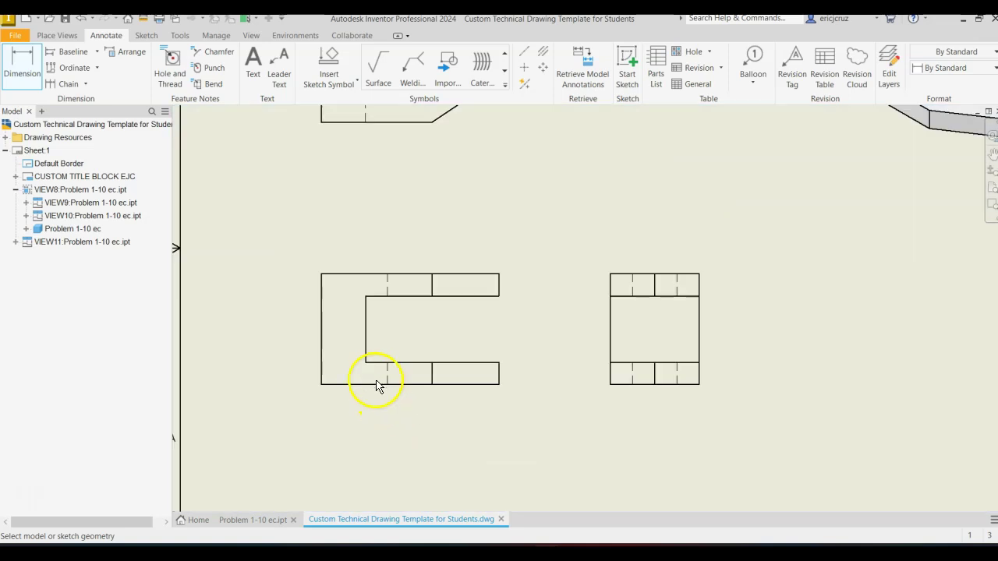
pyautogui.click(273, 390)
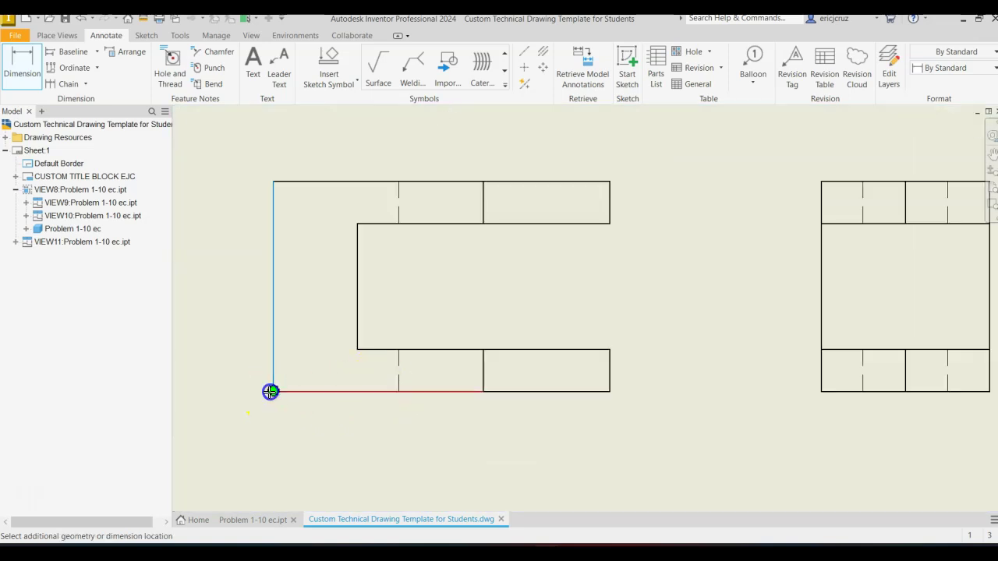
pyautogui.click(608, 391)
pyautogui.click(602, 459)
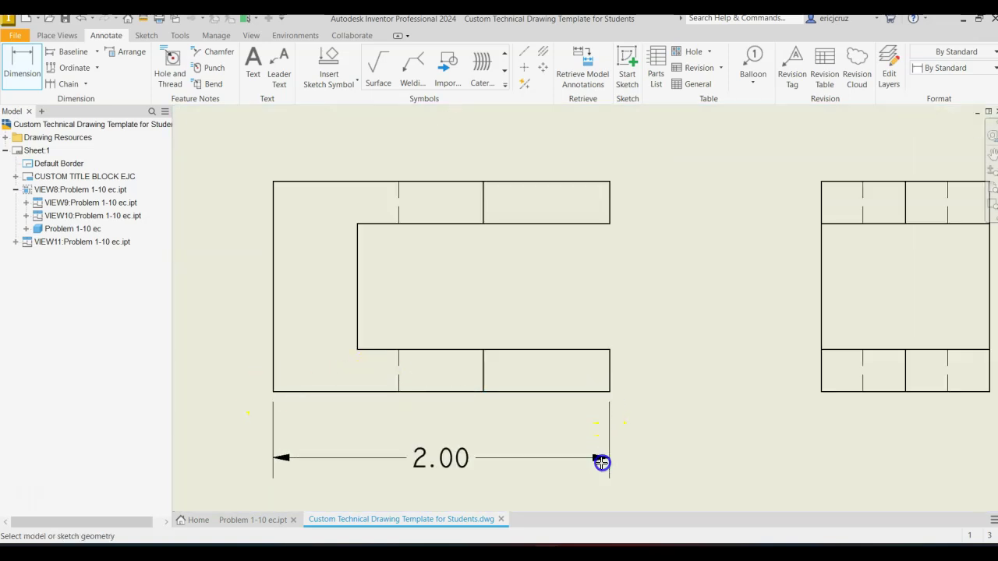
# Dimension the right-side view's overall height on its left side and its overall width below the view
pyautogui.click(819, 181)
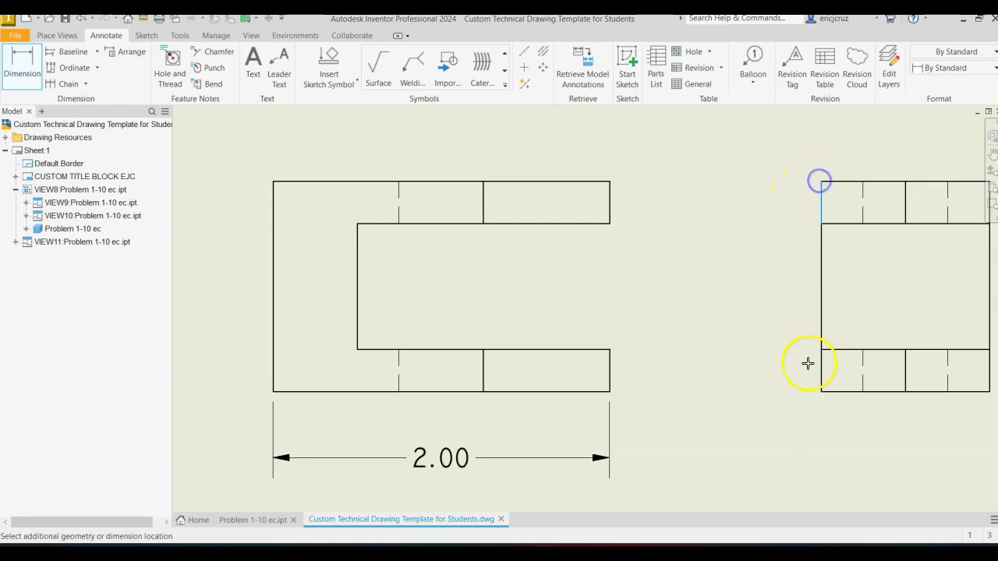
pyautogui.click(821, 391)
pyautogui.click(752, 382)
pyautogui.moveTo(835, 454); pyautogui.dragTo(697, 411, button='middle')
pyautogui.click(686, 355)
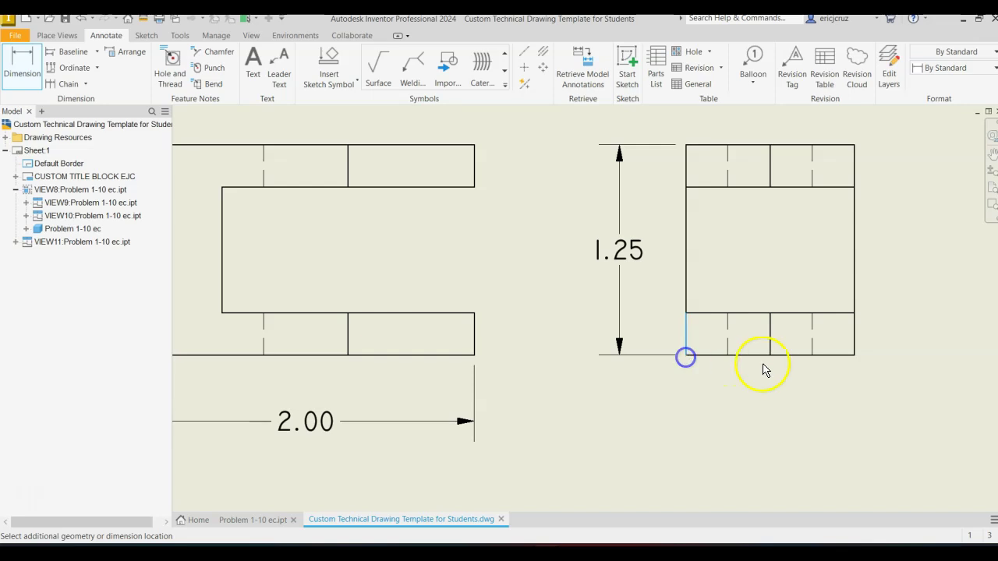
pyautogui.click(854, 355)
pyautogui.click(848, 425)
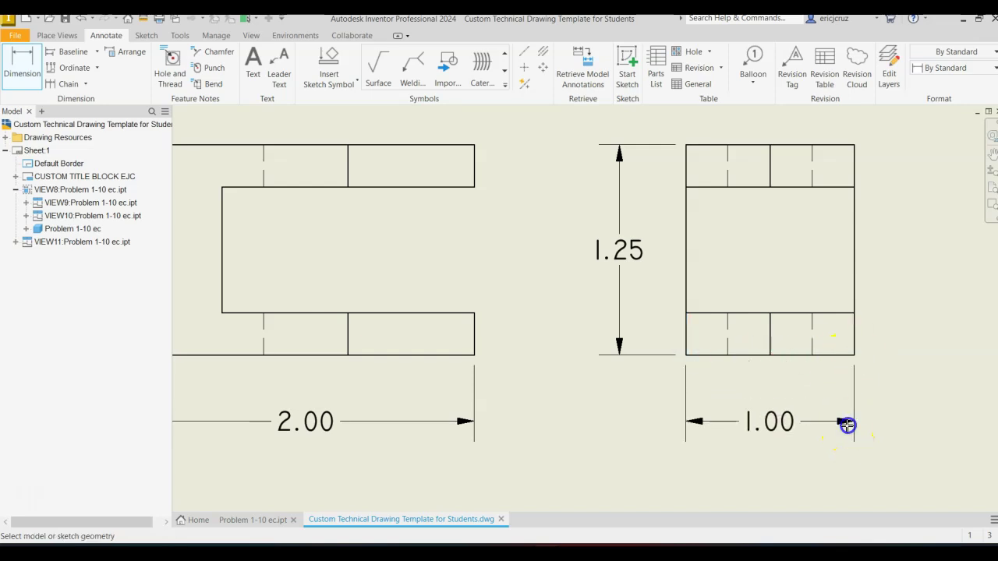
# Check the reference drawing PROBLEM 1-10.pdf, return to Inventor, and dimension the thickness of both arms at their free ends in the front view
pyautogui.scroll(-3, 654, 424)
pyautogui.moveTo(606, 425); pyautogui.dragTo(567, 465, button='middle')
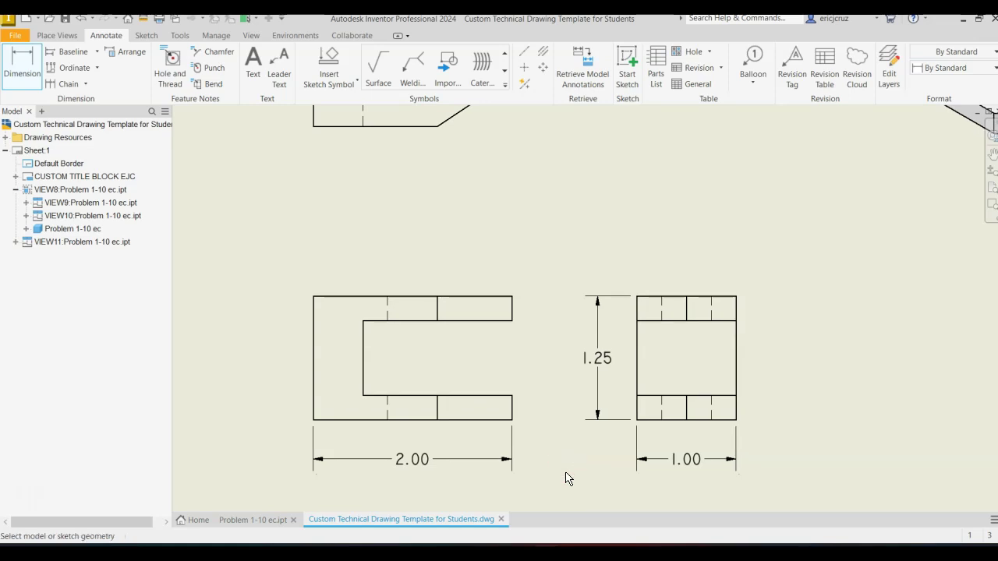
pyautogui.hotkey('alt', 'Tab')
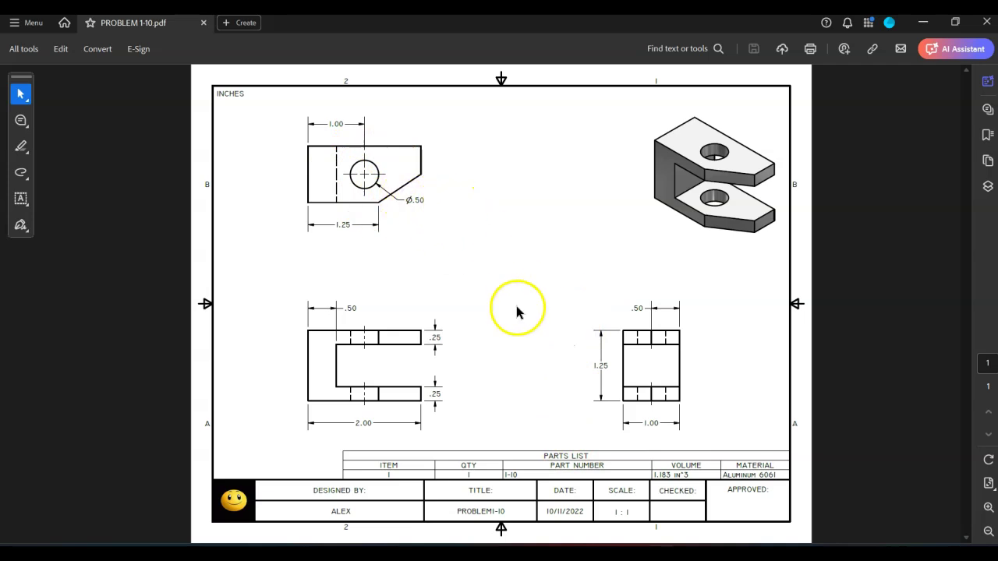
pyautogui.hotkey('alt', 'Tab')
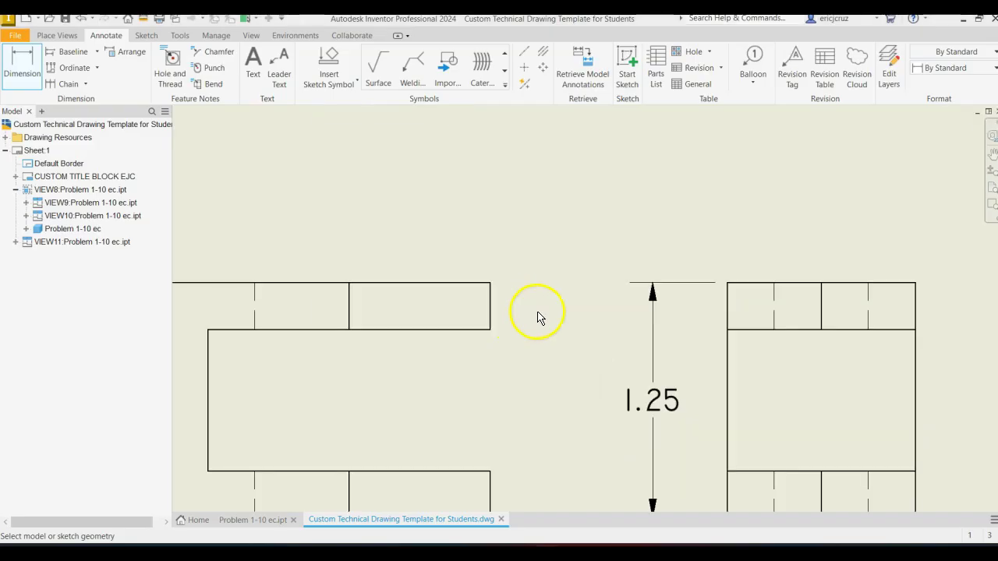
pyautogui.click(494, 321)
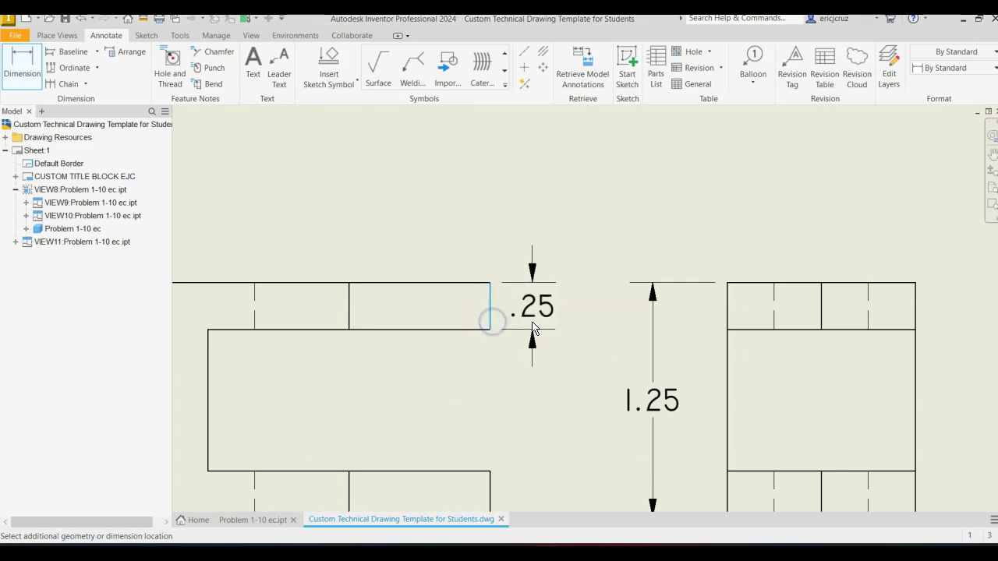
pyautogui.click(550, 315)
pyautogui.moveTo(563, 450); pyautogui.dragTo(533, 294, button='middle')
pyautogui.click(461, 350)
pyautogui.click(520, 349)
# Dimension the hole's diameter in the top view, placing the leader text below the angled corner
pyautogui.moveTo(569, 223); pyautogui.dragTo(626, 533, button='middle')
pyautogui.scroll(-3, 626, 332)
pyautogui.click(467, 246)
pyautogui.click(528, 315)
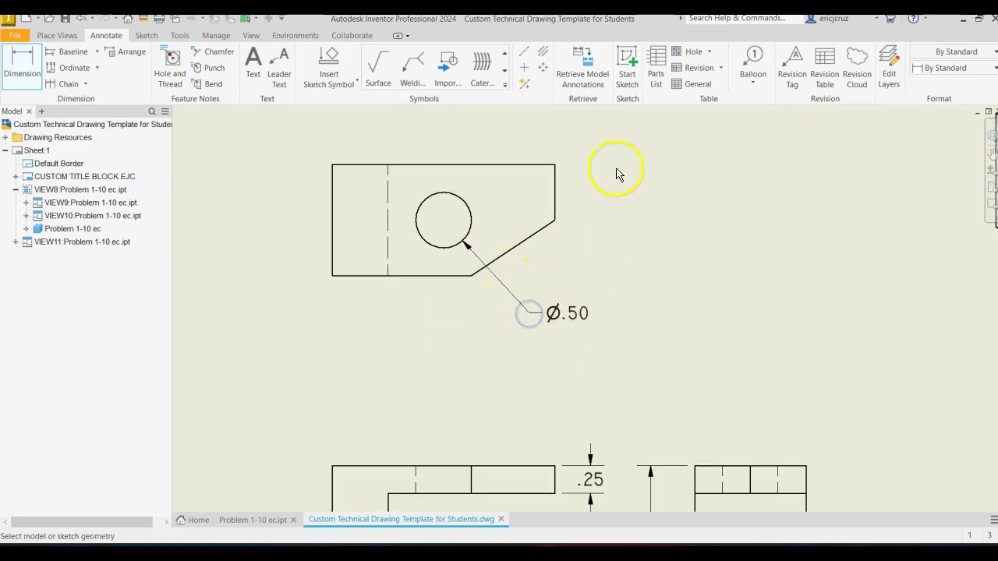
# Locate the hole center in the top view with dimensions from the bracket's left edge and upper edge
pyautogui.click(336, 215)
pyautogui.click(460, 201)
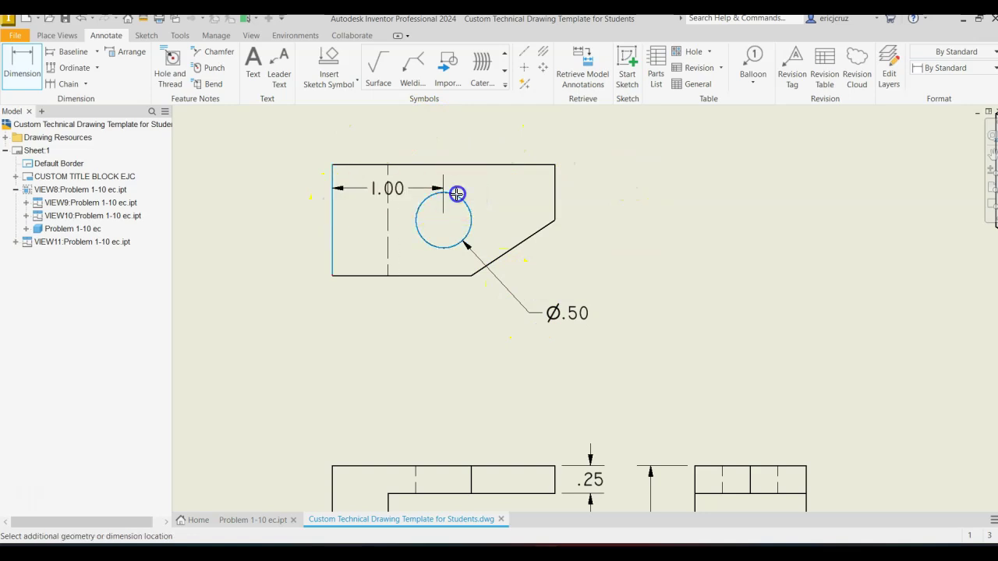
pyautogui.click(397, 138)
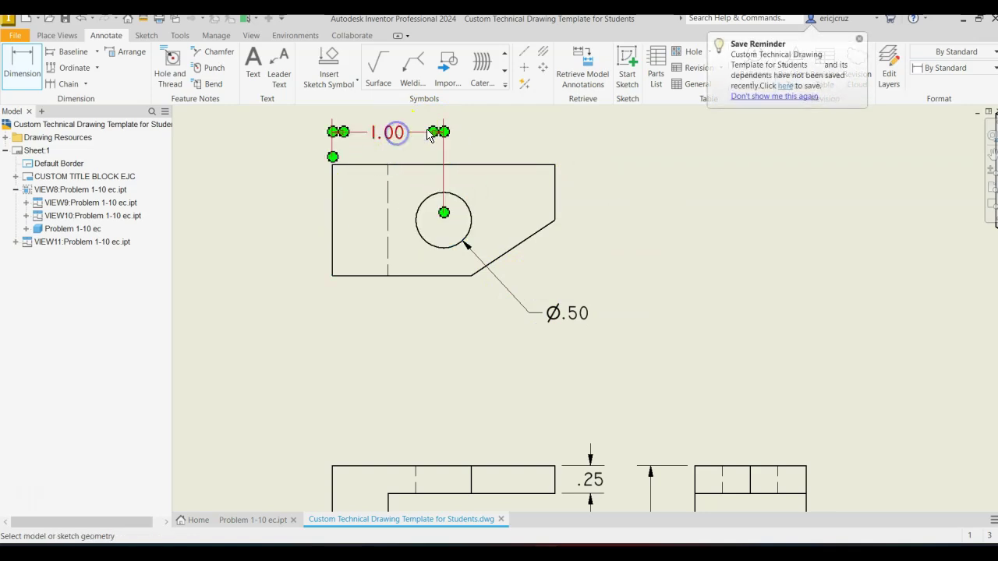
pyautogui.click(467, 210)
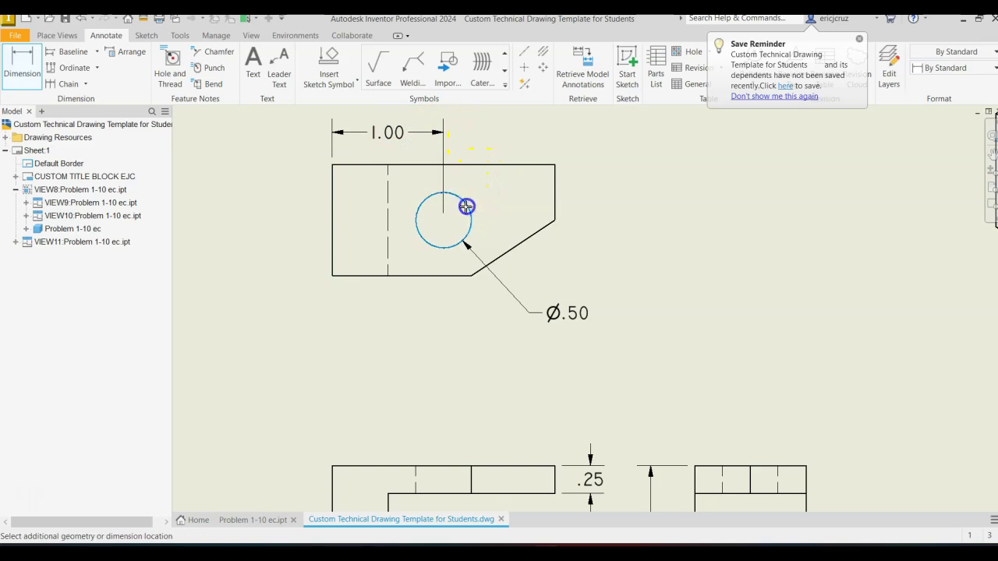
pyautogui.click(478, 165)
pyautogui.click(615, 197)
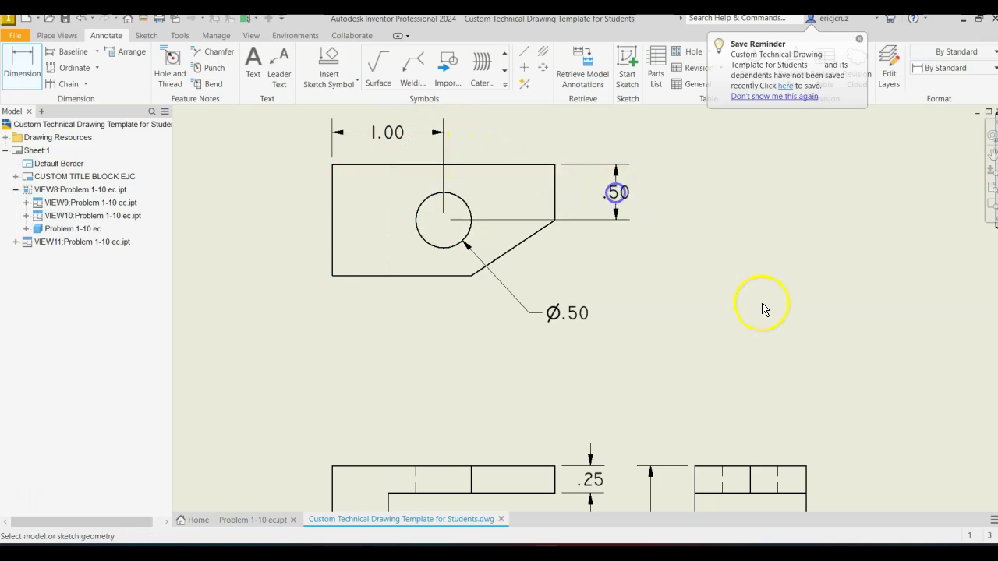
# Dimension the half-width from the middle edge to the right edge above the right-side view
pyautogui.moveTo(764, 307); pyautogui.dragTo(653, 190, button='middle')
pyautogui.click(660, 357)
pyautogui.click(667, 305)
pyautogui.moveTo(745, 414)
pyautogui.mouseDown(button='middle')
pyautogui.moveTo(768, 408)
pyautogui.moveTo(782, 465)
pyautogui.mouseUp(button='middle')
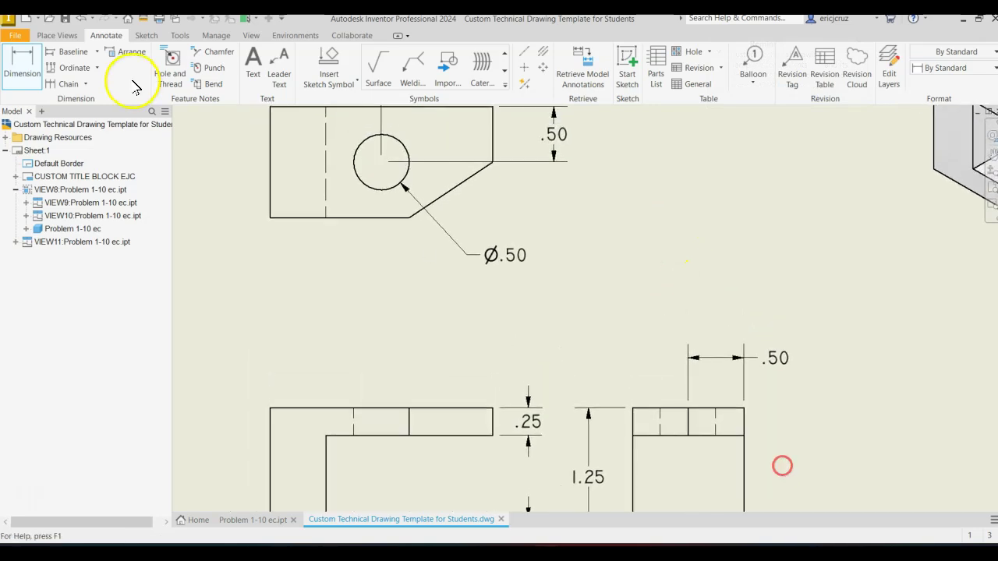
# Check PROBLEM 1-10.pdf again, return to Inventor, and dimension the back wall's thickness above the front view
pyautogui.moveTo(258, 260)
pyautogui.mouseDown(button='middle')
pyautogui.moveTo(257, 114)
pyautogui.moveTo(243, 167)
pyautogui.mouseUp(button='middle')
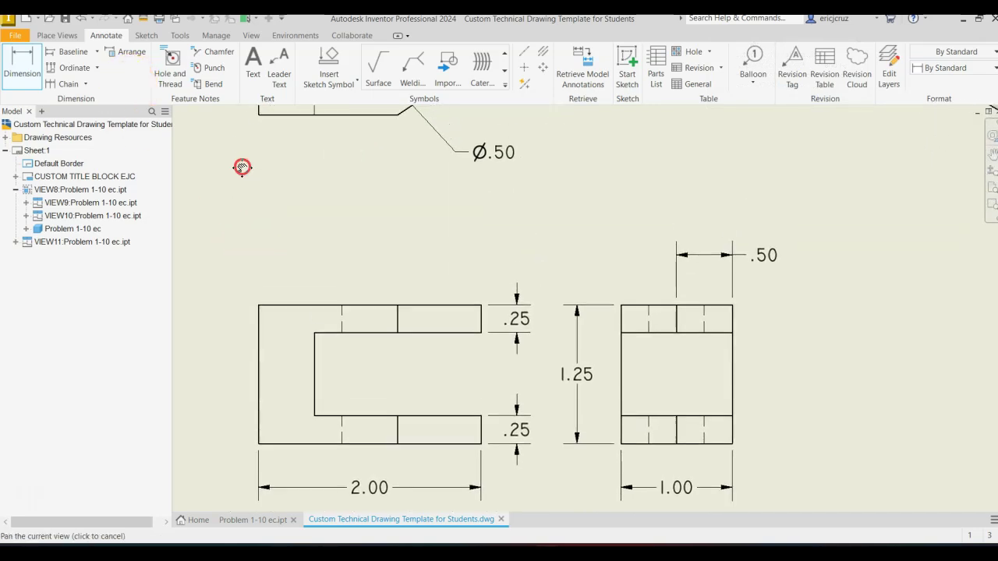
pyautogui.hotkey('alt', 'Tab')
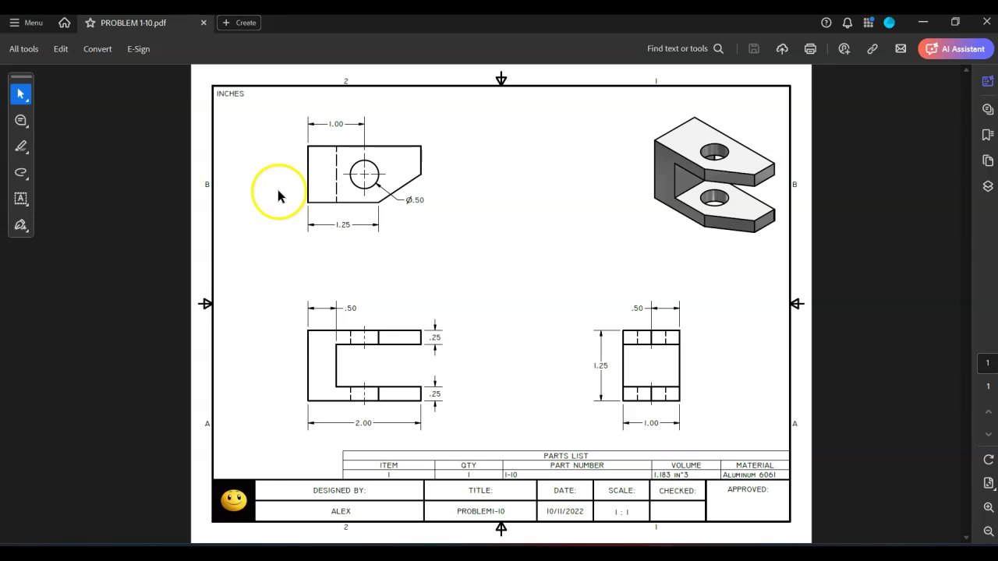
pyautogui.hotkey('alt', 'Tab')
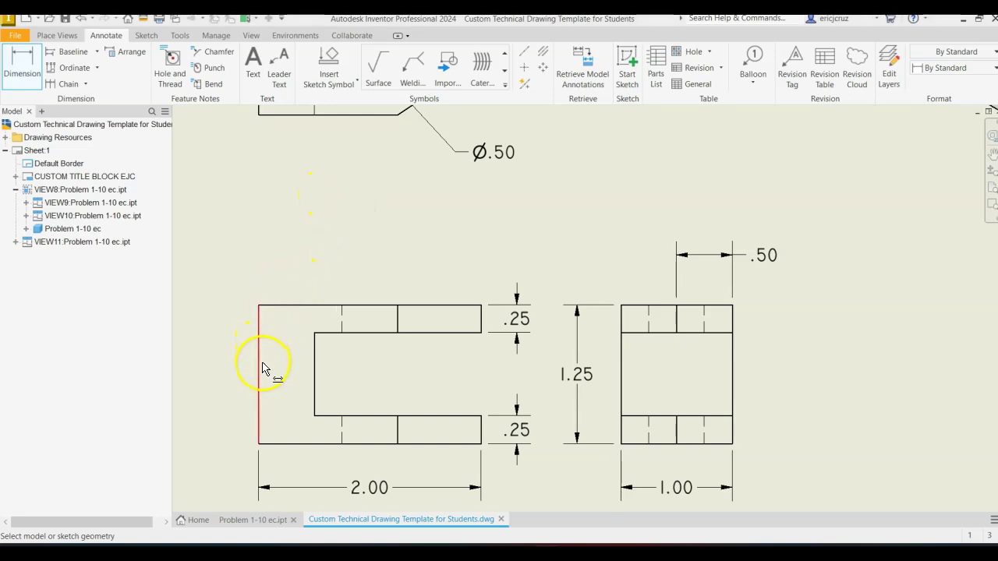
pyautogui.click(261, 368)
pyautogui.click(312, 393)
pyautogui.click(292, 257)
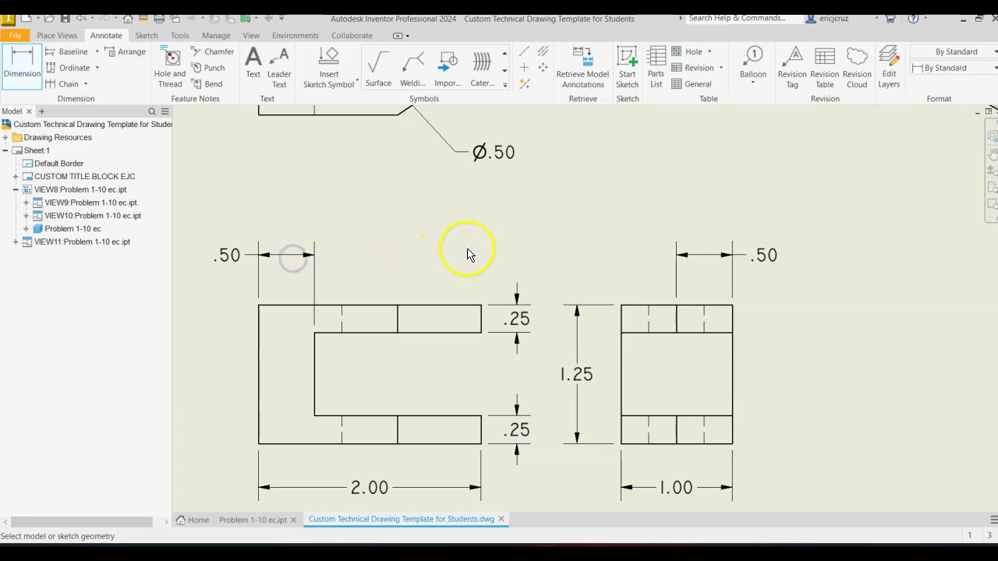
# Compare the dimensions with PROBLEM 1-10.pdf, return to Inventor, and add a center mark to the hole in the top view
pyautogui.scroll(4, 470, 254)
pyautogui.moveTo(470, 252)
pyautogui.mouseDown(button='middle')
pyautogui.moveTo(463, 327)
pyautogui.moveTo(455, 286)
pyautogui.mouseUp(button='middle')
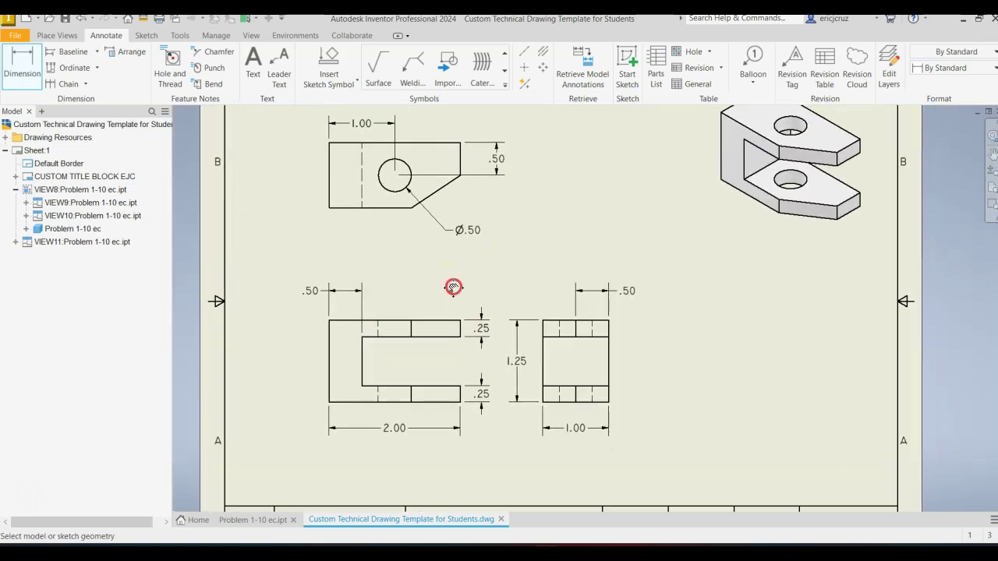
pyautogui.hotkey('alt', 'Tab')
pyautogui.hotkey('alt', 'Tab')
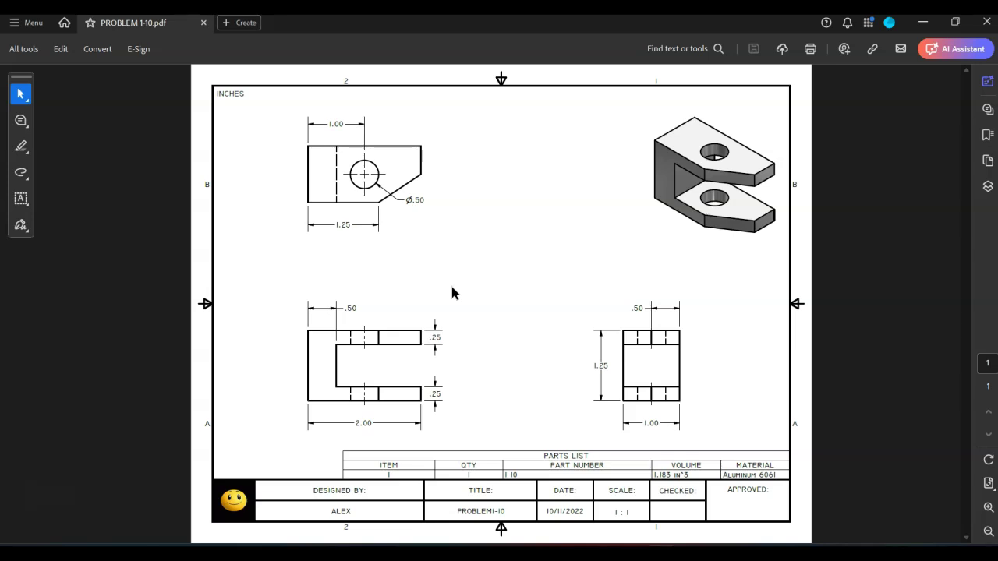
pyautogui.hotkey('alt', 'Tab')
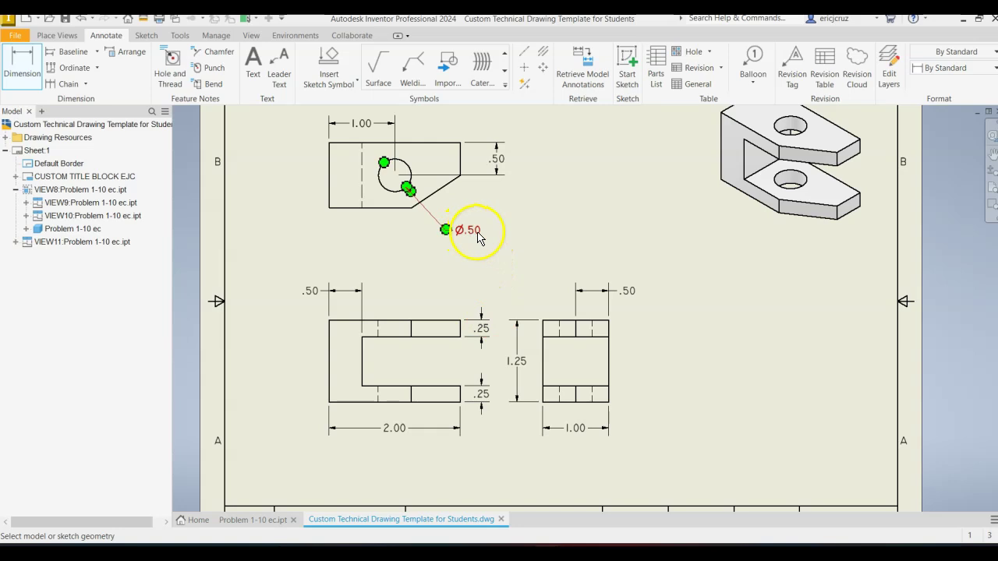
pyautogui.moveTo(574, 239); pyautogui.dragTo(576, 259, button='middle')
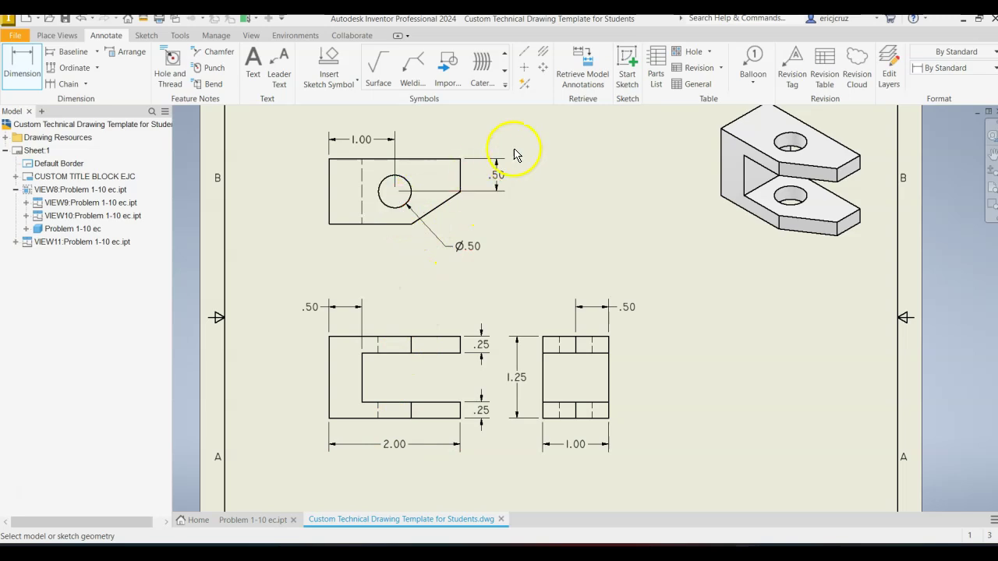
pyautogui.click(524, 67)
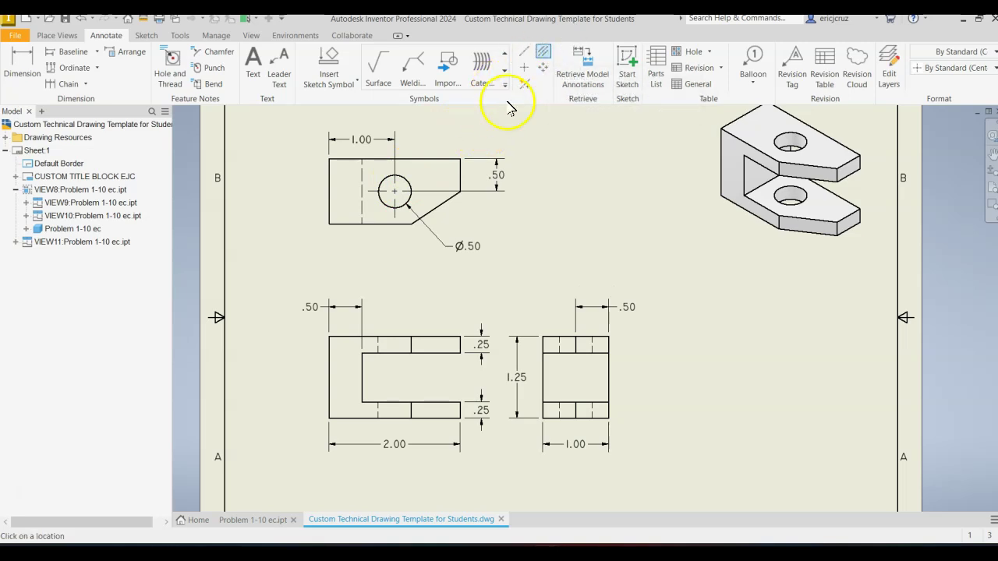
# Add centerline bisectors between the hidden hole edges of both arms in the front view
pyautogui.scroll(3, 370, 355)
pyautogui.scroll(-5, 385, 337)
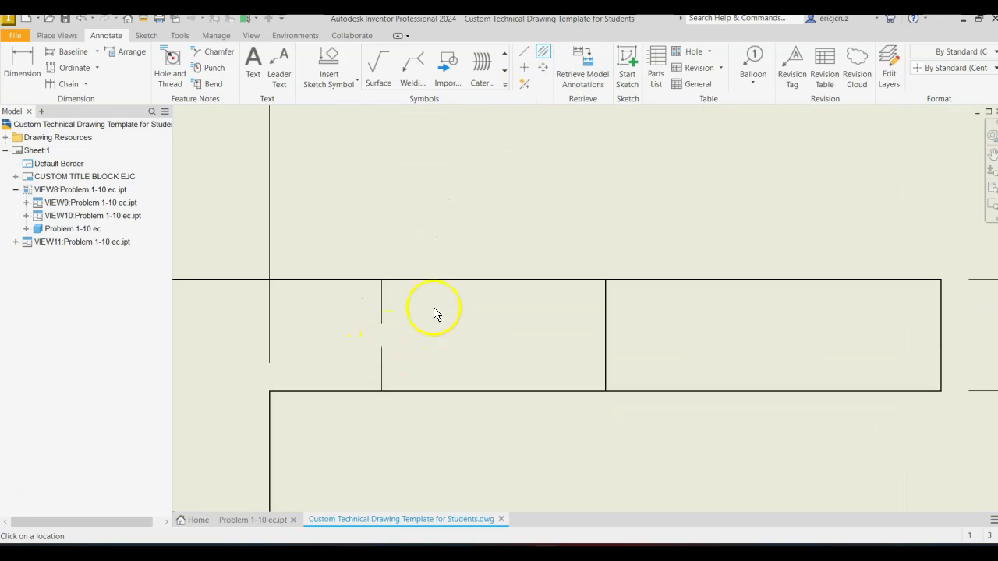
pyautogui.click(605, 318)
pyautogui.scroll(3, 593, 439)
pyautogui.moveTo(588, 450); pyautogui.dragTo(465, 234, button='middle')
pyautogui.scroll(1, 465, 234)
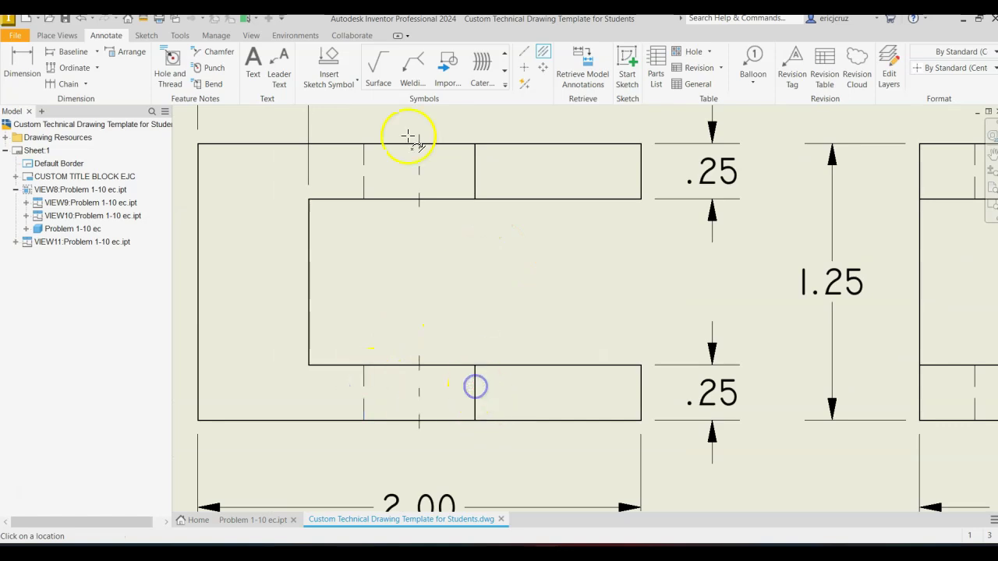
# Add centerline bisectors between the hidden hole edges of both arms in the right-side view
pyautogui.moveTo(600, 283); pyautogui.dragTo(307, 332, button='middle')
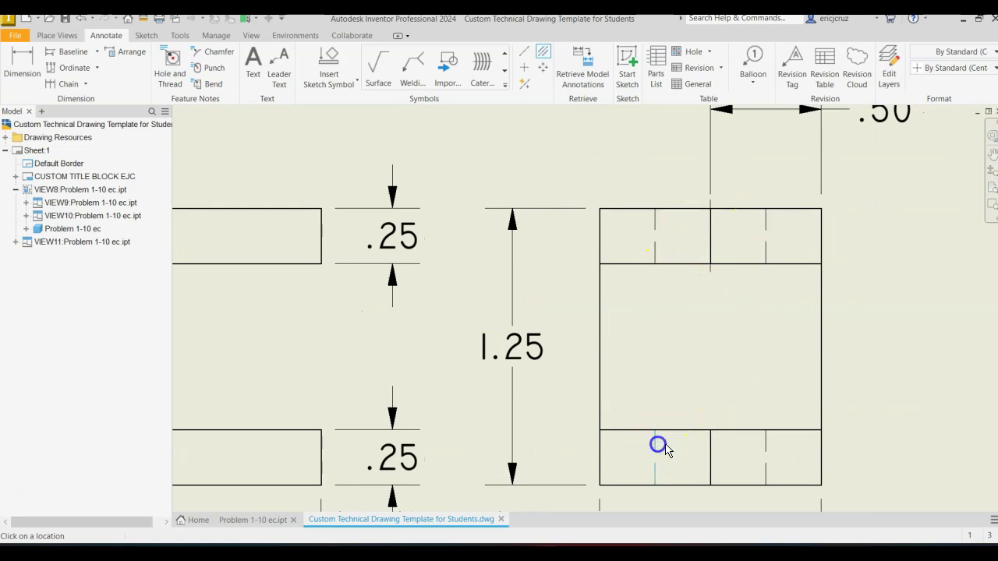
pyautogui.scroll(-3, 725, 382)
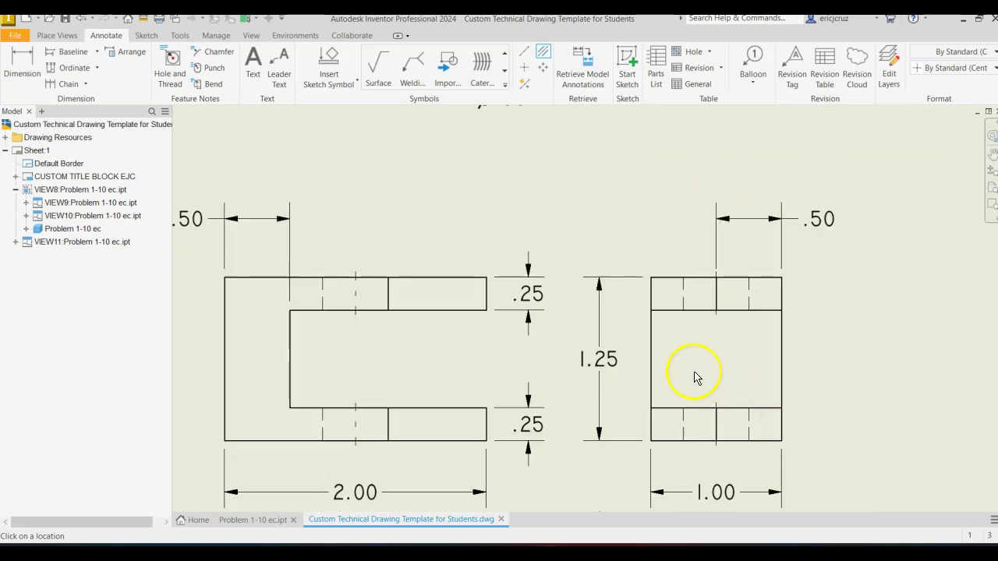
pyautogui.moveTo(694, 374); pyautogui.dragTo(762, 306, button='middle')
pyautogui.click(722, 298)
pyautogui.press('Escape')
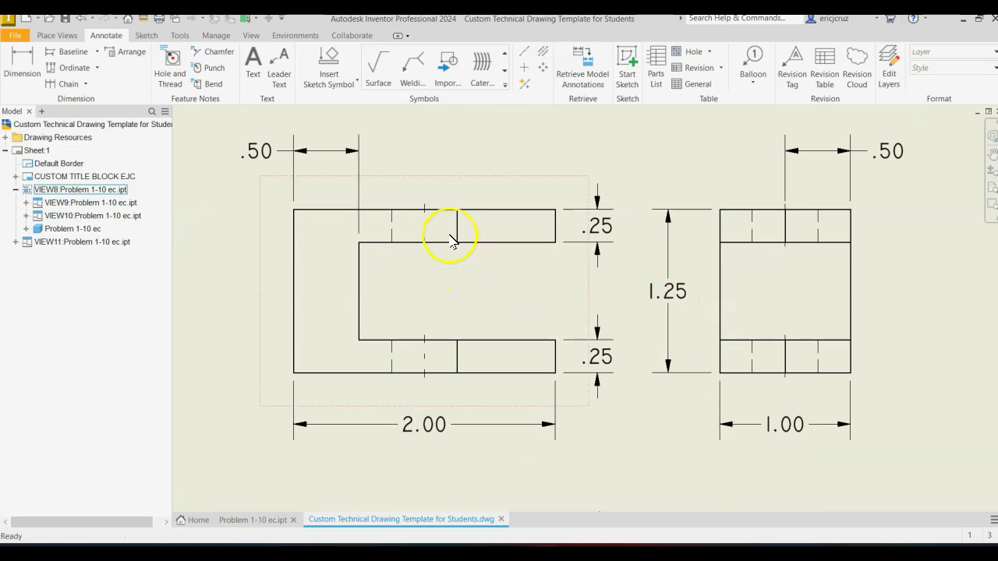
# Review the mark, gap, overshoot and extension settings in the hole's Center Mark (ANSI) style, then save and close the editor
pyautogui.moveTo(469, 227); pyautogui.dragTo(475, 536, button='middle')
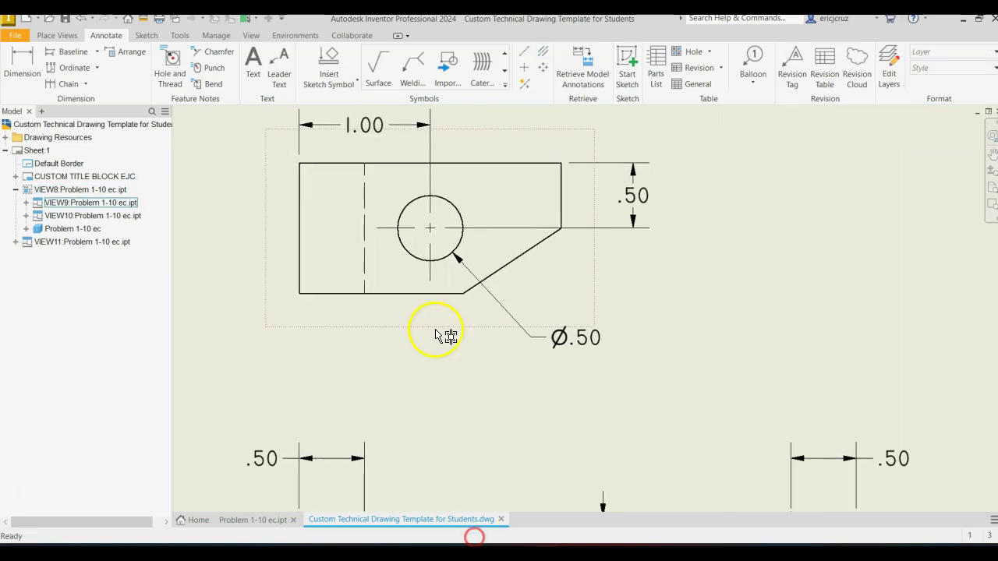
pyautogui.rightClick(431, 228)
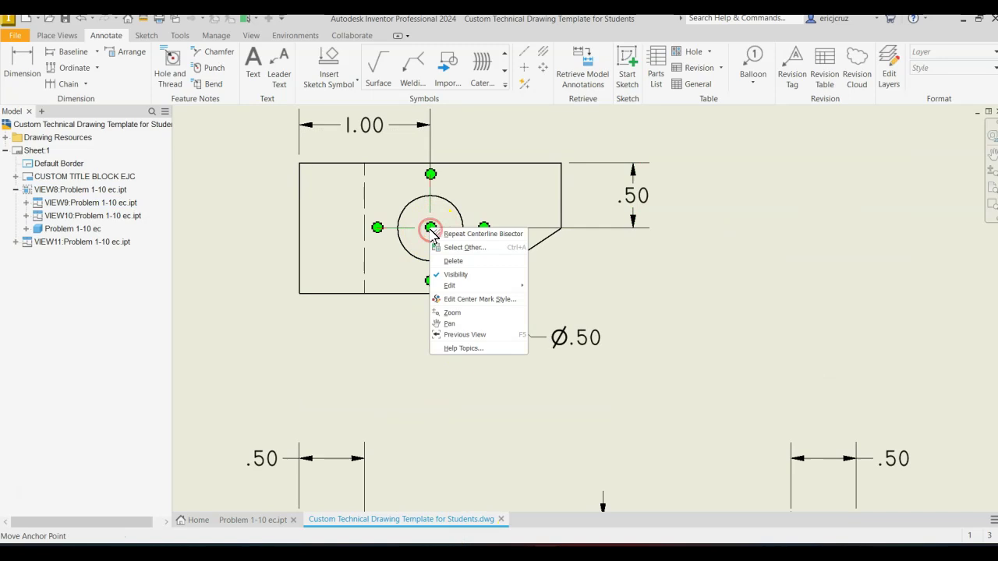
pyautogui.click(480, 302)
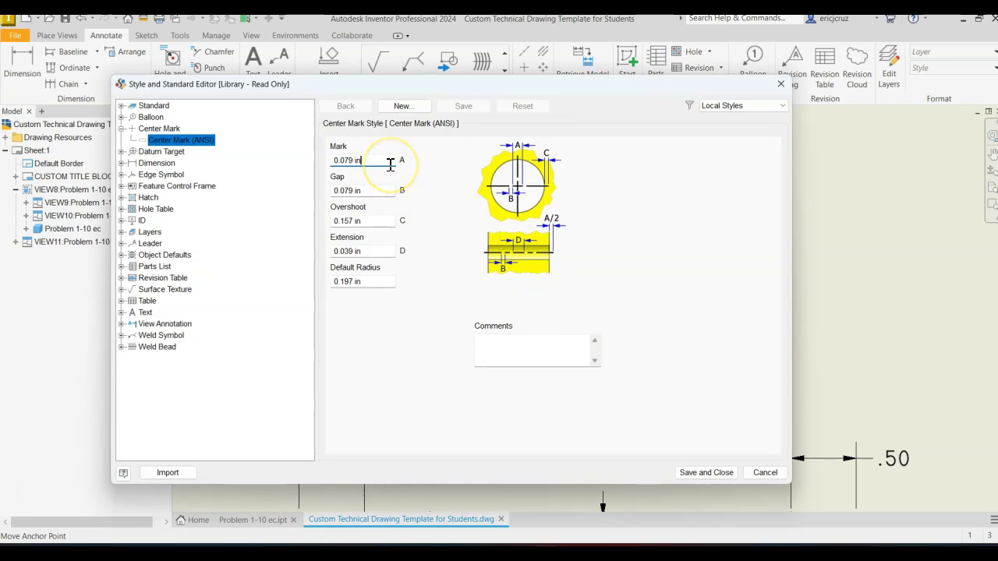
pyautogui.click(385, 186)
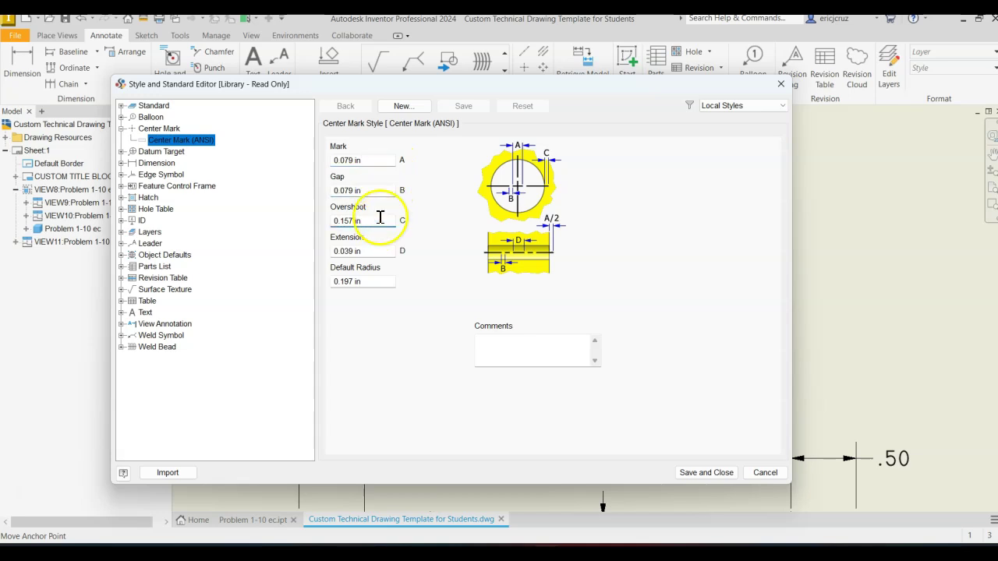
pyautogui.click(383, 250)
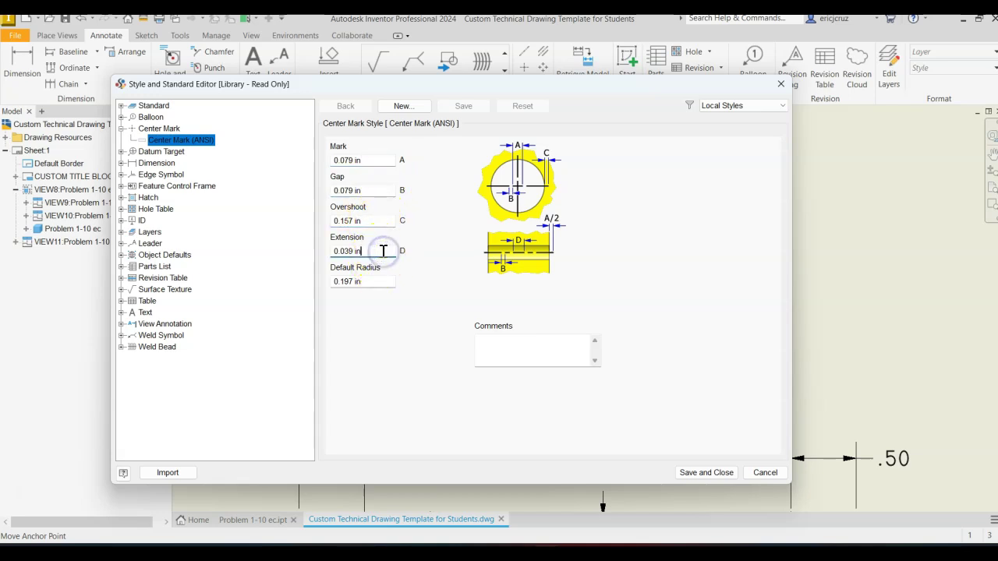
pyautogui.click(705, 472)
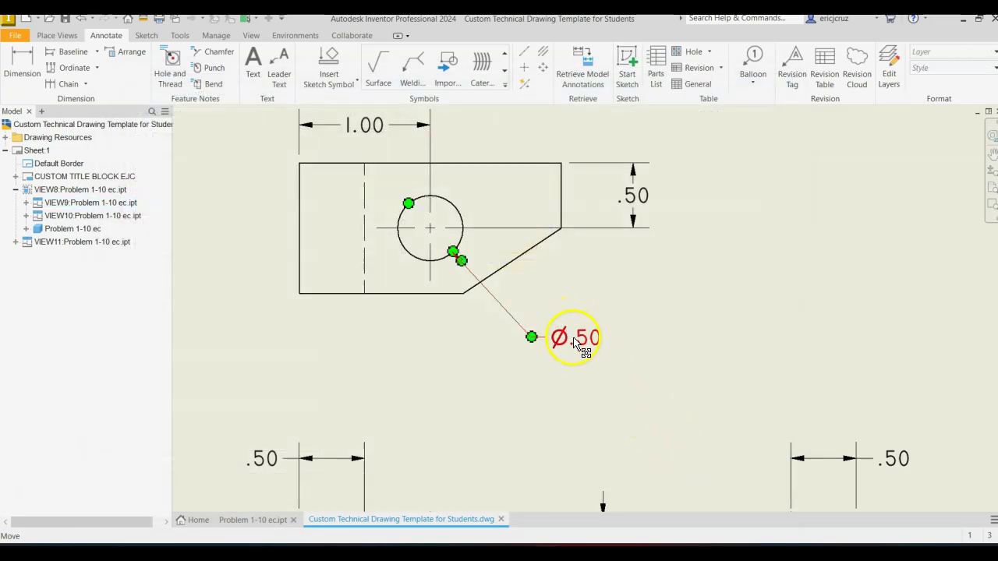
# In the Default (ANSI) dimension style, turn off trailing zeros for linear dimensions and choose inline horizontal text for vertical dimensions
pyautogui.rightClick(589, 343)
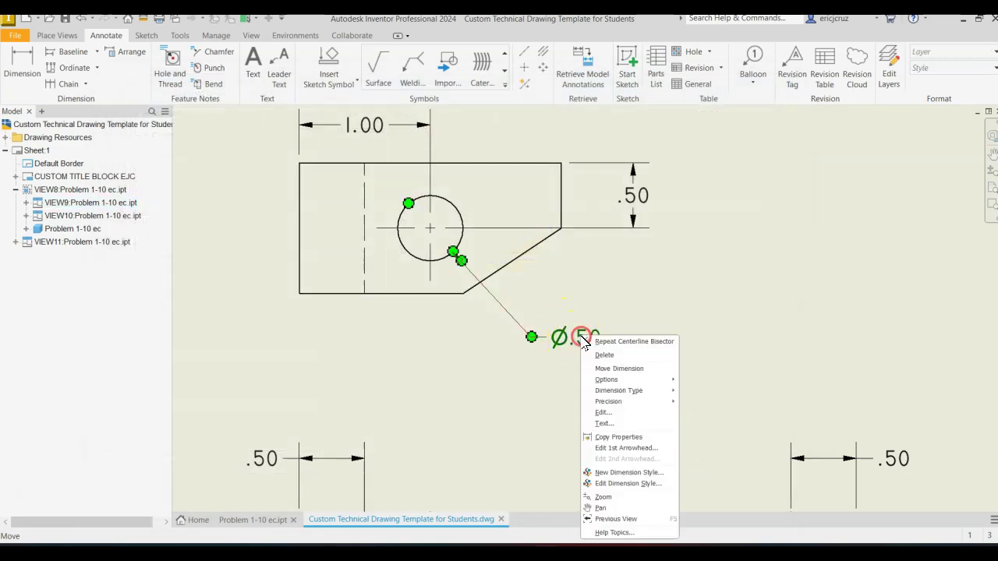
pyautogui.click(624, 483)
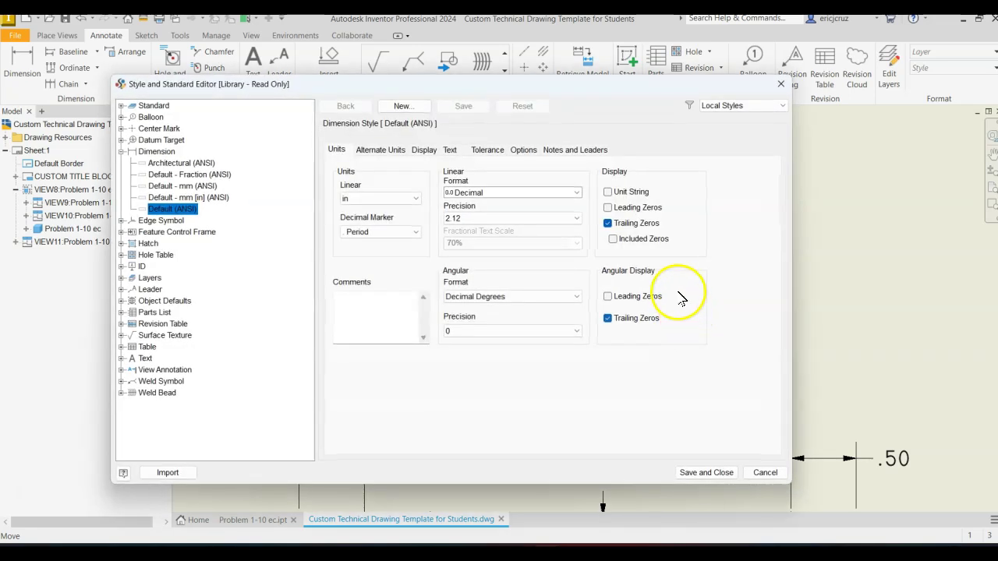
pyautogui.click(634, 318)
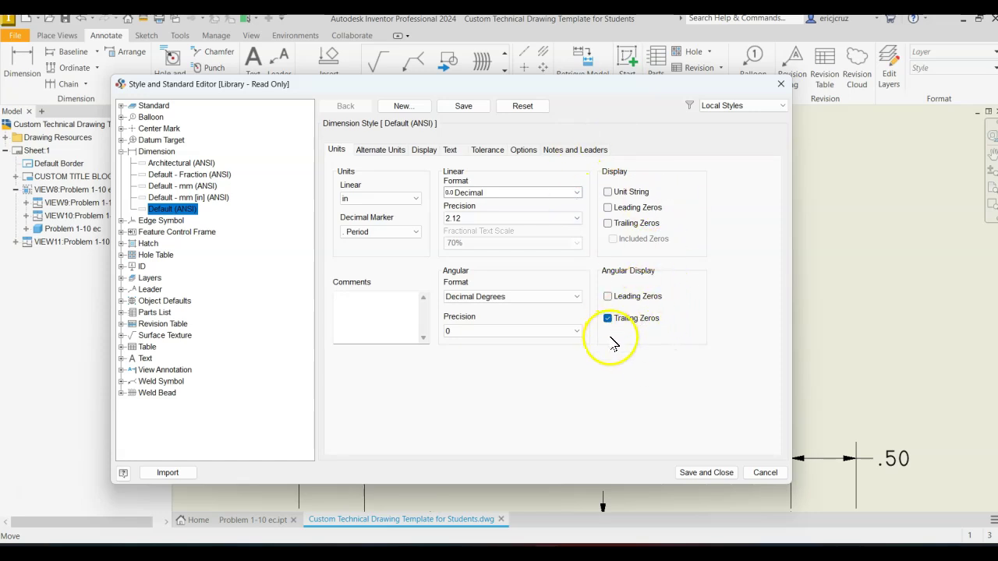
pyautogui.click(450, 150)
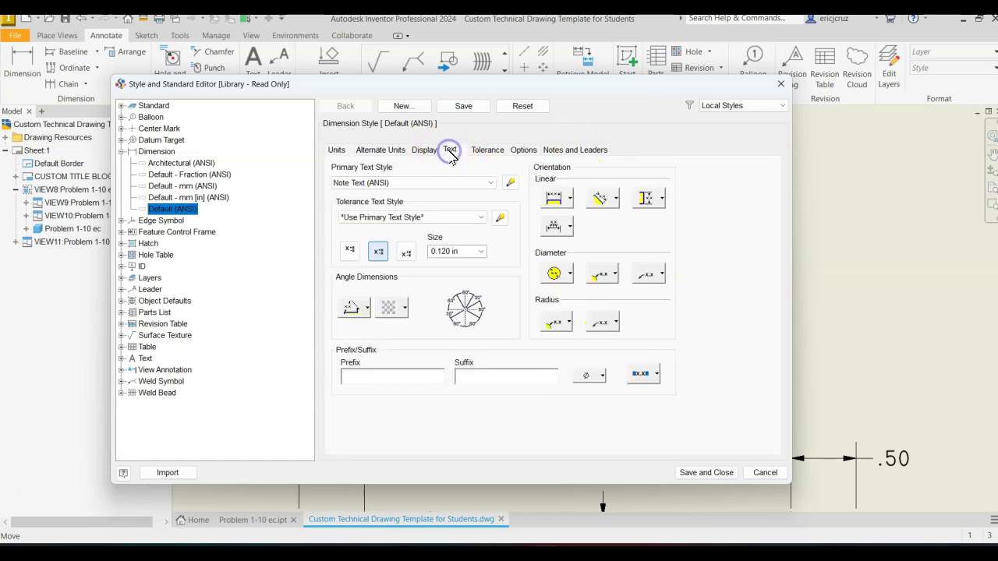
pyautogui.click(655, 198)
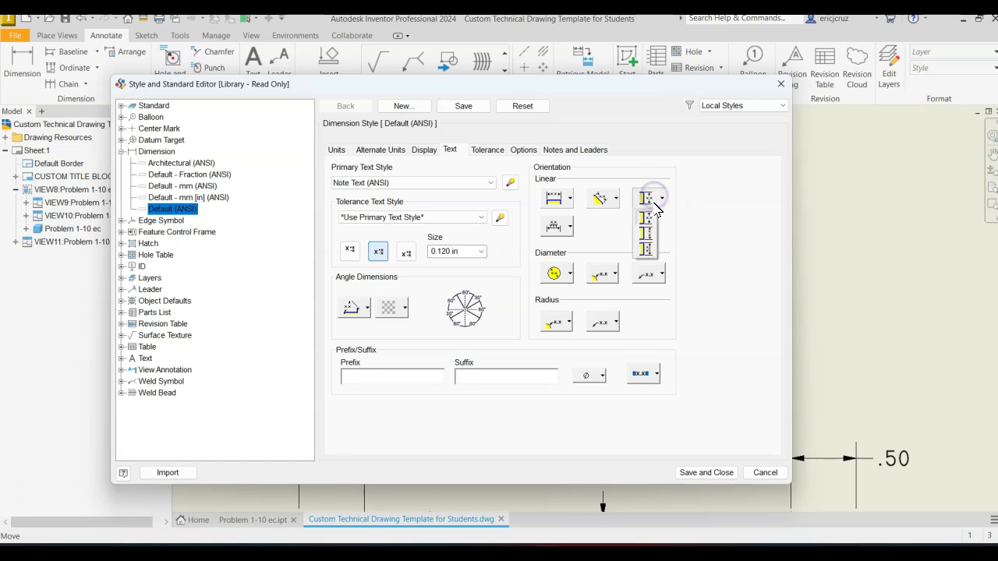
pyautogui.click(646, 220)
# Save the dimension style edits, set the Note Text (ANSI) style to Technic font with 0.125 in text height, and close the editor
pyautogui.click(511, 185)
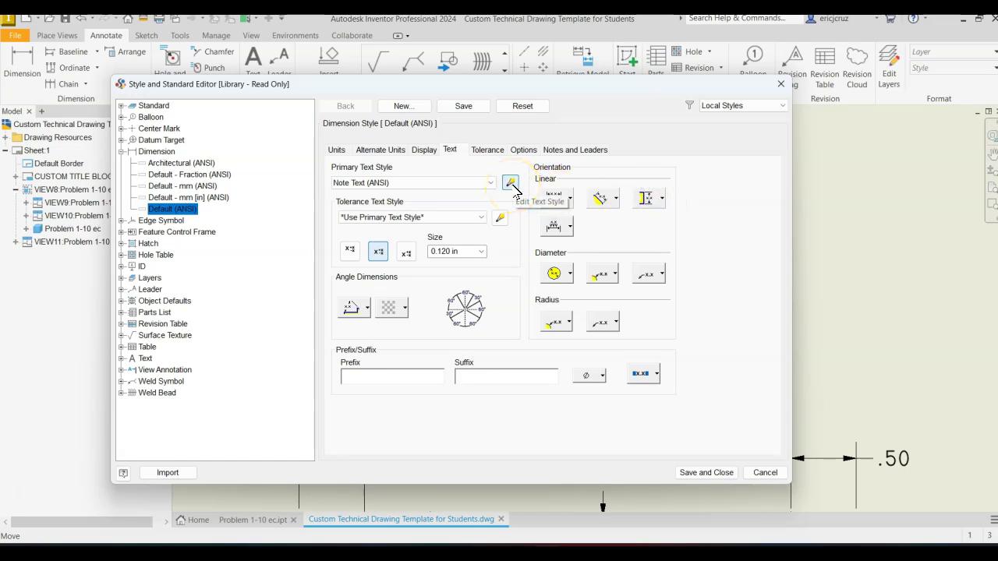
pyautogui.click(510, 182)
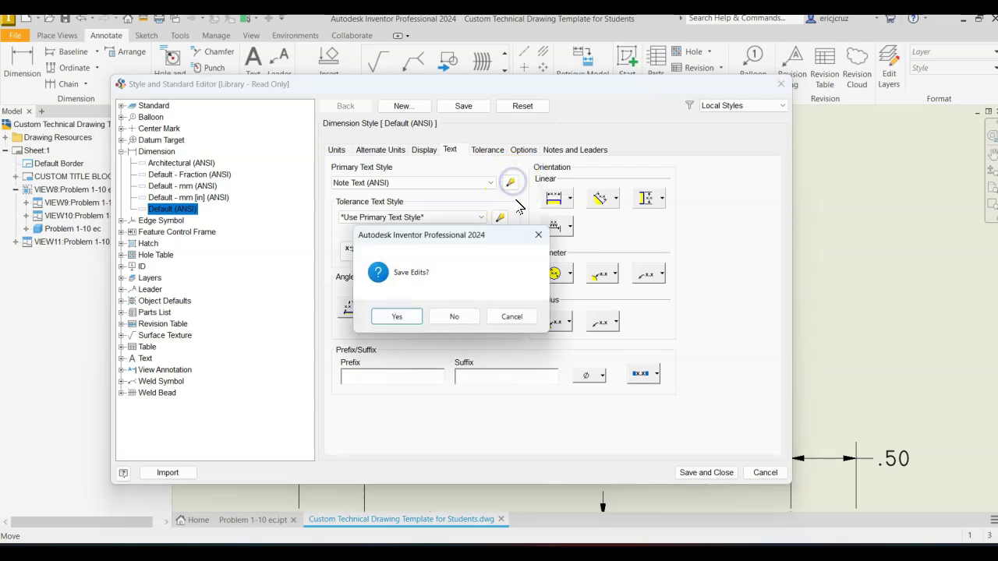
pyautogui.click(399, 314)
pyautogui.click(366, 285)
pyautogui.click(587, 282)
pyautogui.click(567, 311)
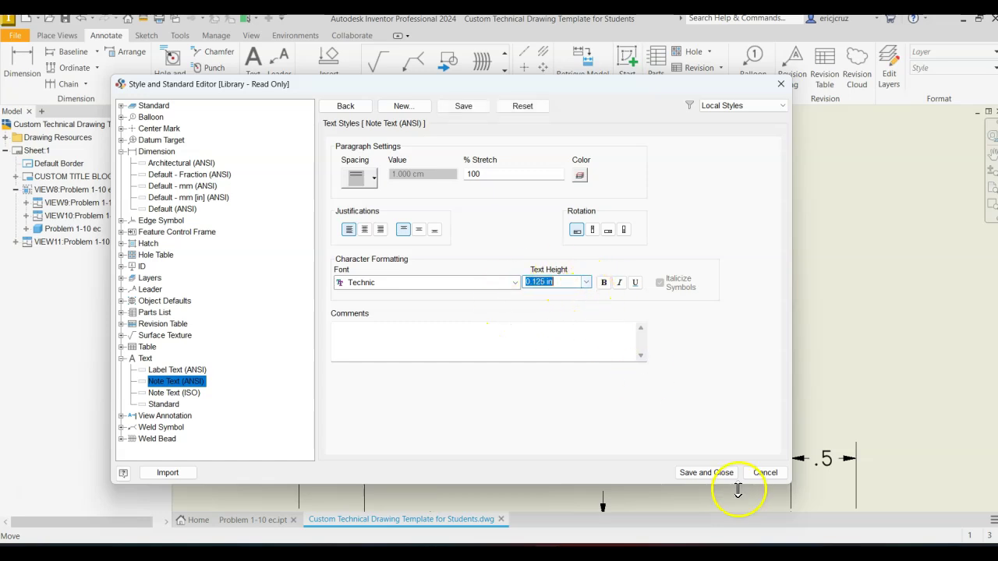
pyautogui.click(719, 473)
# Insert a parts list for Problem 1-10 ec.ipt directly above the title block, aligned with the sheet's right border
pyautogui.scroll(-5, 760, 343)
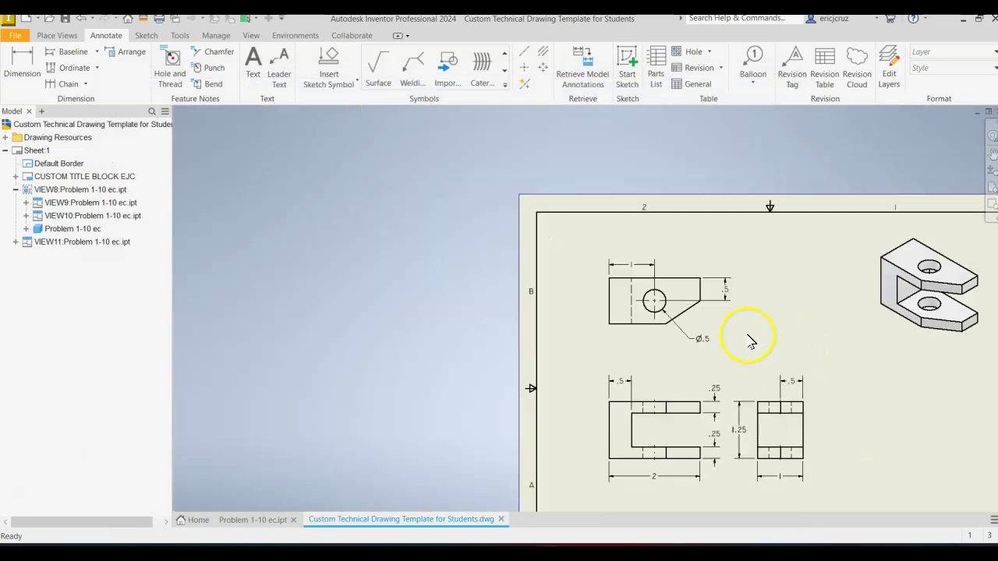
pyautogui.moveTo(749, 342); pyautogui.dragTo(499, 258, button='middle')
pyautogui.scroll(3, 498, 259)
pyautogui.scroll(-3, 499, 258)
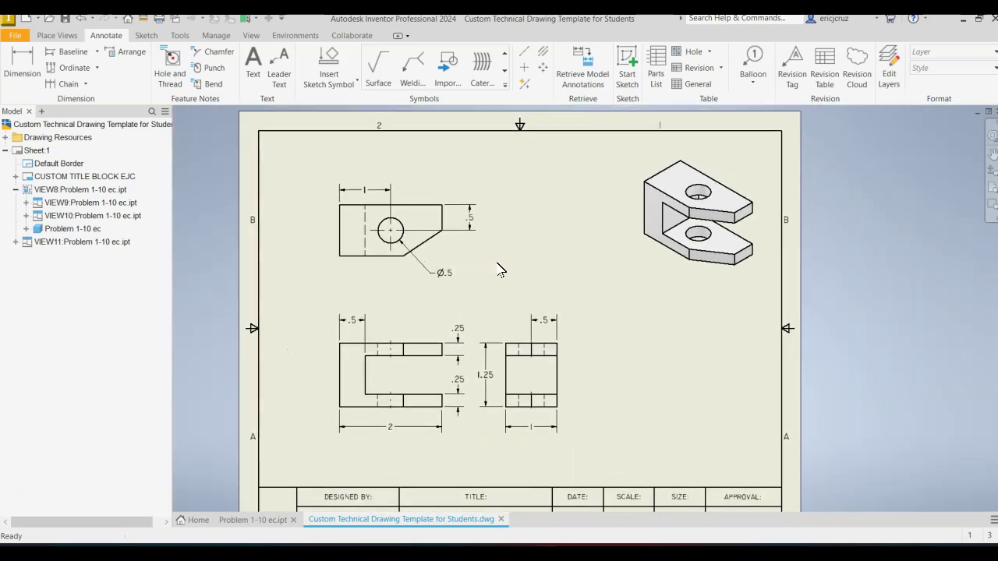
pyautogui.click(656, 69)
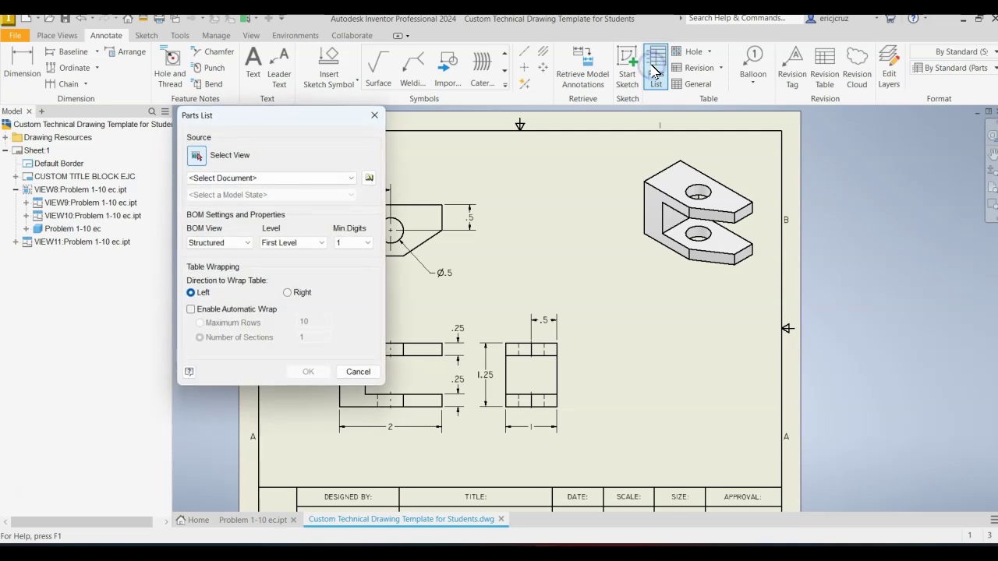
pyautogui.click(343, 178)
pyautogui.click(304, 195)
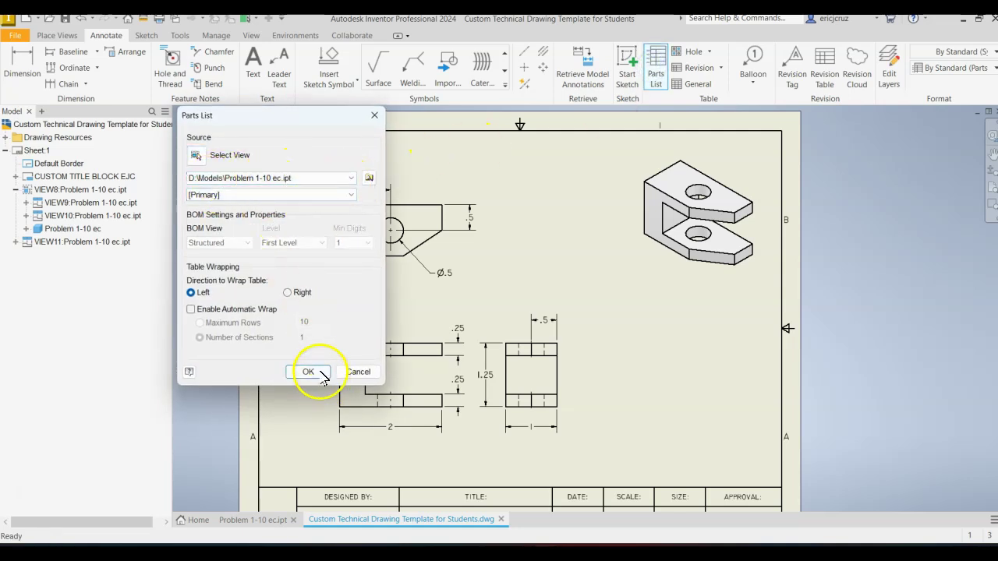
pyautogui.click(309, 372)
pyautogui.click(781, 460)
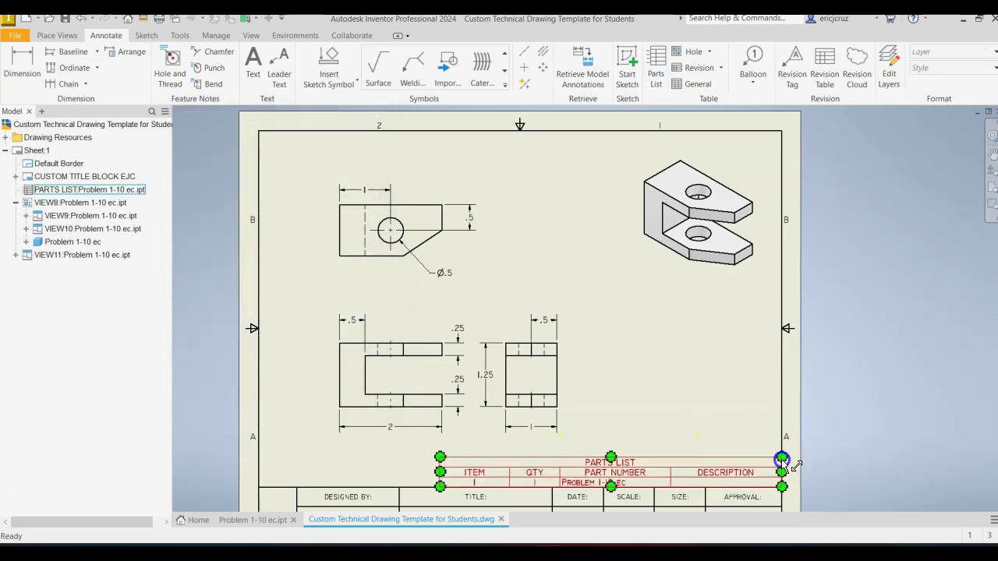
# Edit the parts list and remove its DESCRIPTION and PART NUMBER columns
pyautogui.moveTo(723, 413); pyautogui.dragTo(706, 370, button='middle')
pyautogui.doubleClick(704, 433)
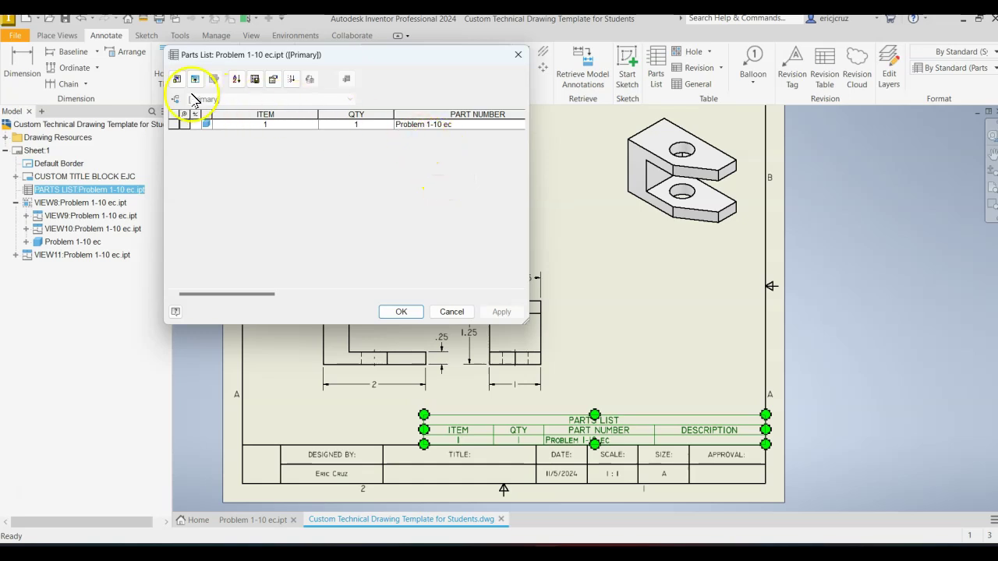
pyautogui.click(177, 79)
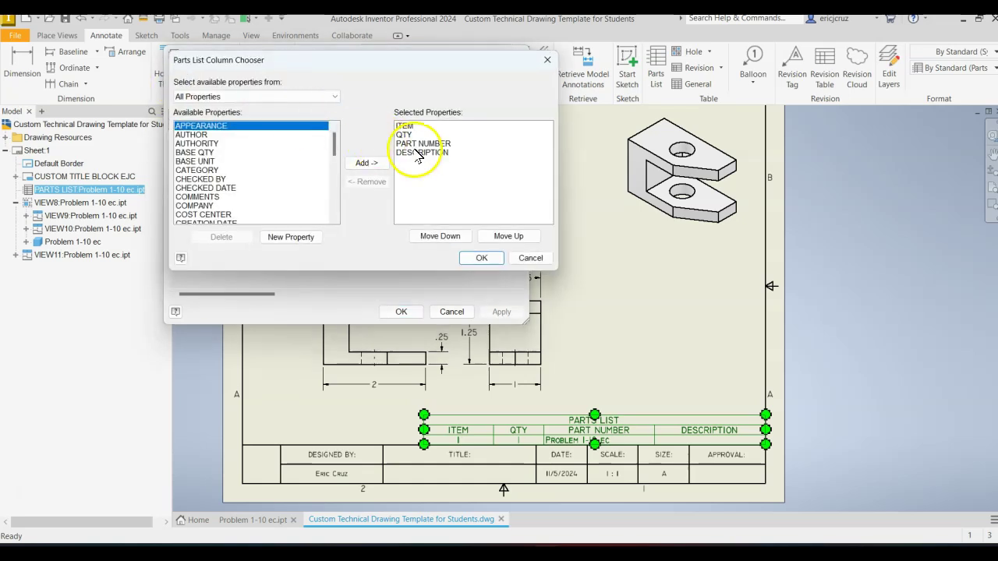
pyautogui.click(421, 153)
pyautogui.click(366, 181)
pyautogui.click(376, 182)
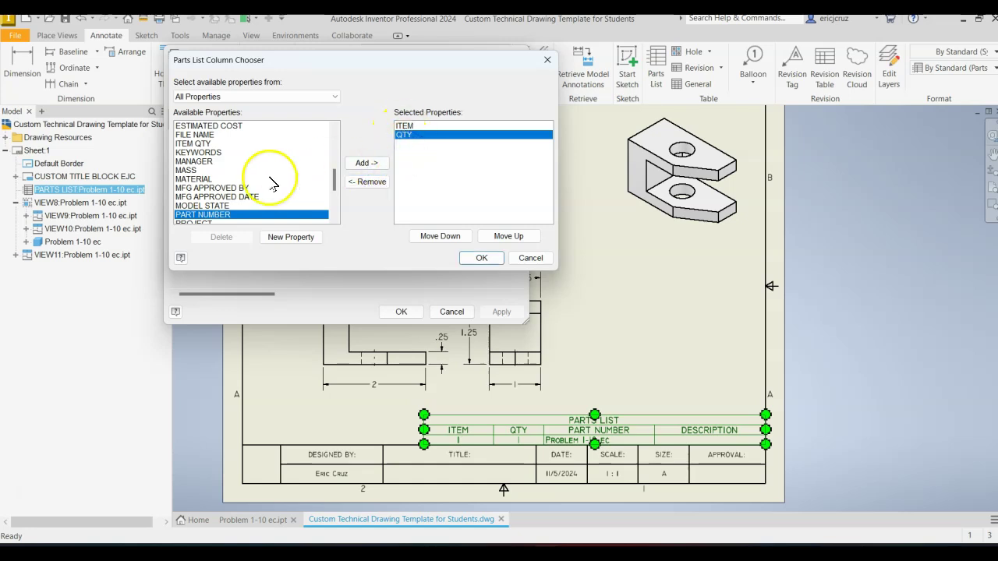
# Add MASS, MATERIAL and VOLUME columns to the parts list and apply the change
pyautogui.click(222, 170)
pyautogui.click(361, 163)
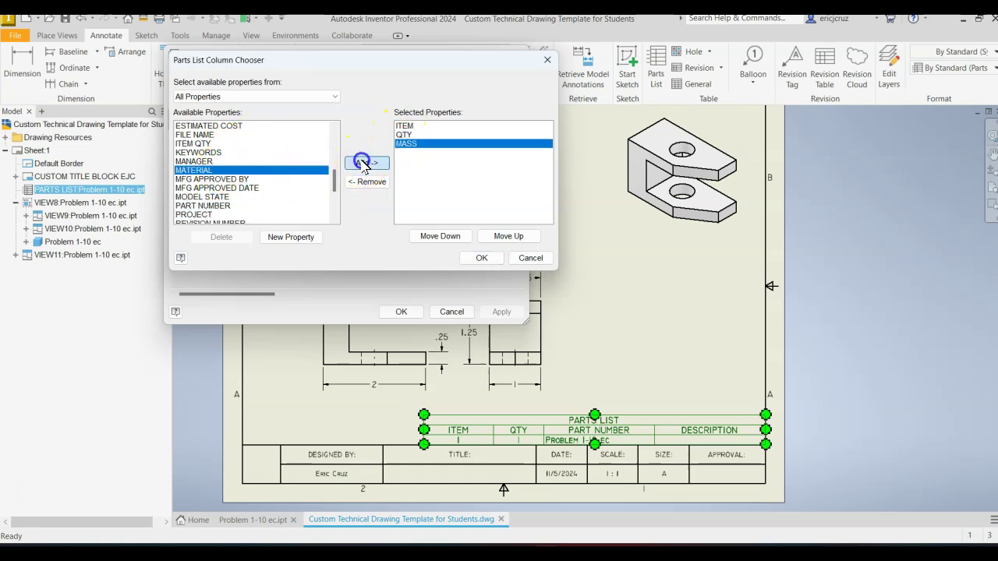
pyautogui.click(361, 163)
pyautogui.scroll(-3, 269, 211)
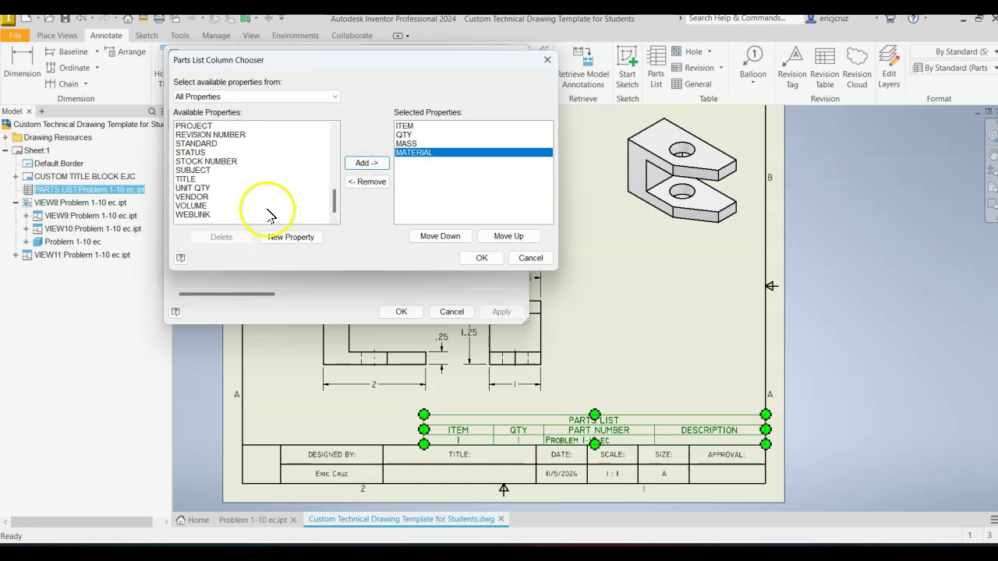
pyautogui.click(226, 206)
pyautogui.click(362, 163)
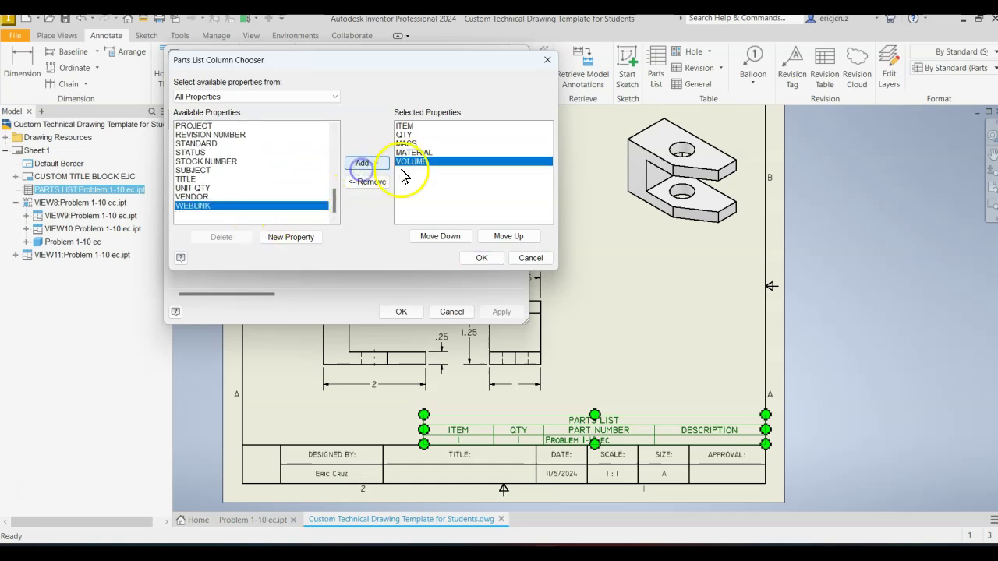
pyautogui.click(480, 258)
pyautogui.click(500, 311)
pyautogui.click(401, 312)
# Widen the parts list's MASS and MATERIAL columns and narrow ITEM and QTY so every entry fits on one line
pyautogui.scroll(-5, 630, 452)
pyautogui.moveTo(626, 441)
pyautogui.mouseDown(button='middle')
pyautogui.moveTo(649, 395)
pyautogui.moveTo(678, 375)
pyautogui.mouseUp(button='middle')
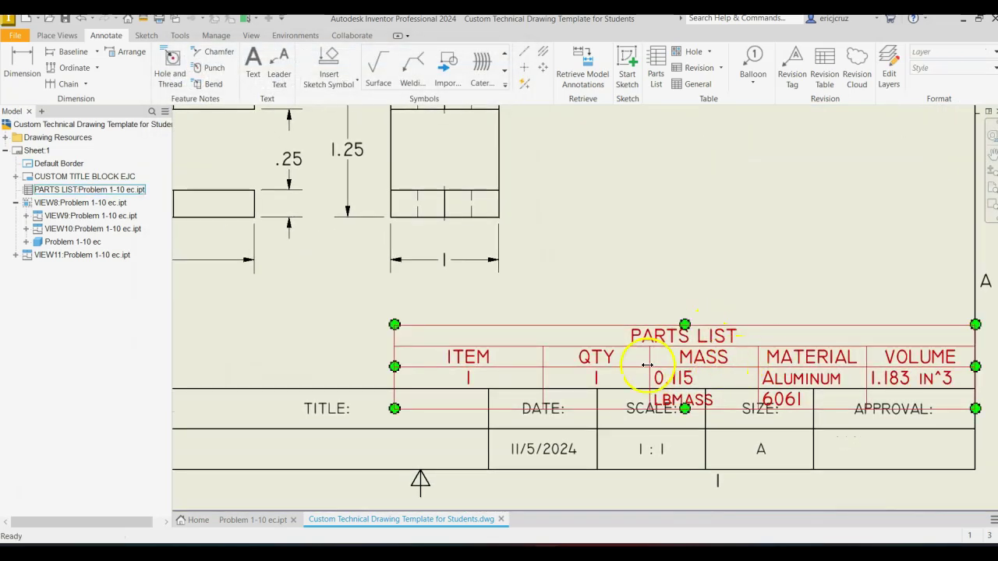
pyautogui.click(449, 365)
pyautogui.moveTo(597, 367); pyautogui.dragTo(606, 342)
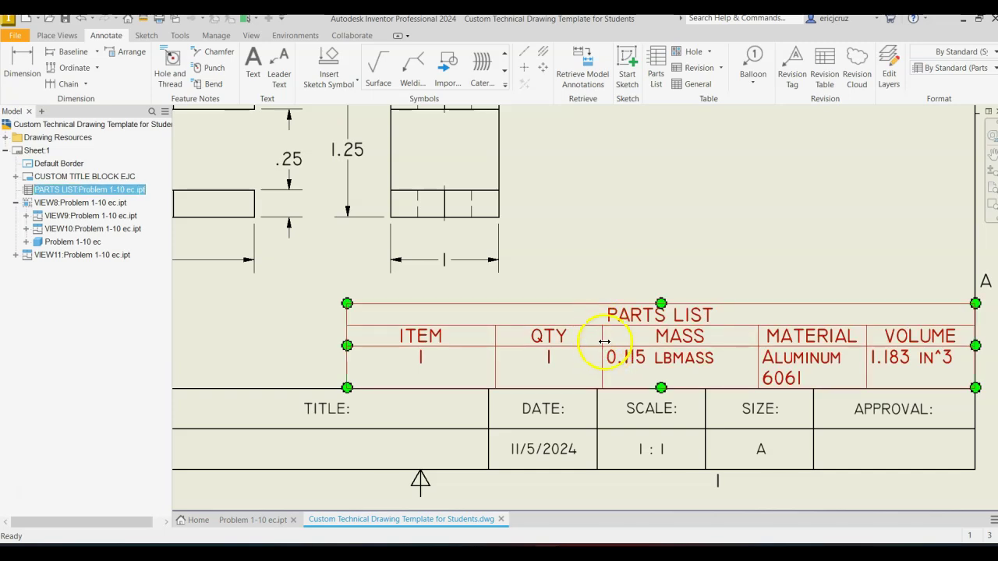
pyautogui.moveTo(494, 336); pyautogui.dragTo(541, 338)
pyautogui.moveTo(395, 334); pyautogui.dragTo(465, 336)
pyautogui.moveTo(754, 335); pyautogui.dragTo(703, 333)
pyautogui.moveTo(884, 334); pyautogui.dragTo(892, 355)
pyautogui.click(829, 243)
pyautogui.click(627, 378)
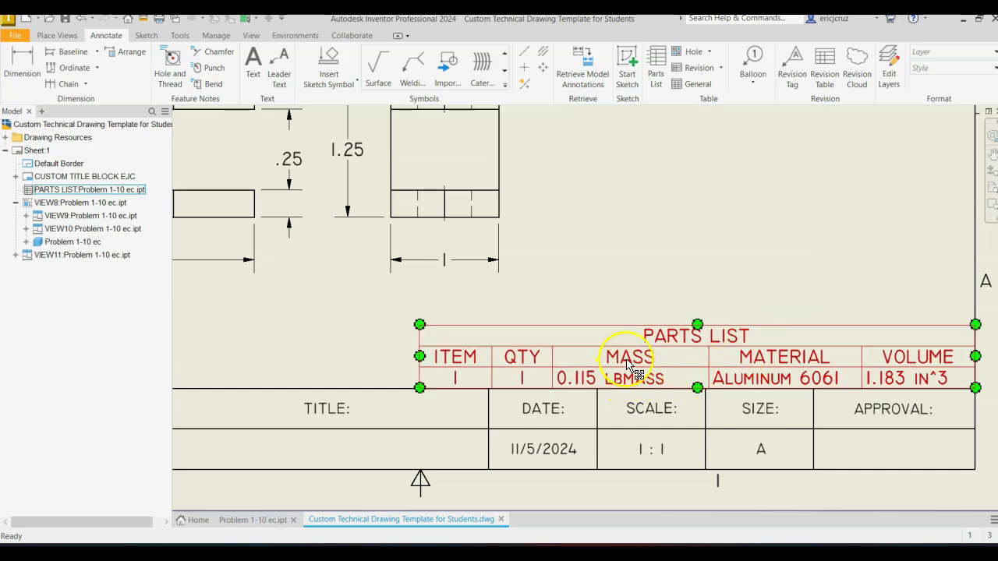
pyautogui.click(712, 252)
# Fill in the drawing's iProperties summary title as PROBLEM 1-10 for the empty title block field
pyautogui.scroll(-3, 712, 274)
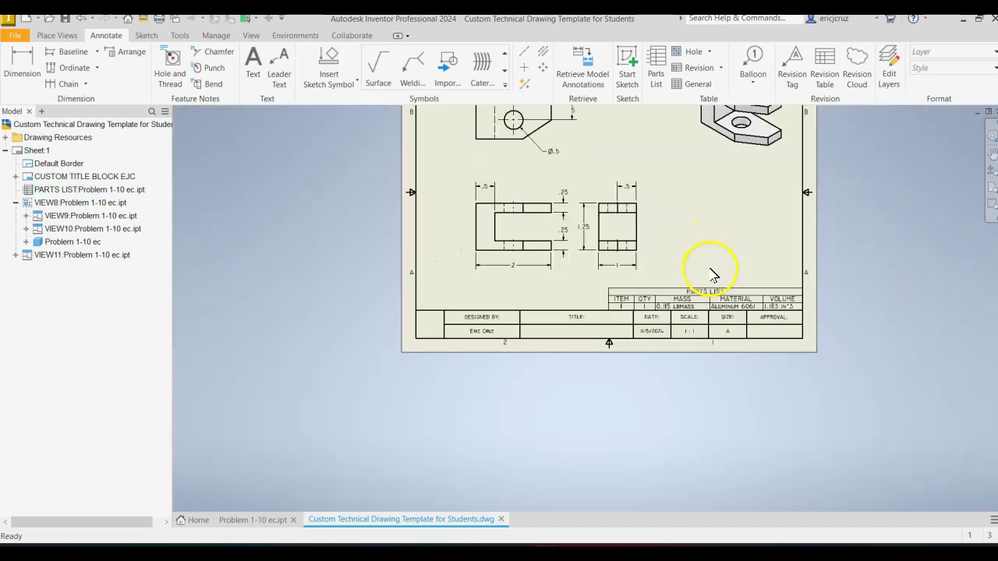
pyautogui.scroll(2, 697, 277)
pyautogui.moveTo(481, 390)
pyautogui.mouseDown(button='middle')
pyautogui.moveTo(445, 434)
pyautogui.moveTo(403, 434)
pyautogui.mouseUp(button='middle')
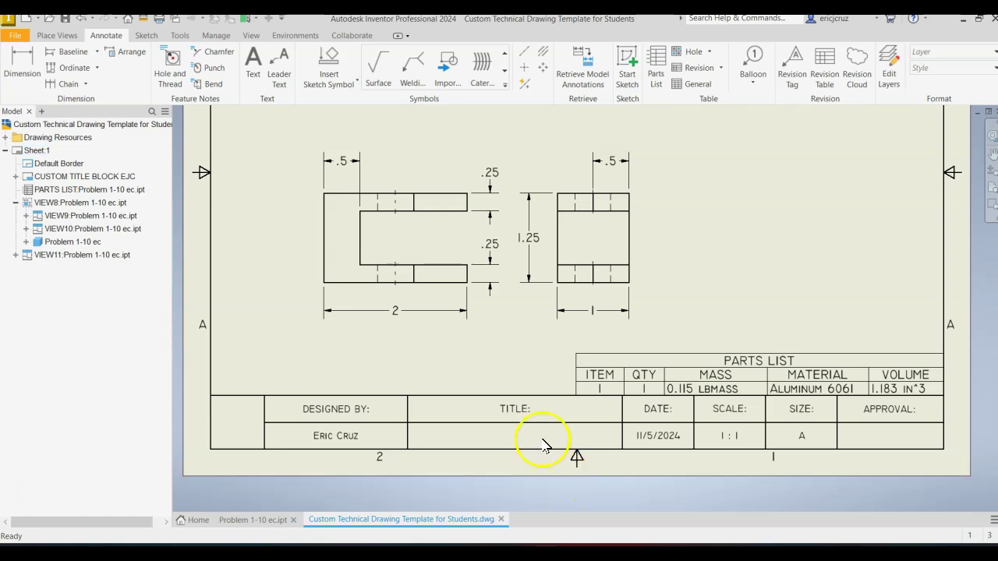
pyautogui.click(21, 38)
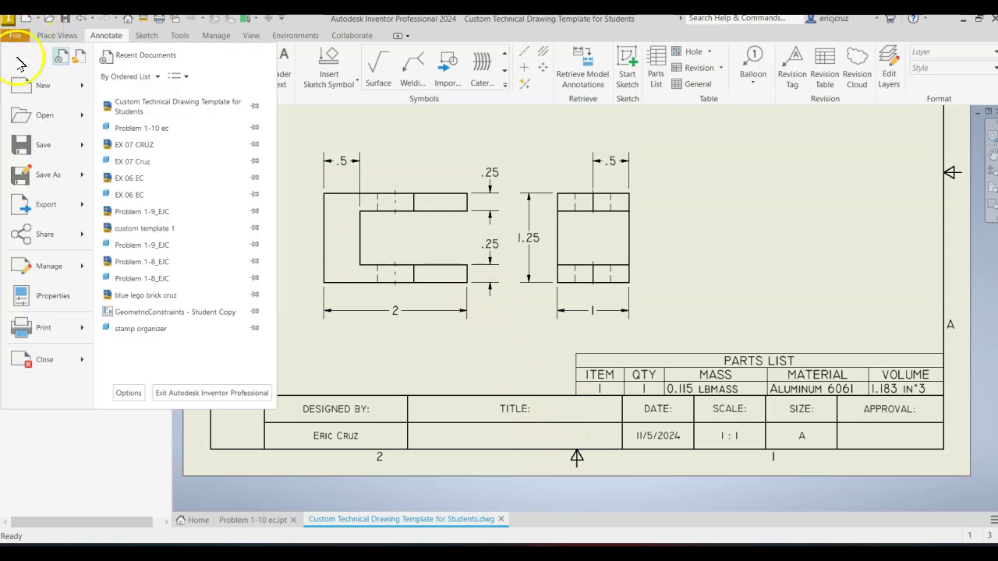
pyautogui.click(49, 295)
pyautogui.click(200, 113)
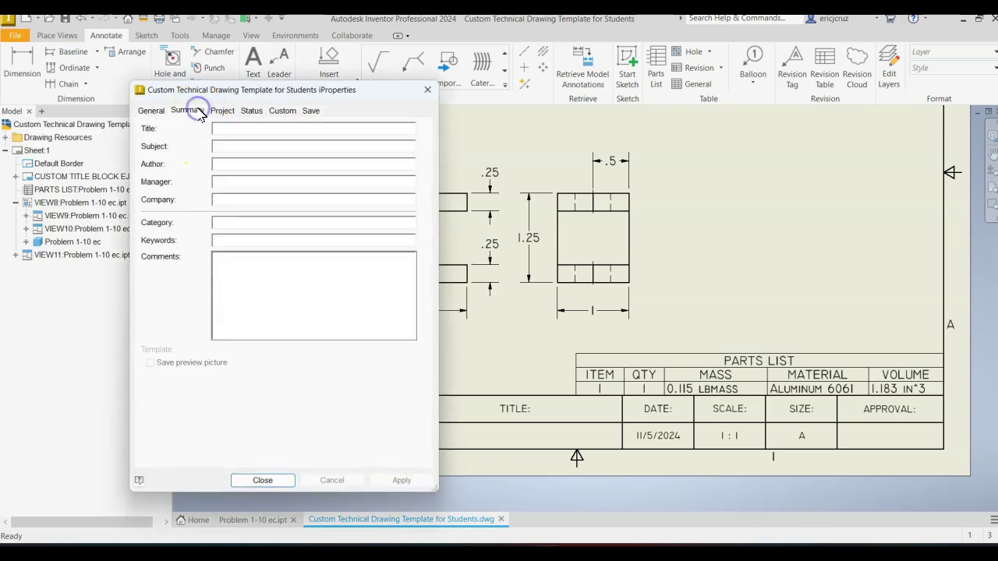
pyautogui.press('capslock')
pyautogui.click(220, 127)
pyautogui.write('PROBLEM 1-10')
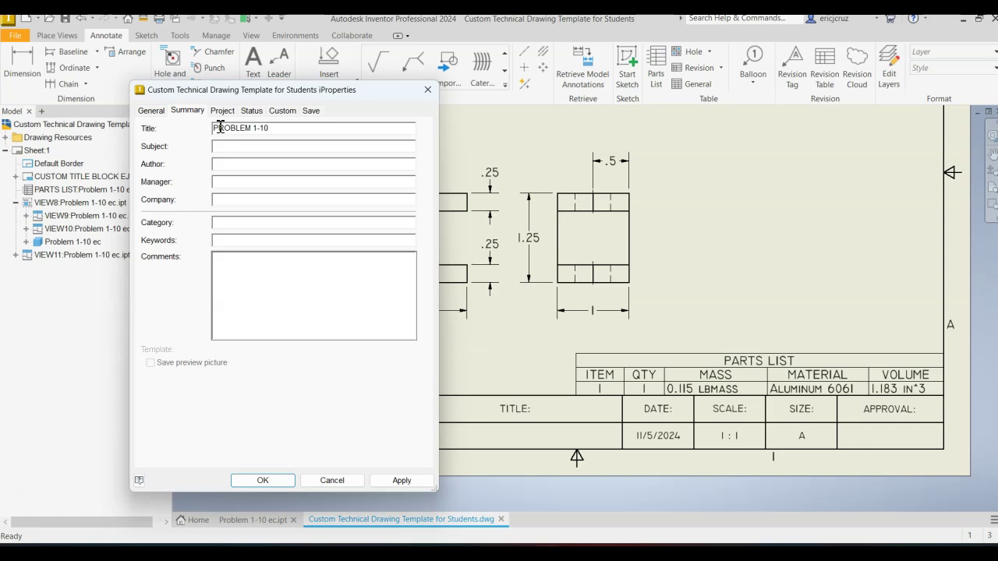
# Enter ENGINEERING as the subject and the author's surname in the drawing's iProperties, and apply them
pyautogui.click(262, 148)
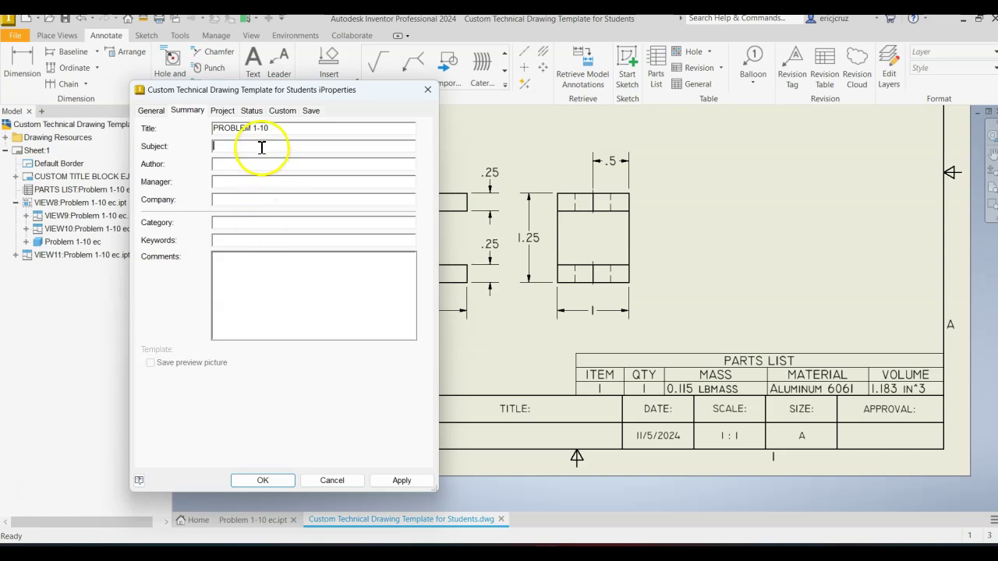
pyautogui.press('Tab')
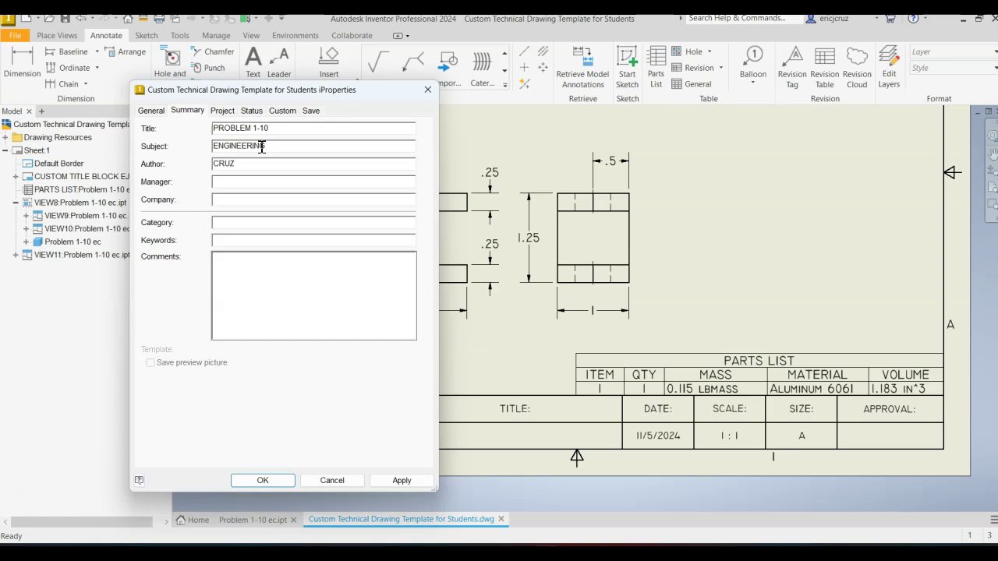
pyautogui.click(224, 111)
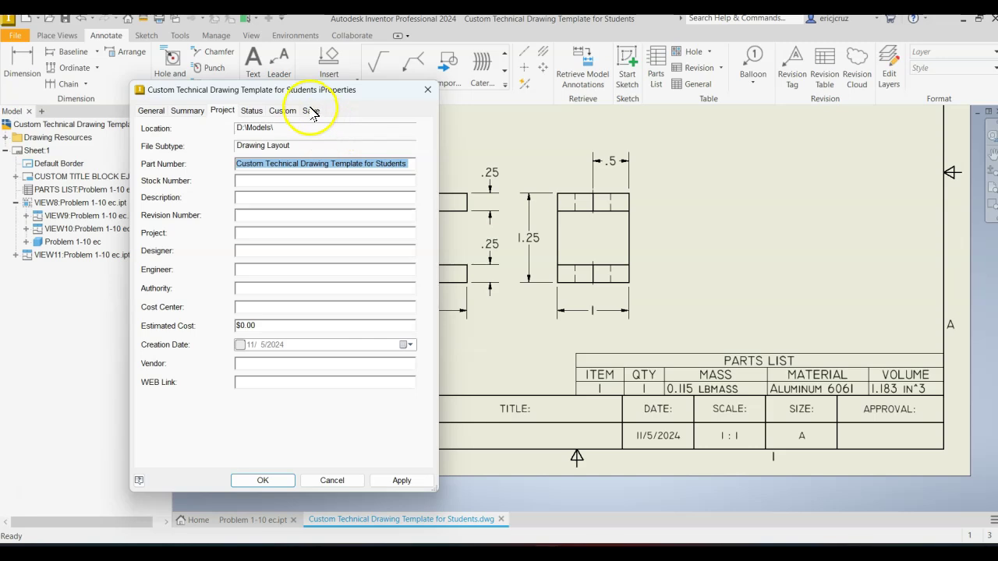
pyautogui.click(401, 481)
pyautogui.click(263, 479)
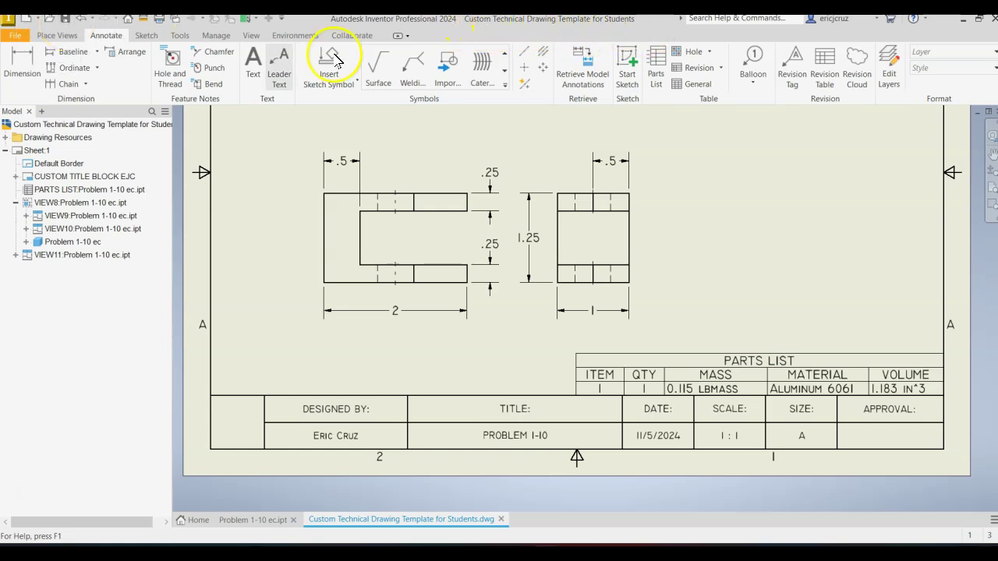
# Save the completed drawing, answering yes for all files requiring a save
pyautogui.moveTo(743, 248); pyautogui.dragTo(706, 346, button='middle')
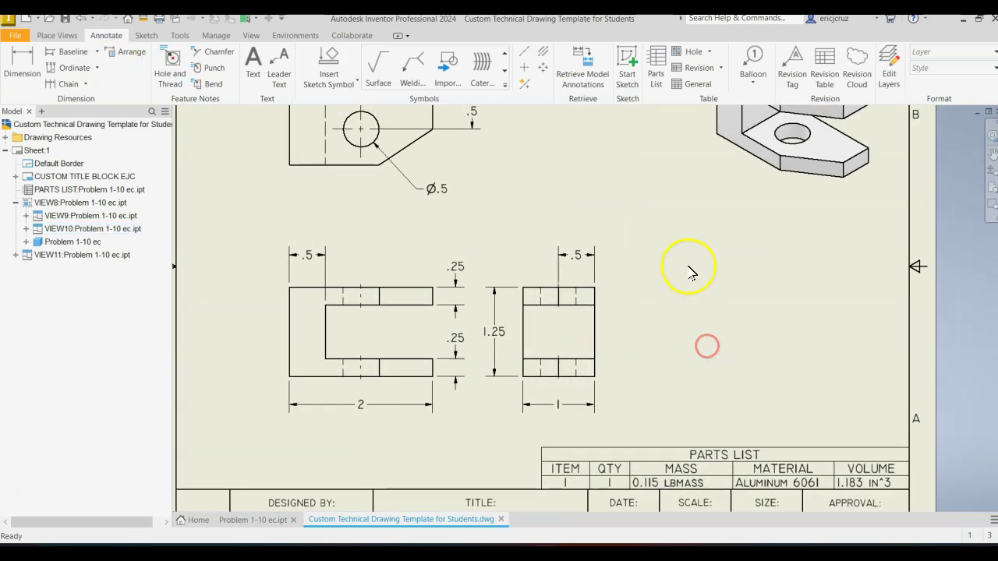
pyautogui.scroll(-3, 741, 267)
pyautogui.moveTo(734, 276); pyautogui.dragTo(625, 337, button='middle')
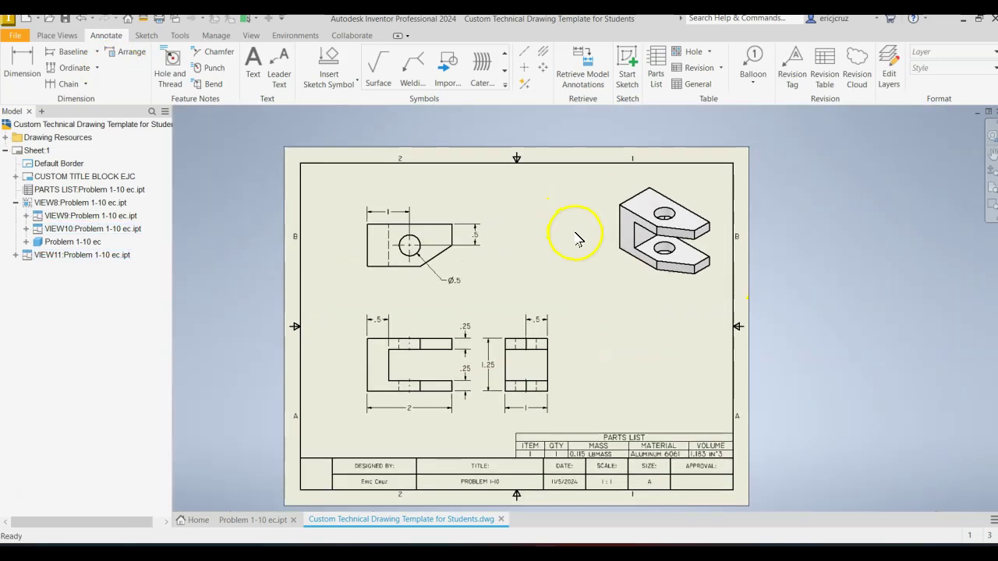
pyautogui.click(68, 21)
pyautogui.click(387, 355)
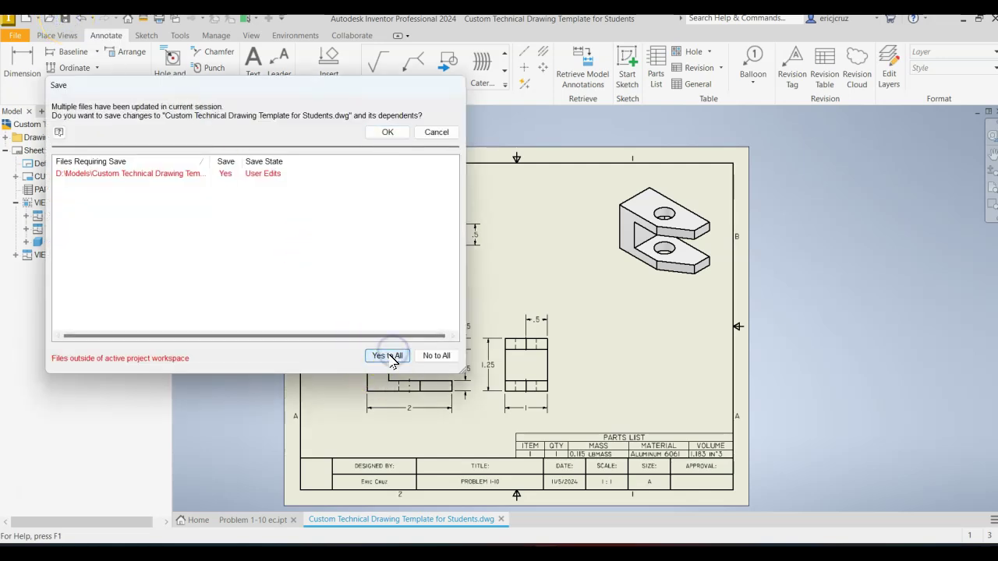
pyautogui.click(389, 132)
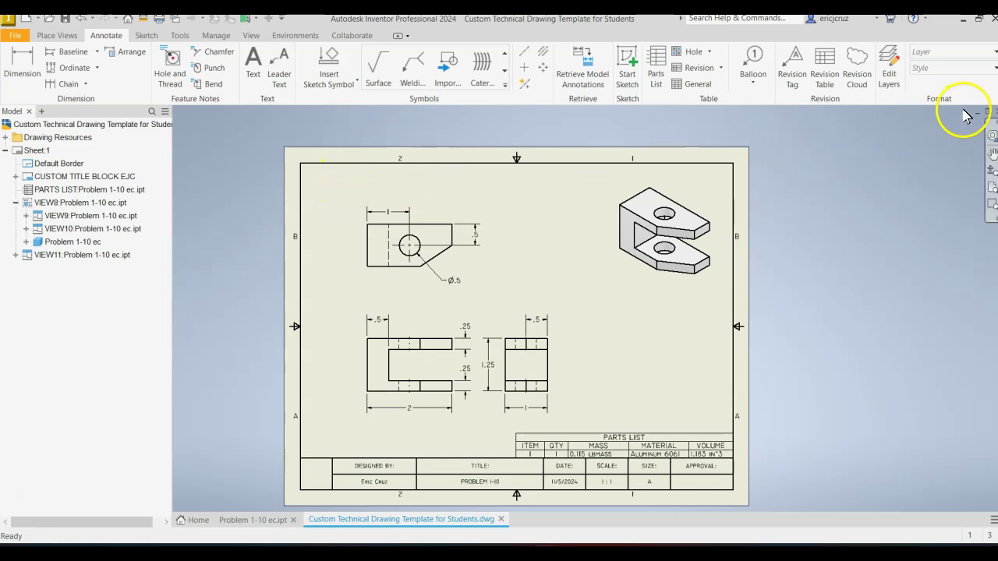
# Close the drawing and reopen Custom Technical Drawing Template for Students.dwg from the recent files
pyautogui.click(992, 113)
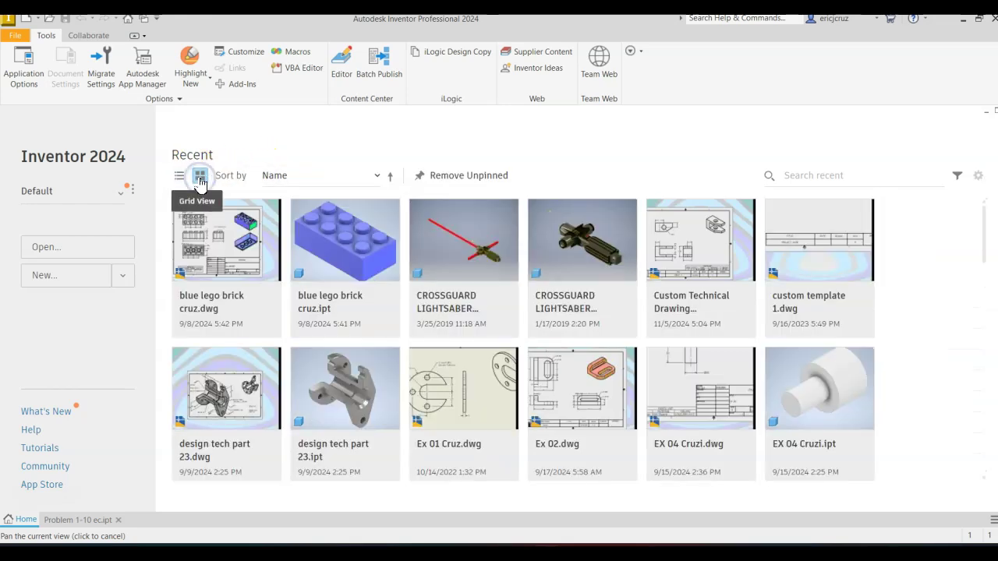
pyautogui.scroll(-10, 679, 322)
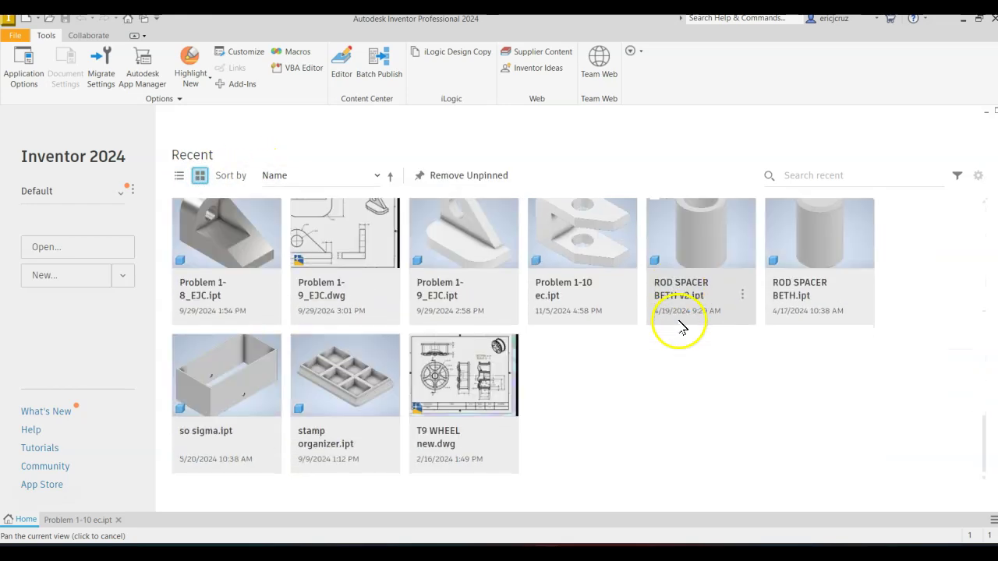
pyautogui.scroll(15, 679, 327)
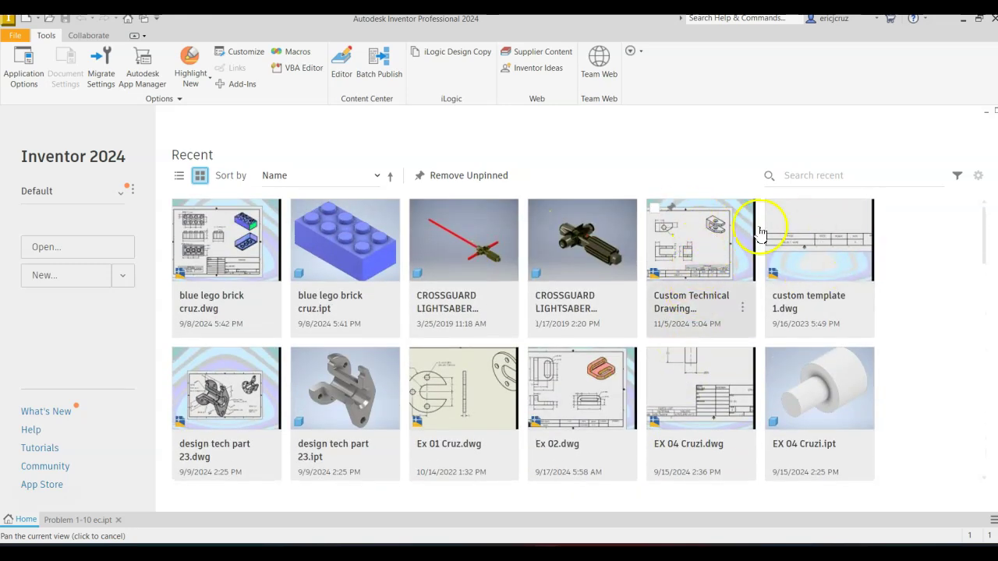
pyautogui.click(690, 257)
pyautogui.click(685, 321)
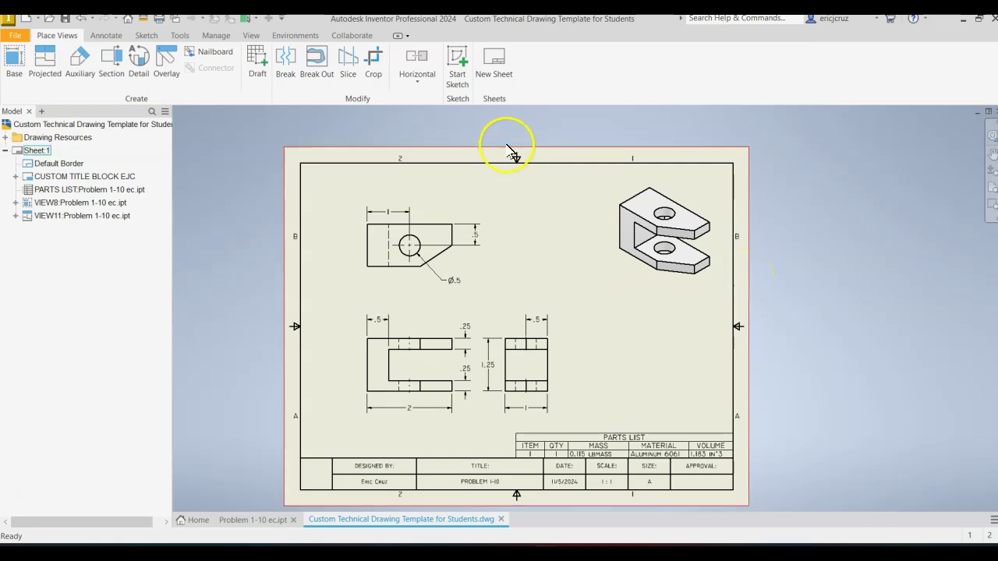
pyautogui.moveTo(335, 187); pyautogui.dragTo(725, 439)
pyautogui.click(793, 334)
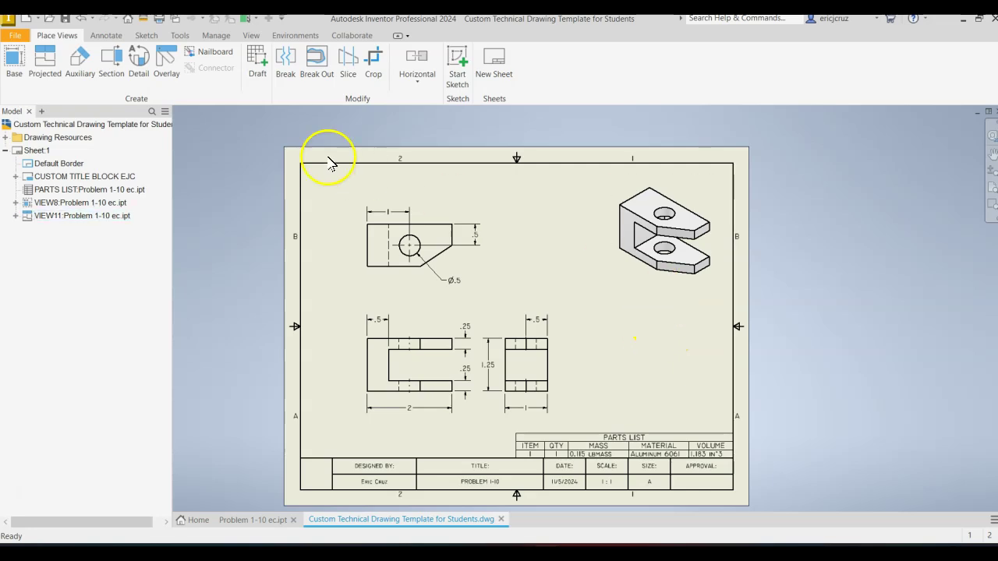
pyautogui.click(271, 166)
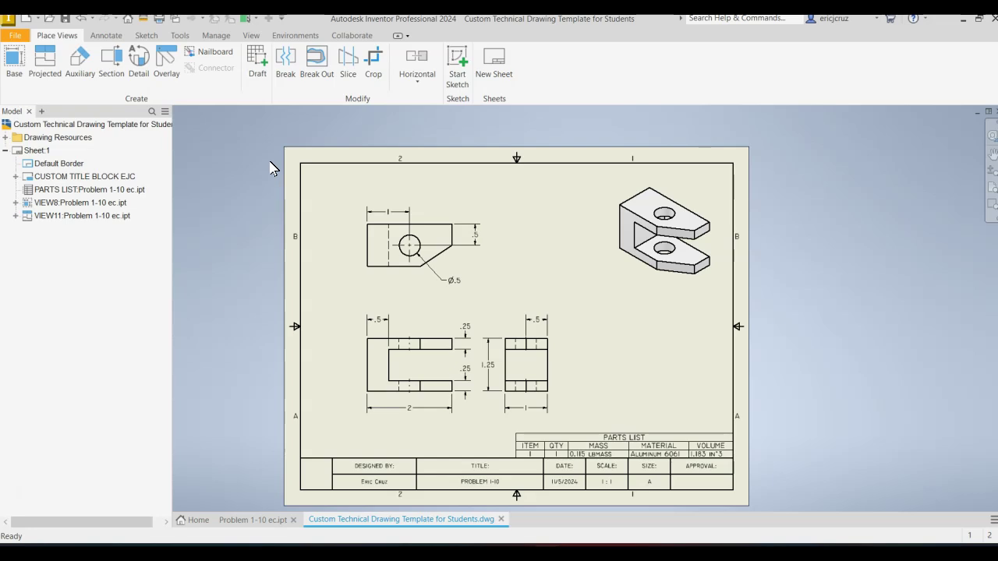
# Print the current sheet on the Lexmark MS510 with the scale set to Best fit
pyautogui.hotkey('ctrl', 'p')
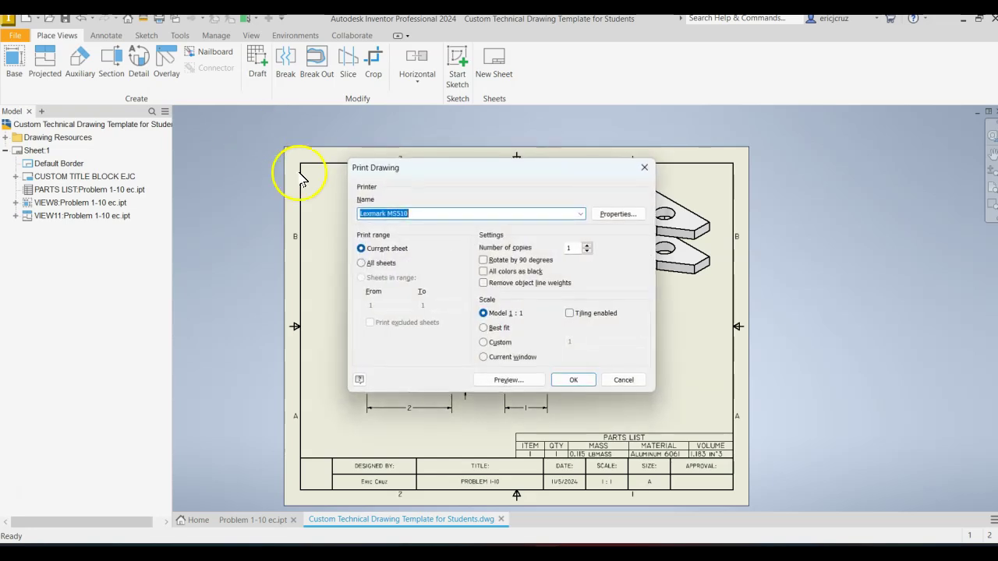
pyautogui.click(495, 328)
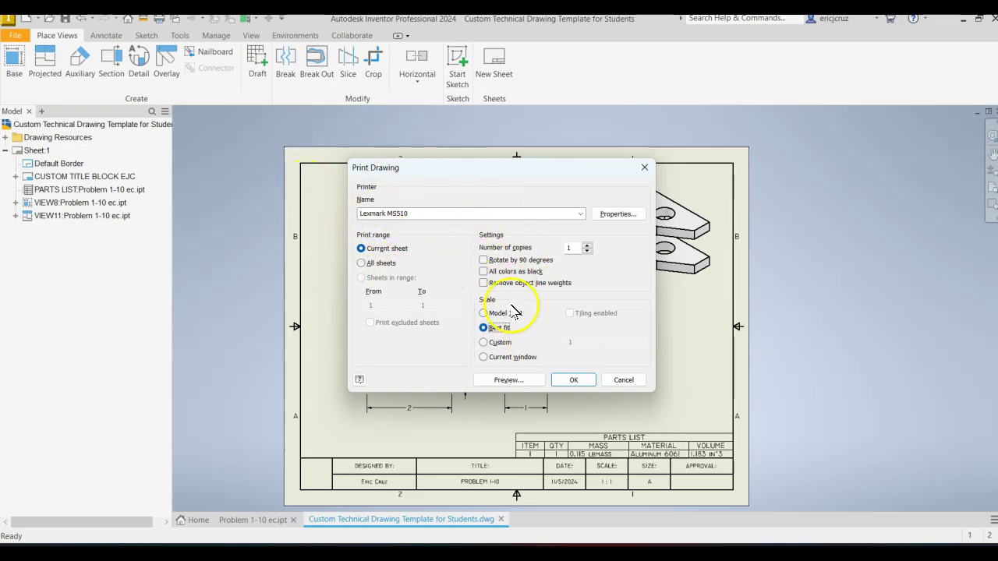
pyautogui.click(575, 380)
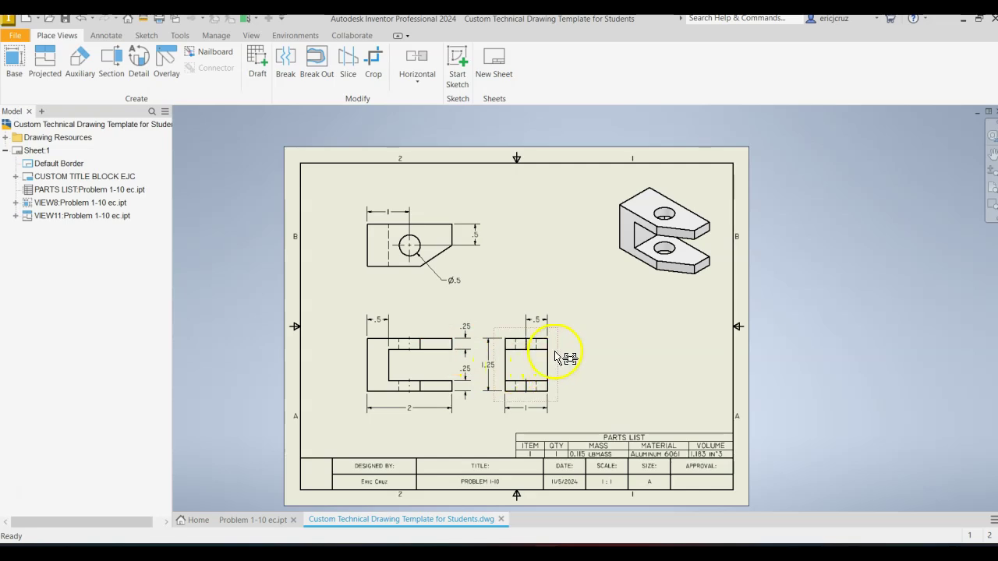
# Move the side view slightly farther from the front view to widen the gap between them
pyautogui.moveTo(559, 357); pyautogui.dragTo(567, 357)
pyautogui.click(636, 265)
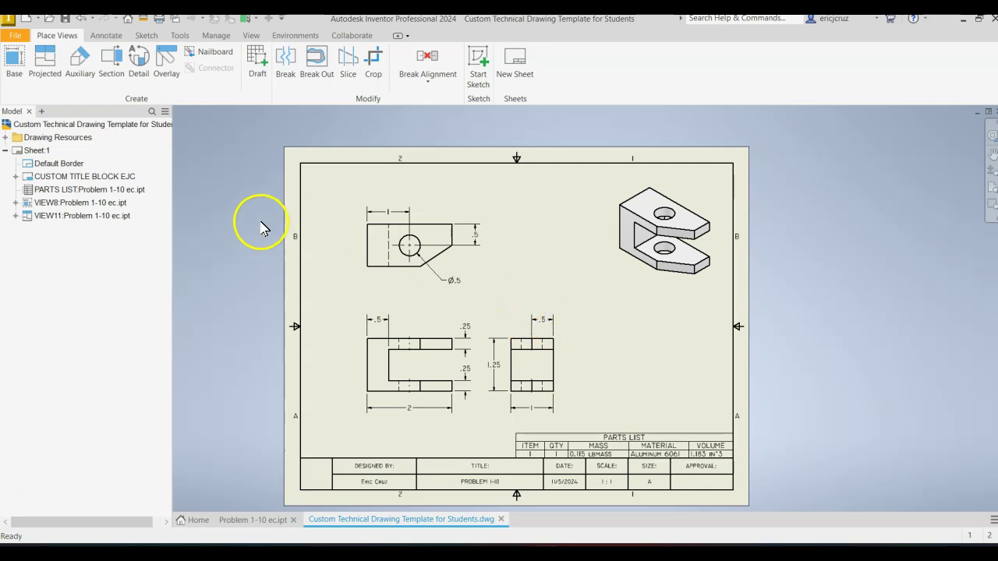
# Export the drawing as a PDF named Problem 1-10 ec in the Models folder
pyautogui.click(13, 36)
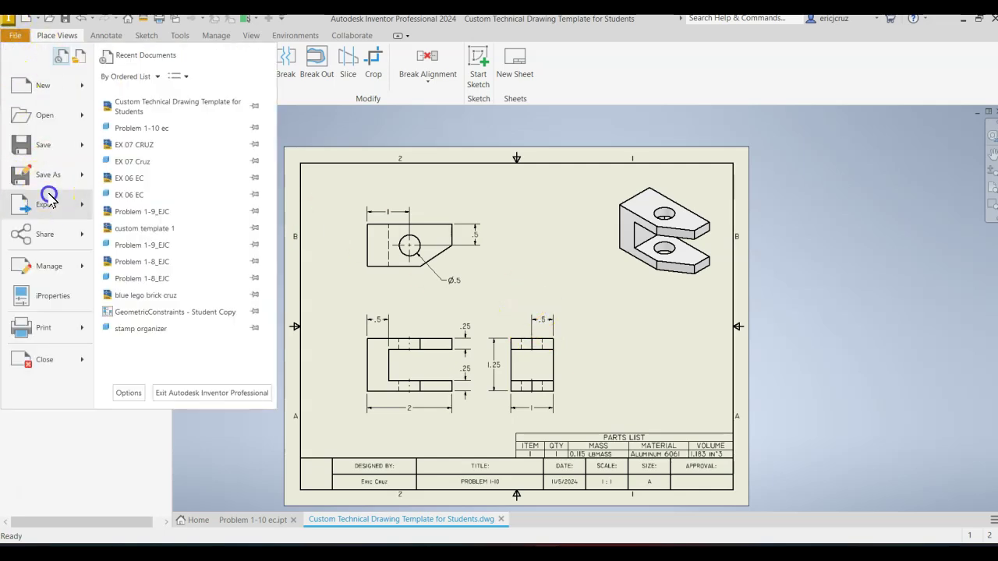
pyautogui.moveTo(78, 201)
pyautogui.click(153, 134)
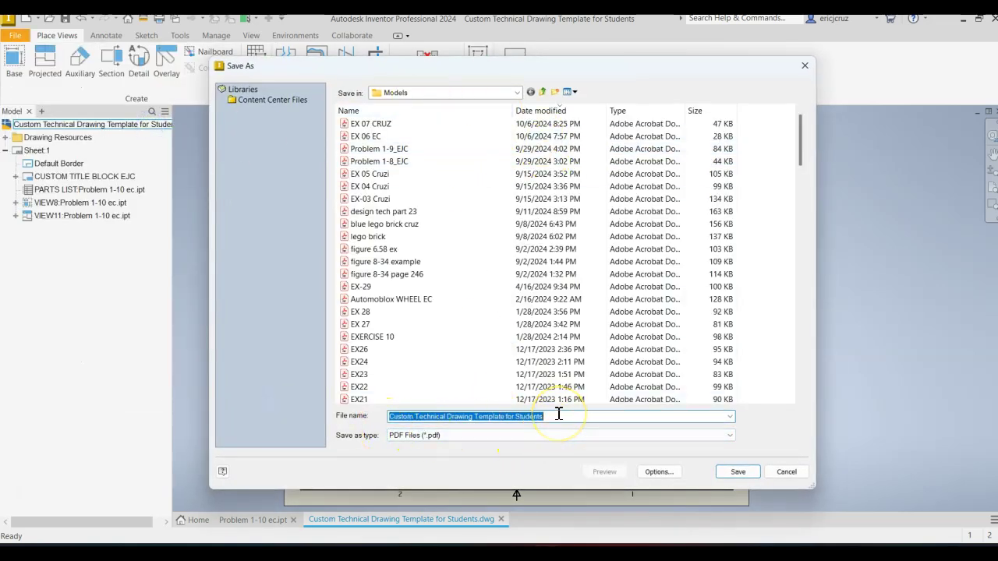
pyautogui.write('pROB')
pyautogui.press('BackSpace')
pyautogui.press('BackSpace')
pyautogui.press('BackSpace')
pyautogui.press('BackSpace')
pyautogui.press('capslock')
pyautogui.write('Problem 1-10')
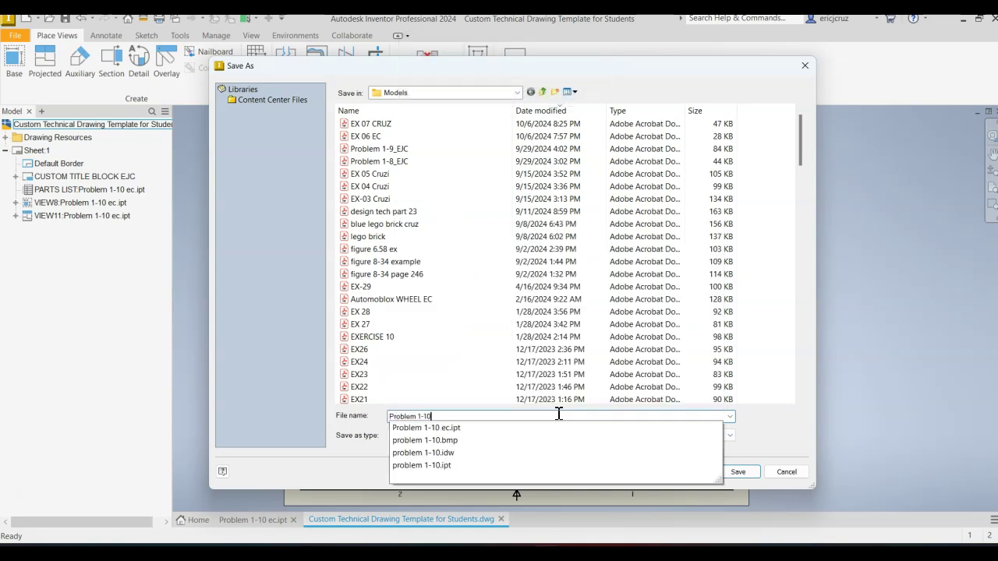
pyautogui.write(' ec')
pyautogui.click(800, 437)
pyautogui.click(750, 446)
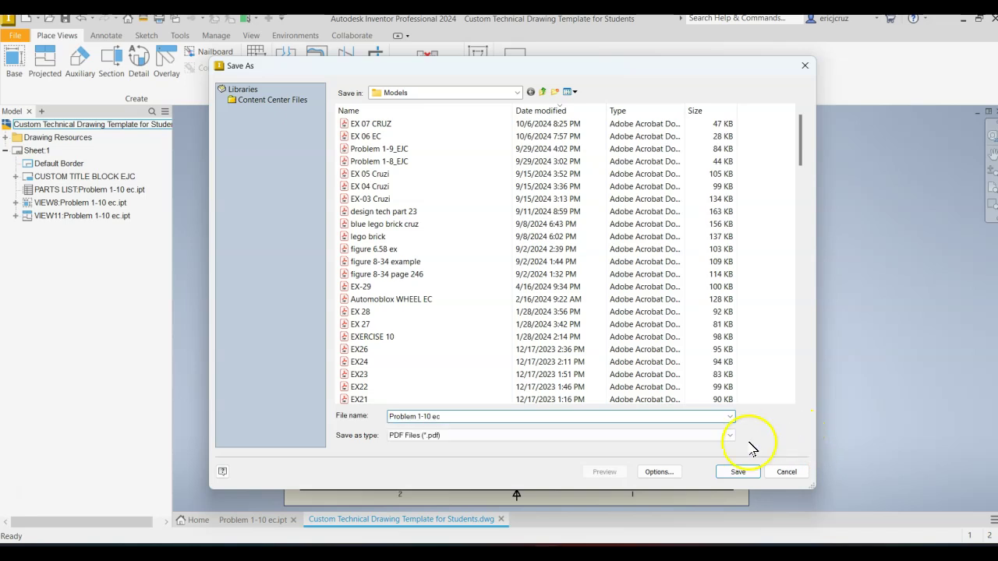
pyautogui.click(737, 473)
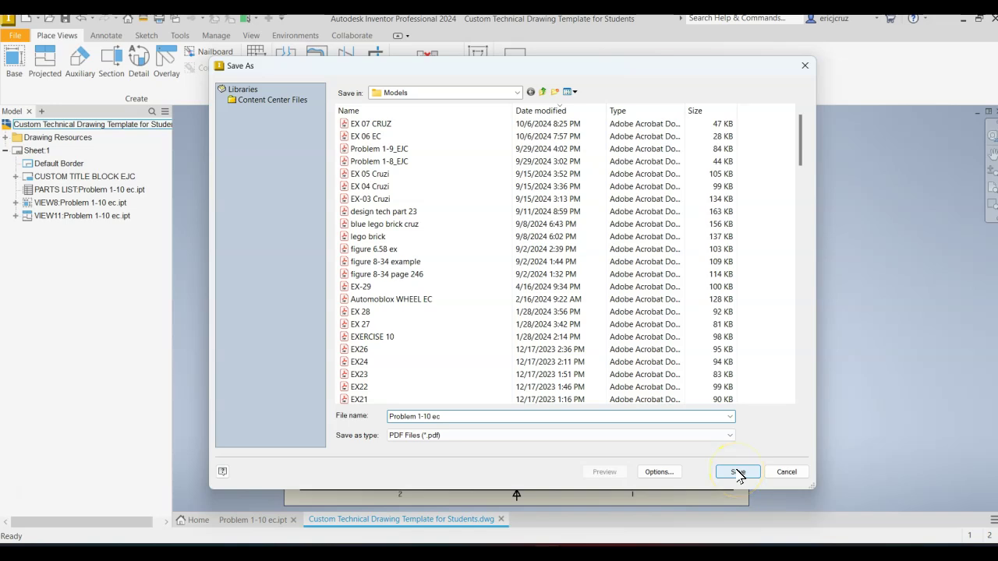
pyautogui.click(738, 473)
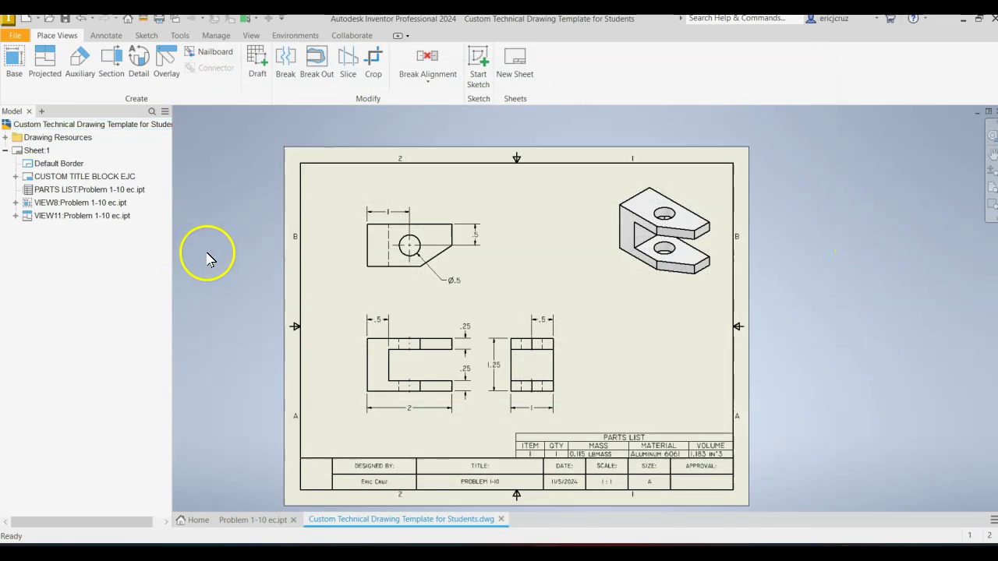
pyautogui.moveTo(246, 257)
pyautogui.mouseDown(button='middle')
pyautogui.moveTo(258, 229)
pyautogui.moveTo(257, 242)
pyautogui.mouseUp(button='middle')
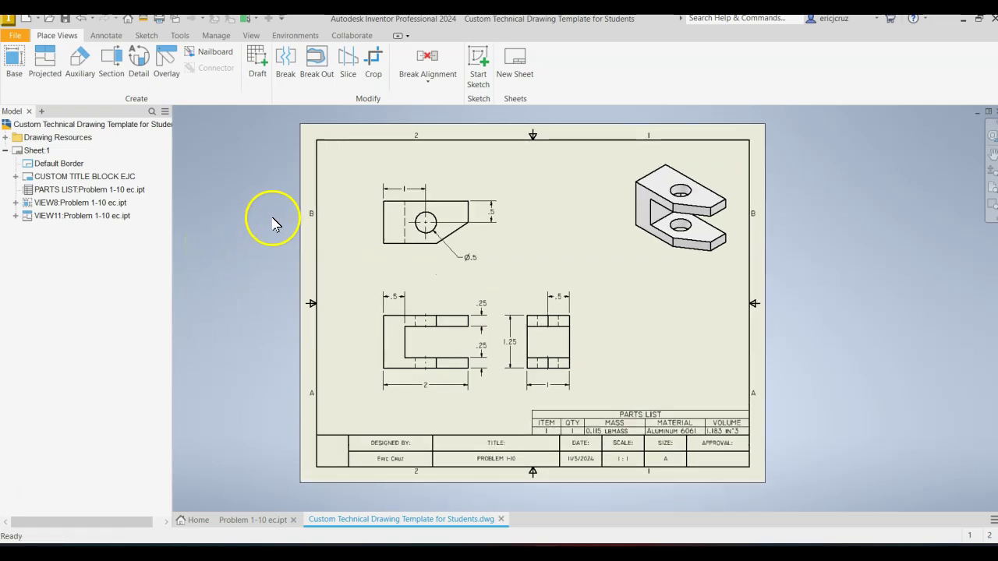